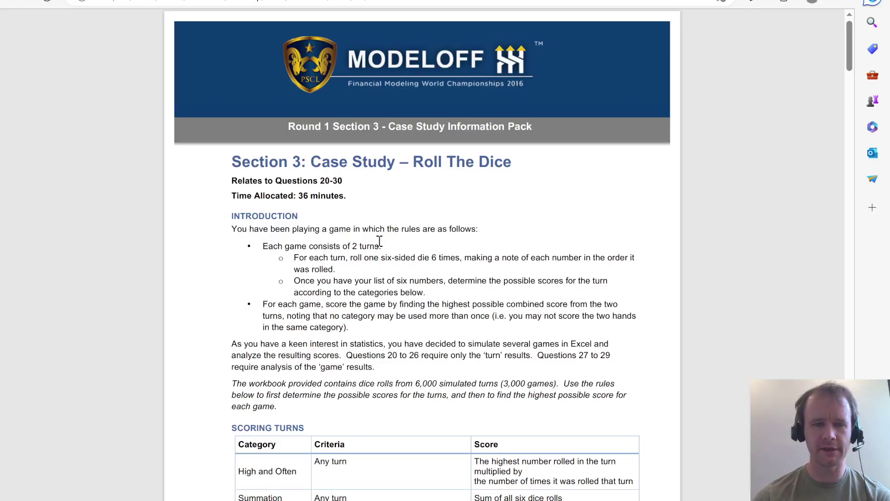
Read the case study's introduction and, in the Excel workbook, examine how game 1's two turns and their six rolls are laid out
{"action": "scroll", "coordinate": [379, 241], "scroll_direction": "down", "scroll_amount": 2}
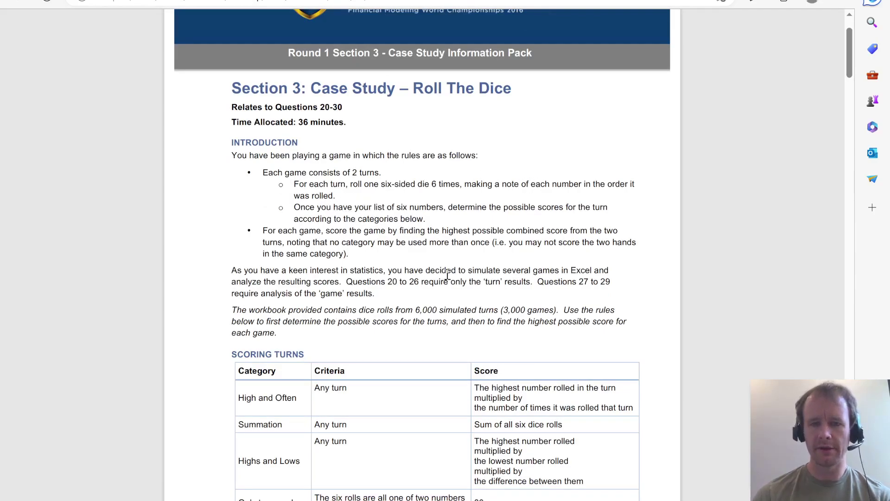
{"action": "scroll", "coordinate": [447, 274], "scroll_direction": "down", "scroll_amount": 2}
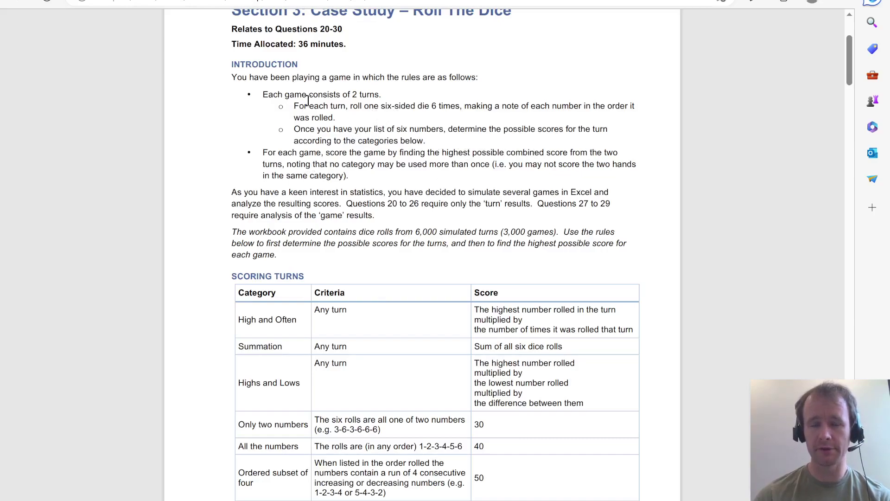
{"action": "key", "text": "alt+Tab"}
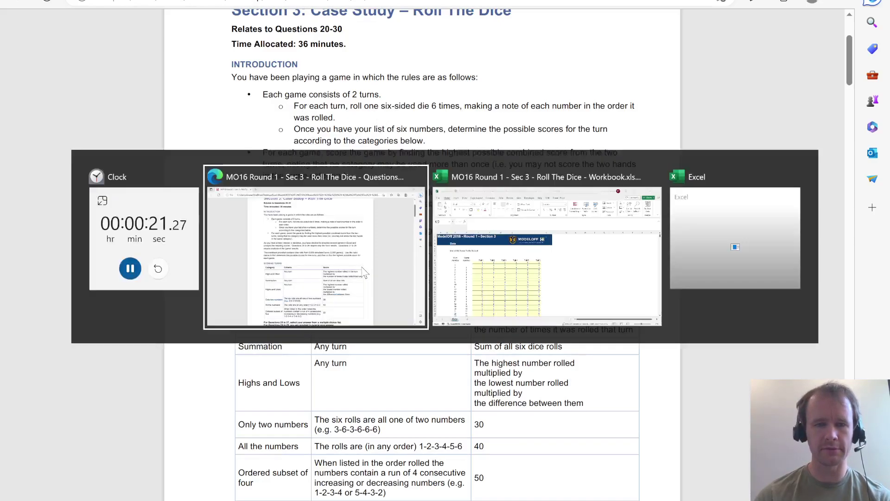
{"action": "left_click", "coordinate": [86, 257]}
{"action": "key", "text": "Right"}
{"action": "key", "text": "shift+space"}
{"action": "key", "text": "shift+Down"}
{"action": "key", "text": "Right"}
{"action": "key", "text": "ctrl+shift+Right"}
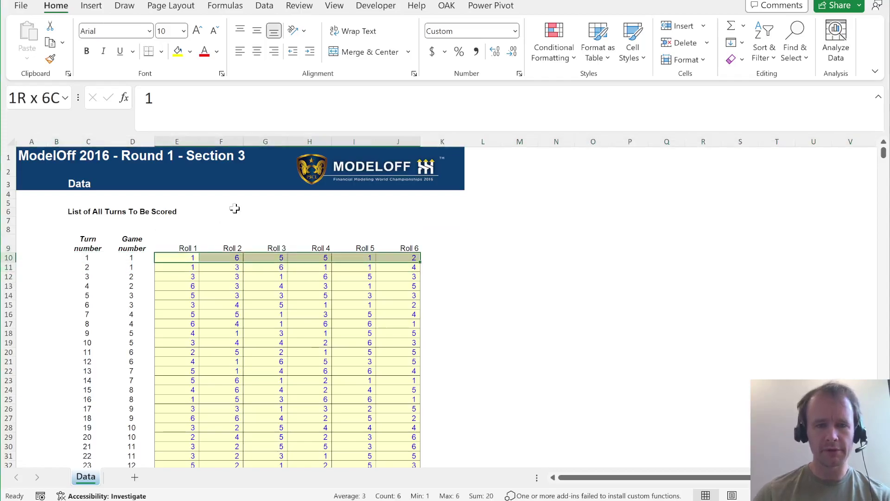
{"action": "key", "text": "Down"}
{"action": "key", "text": "ctrl+shift+Right"}
{"action": "key", "text": "Up"}
{"action": "key", "text": "Left"}
{"action": "key", "text": "shift+space"}
{"action": "key", "text": "shift+Down"}
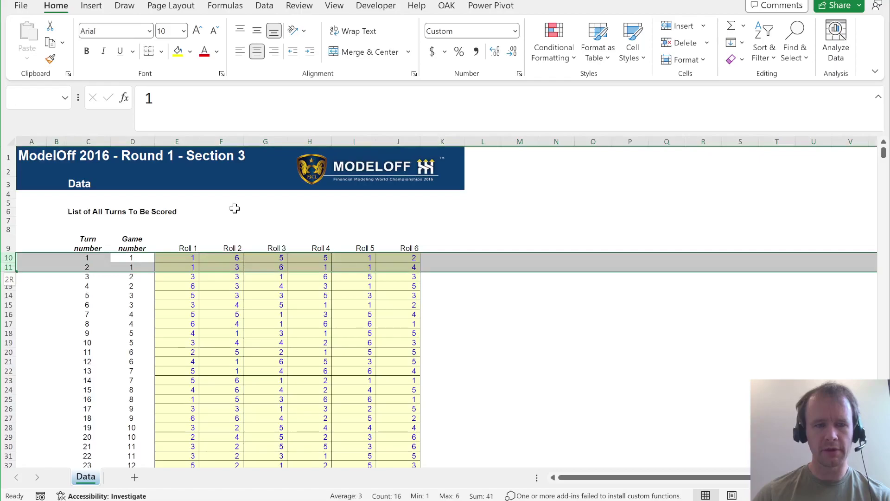
{"action": "key", "text": "Left"}
{"action": "key", "text": "Left"}
{"action": "key", "text": "Right"}
{"action": "key", "text": "Right"}
{"action": "key", "text": "Right"}
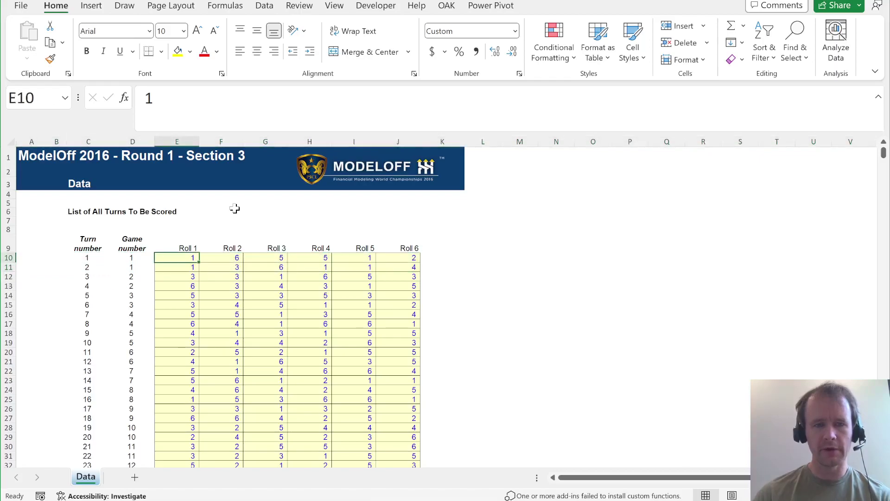
{"action": "key", "text": "ctrl+shift+Right"}
{"action": "key", "text": "shift+Down"}
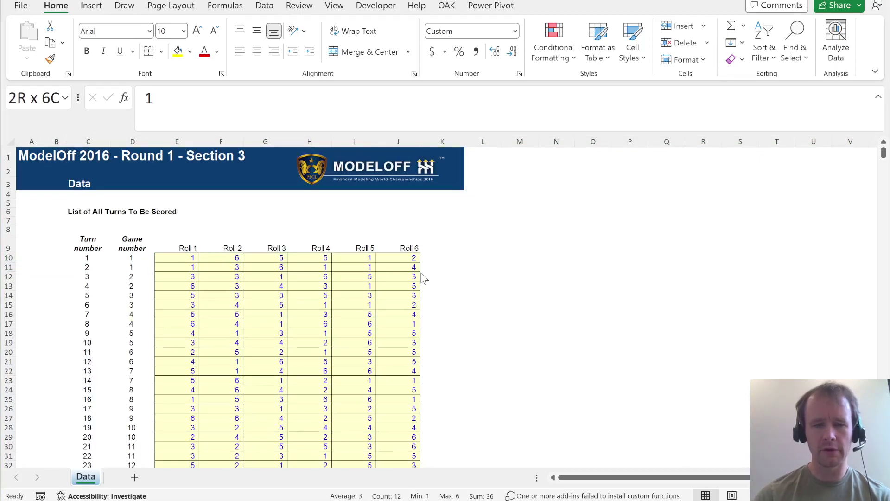
Switch back to the case study in Edge and read the rule against reusing a category and the Scoring Turns table
{"action": "key", "text": "alt+Tab"}
{"action": "key", "text": "alt+Tab"}
{"action": "scroll", "coordinate": [460, 366], "scroll_direction": "down", "scroll_amount": 1}
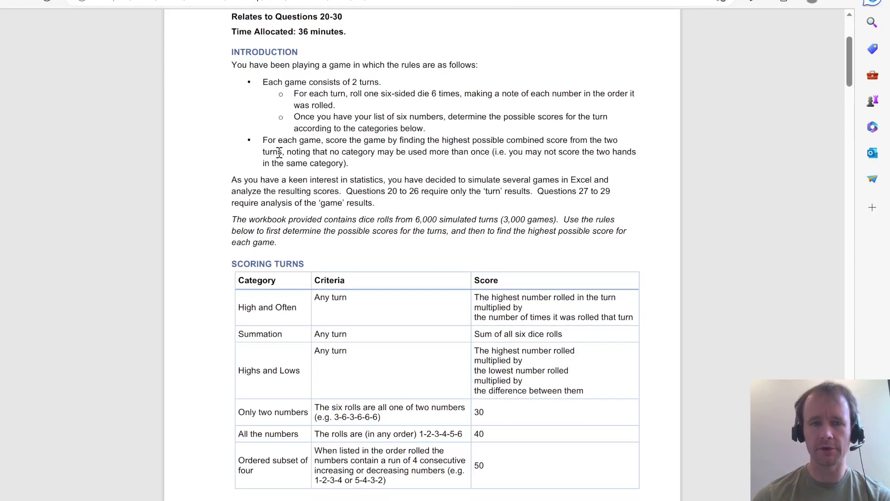
{"action": "left_click_drag", "start_coordinate": [326, 153], "coordinate": [489, 159]}
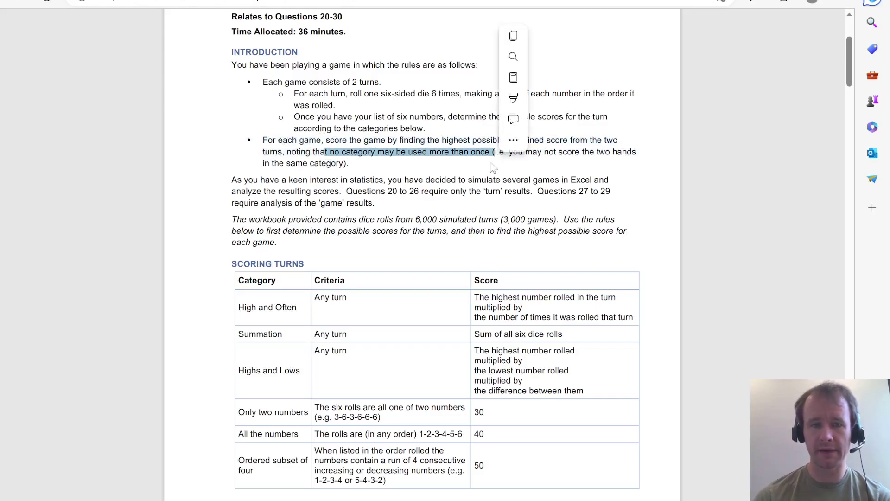
{"action": "left_click_drag", "start_coordinate": [270, 308], "coordinate": [270, 466]}
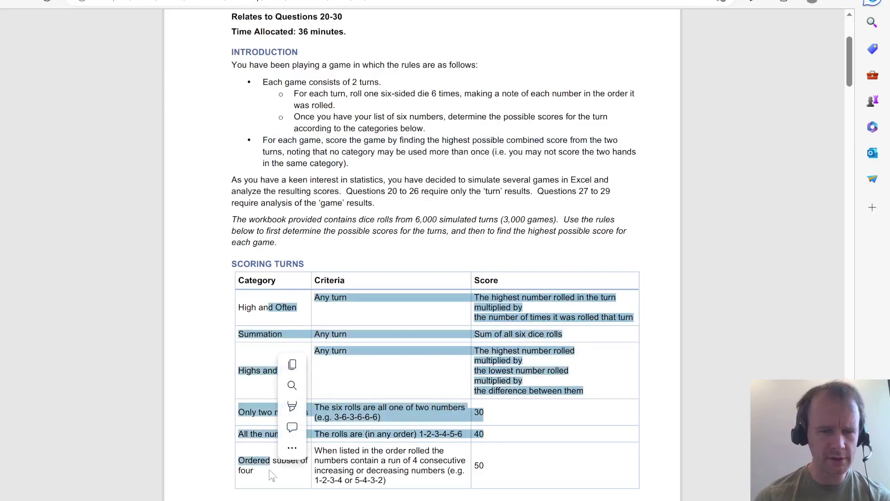
{"action": "left_click", "coordinate": [377, 391]}
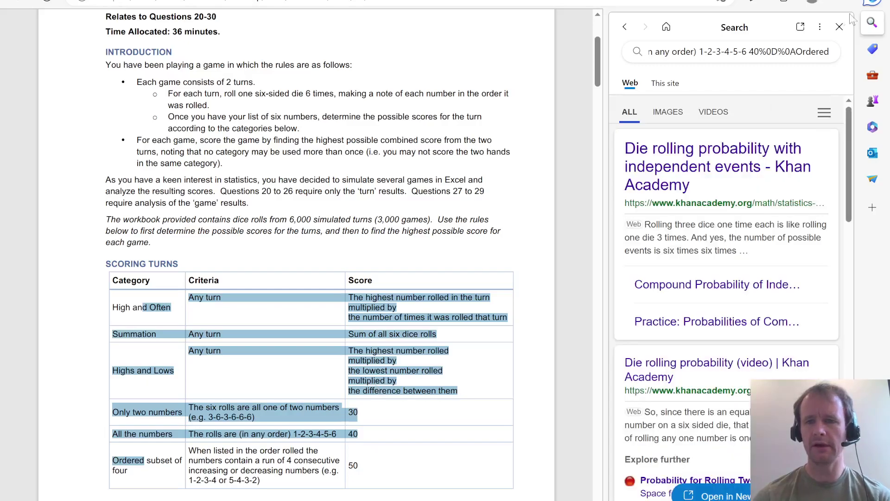
{"action": "left_click", "coordinate": [839, 27]}
{"action": "left_click", "coordinate": [404, 321]}
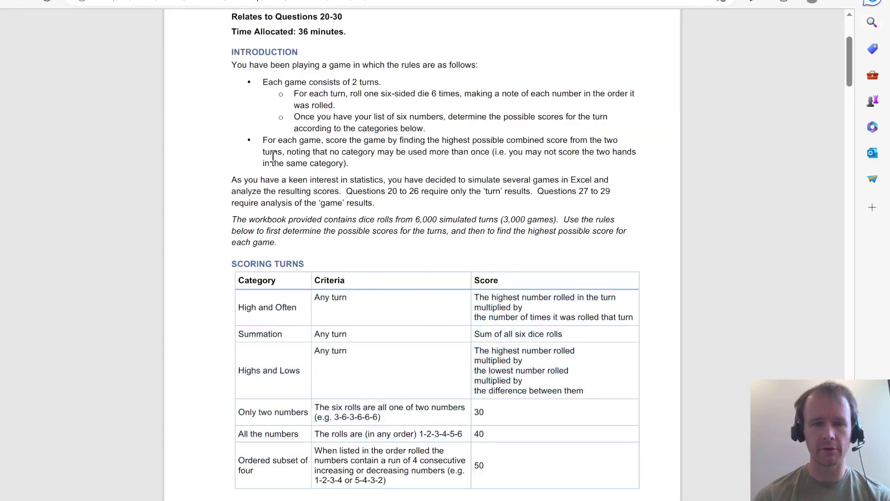
{"action": "scroll", "coordinate": [221, 187], "scroll_direction": "down", "scroll_amount": 1}
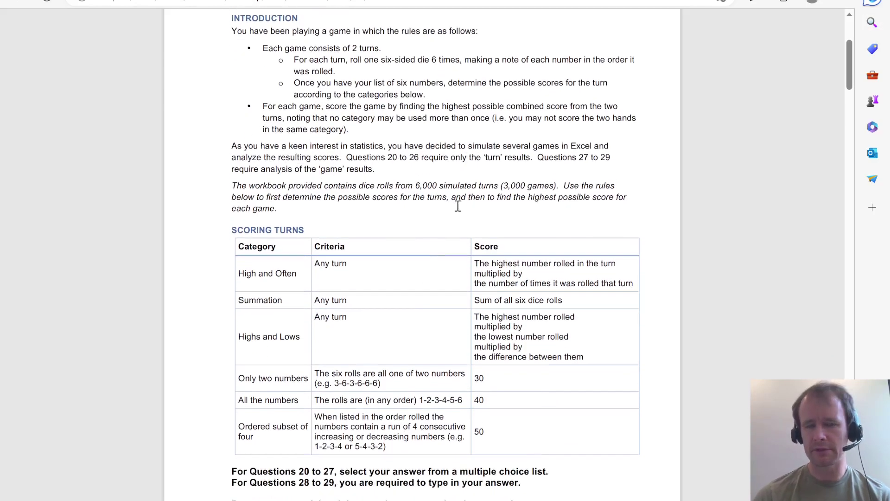
{"action": "key", "text": "alt+Tab"}
{"action": "key", "text": "alt+Tab"}
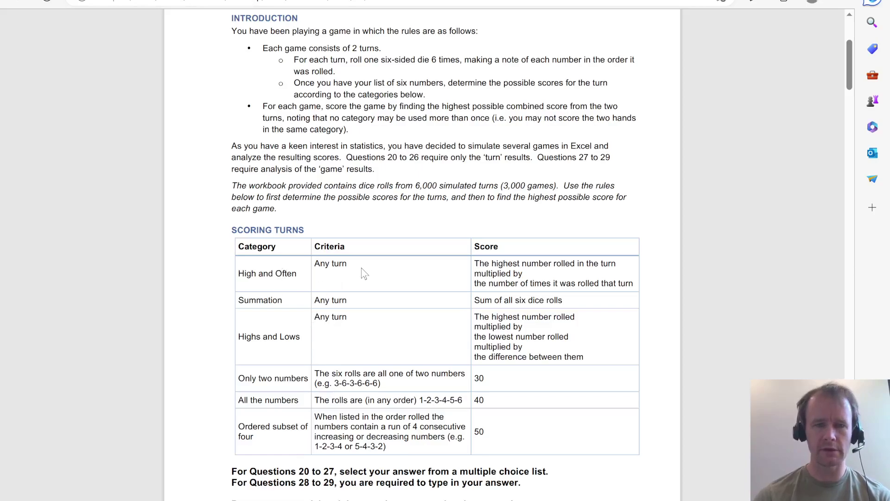
In the Excel workbook, add the score column headers HO, Sum and HL in K9:M9, following the case study's category list
{"action": "key", "text": "alt+Tab"}
{"action": "left_click", "coordinate": [425, 247]}
{"action": "type", "text": "HO"}
{"action": "key", "text": "Tab"}
{"action": "key", "text": "alt+Tab"}
{"action": "key", "text": "alt+Tab"}
{"action": "type", "text": "Su"}
{"action": "key", "text": "Tab"}
{"action": "key", "text": "alt+Tab"}
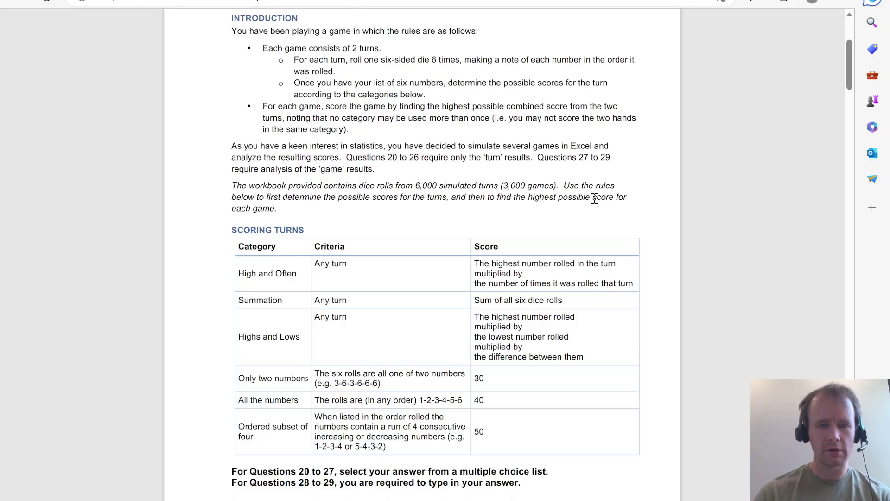
{"action": "key", "text": "alt+Tab"}
{"action": "type", "text": "HL"}
{"action": "key", "text": "alt+Tab"}
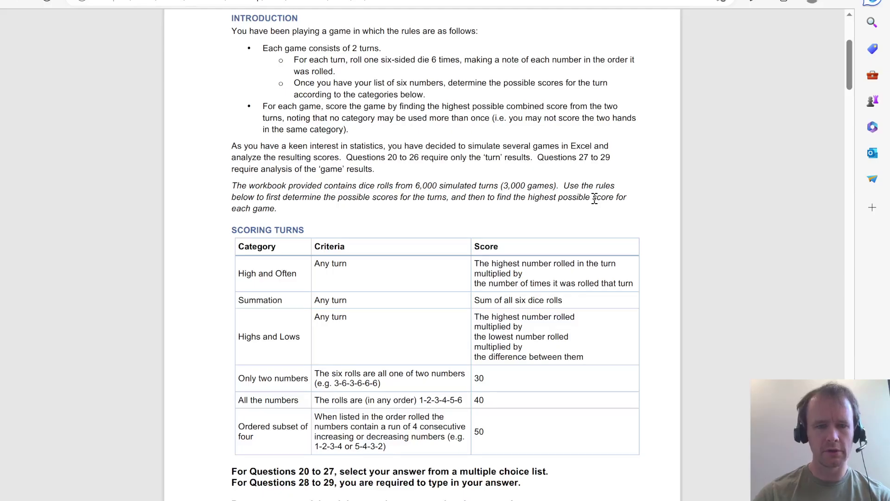
{"action": "key", "text": "alt+Tab"}
{"action": "key", "text": "Tab"}
Add the remaining score column headers Only2, All and Ordered sub in N9:P9
{"action": "type", "text": "Only2"}
{"action": "key", "text": "Tab"}
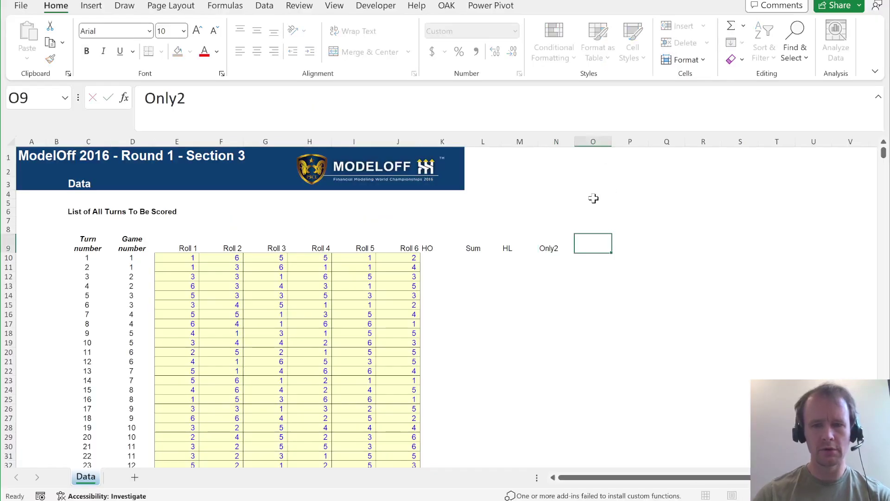
{"action": "key", "text": "alt+Tab"}
{"action": "key", "text": "alt+Tab"}
{"action": "type", "text": "All"}
{"action": "key", "text": "Tab"}
{"action": "key", "text": "alt+Tab"}
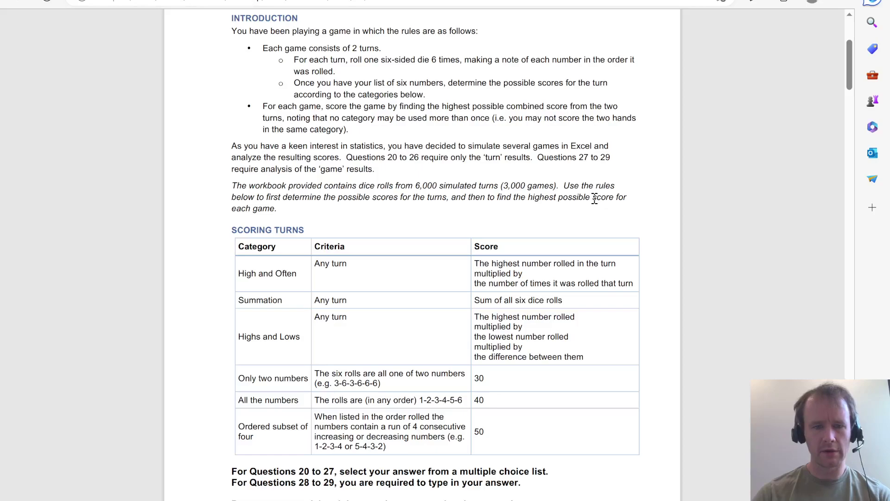
{"action": "key", "text": "alt+Tab"}
{"action": "type", "text": "Ordered sub"}
{"action": "key", "text": "Return"}
{"action": "key", "text": "ctrl+Left"}
{"action": "key", "text": "Right"}
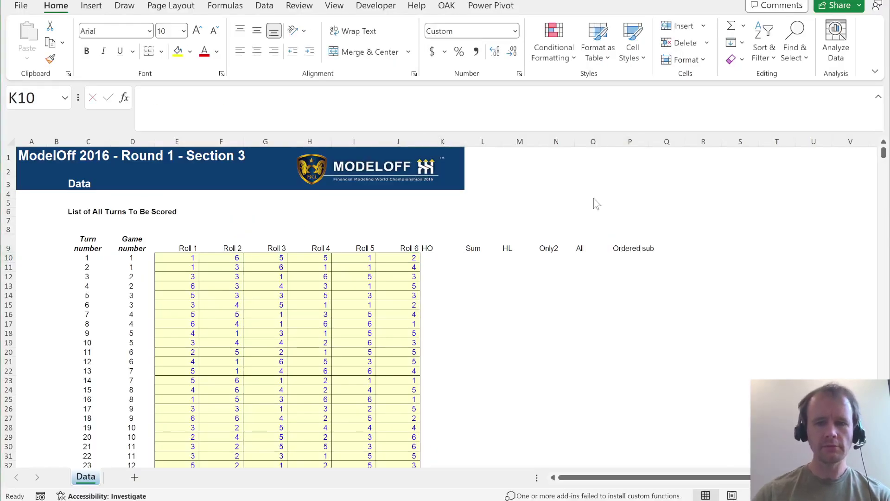
Check the High and Often rule and enter =LET(m,MAX(E10:J10),m*COUNTIF(E10:J10,m)) in K10
{"action": "key", "text": "alt+Tab"}
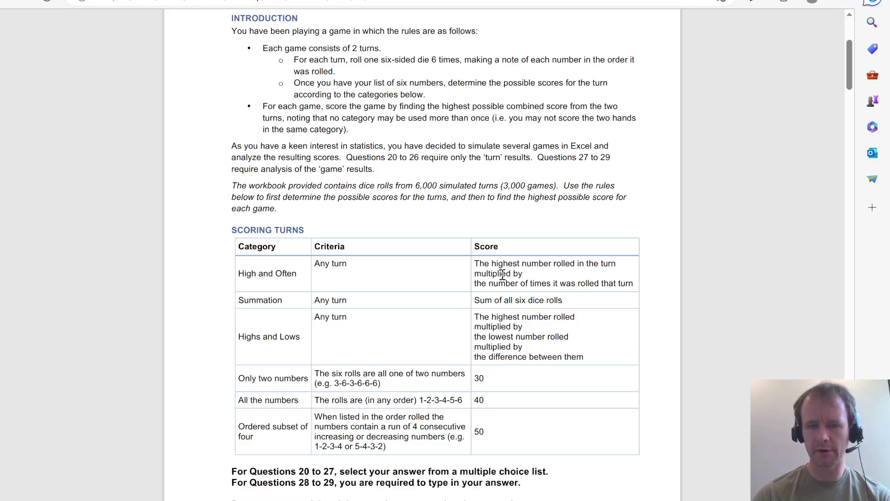
{"action": "key", "text": "alt+Tab"}
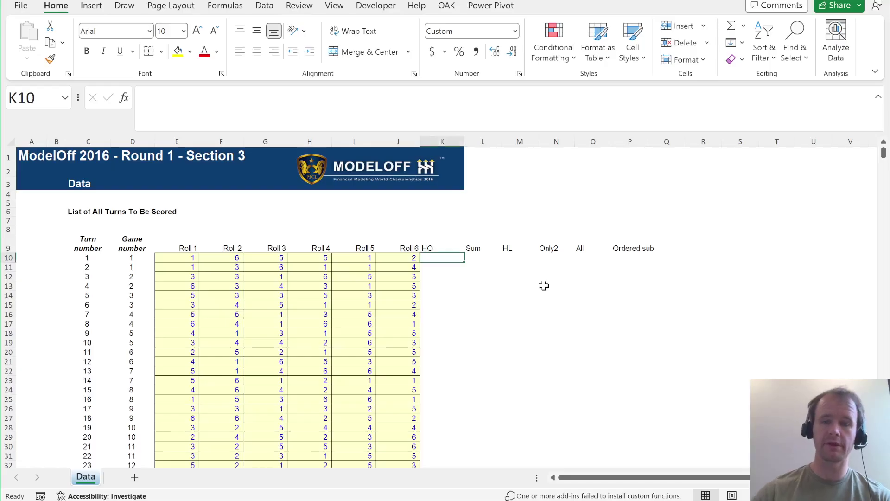
{"action": "type", "text": "=let"}
{"action": "key", "text": "Tab"}
{"action": "type", "text": "m,max"}
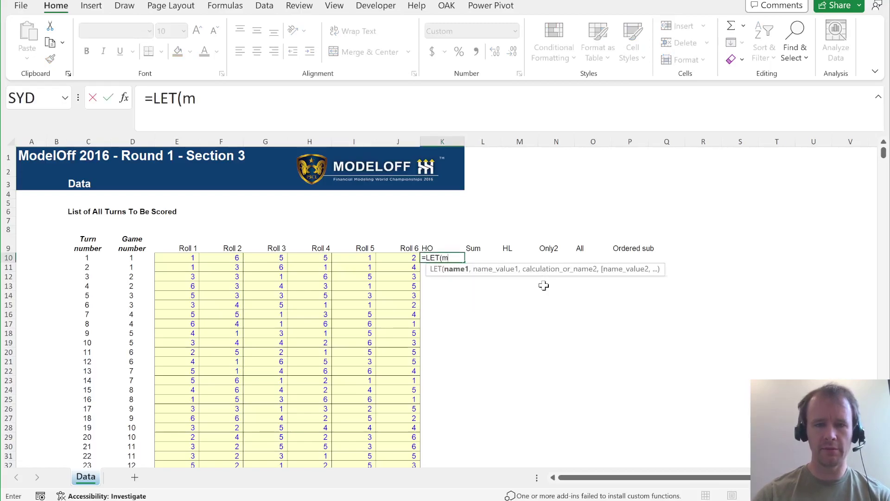
{"action": "key", "text": "Tab"}
{"action": "key", "text": "Left"}
{"action": "key", "text": "ctrl+shift+Left"}
{"action": "key", "text": "shift+Right"}
{"action": "key", "text": "shift+Right"}
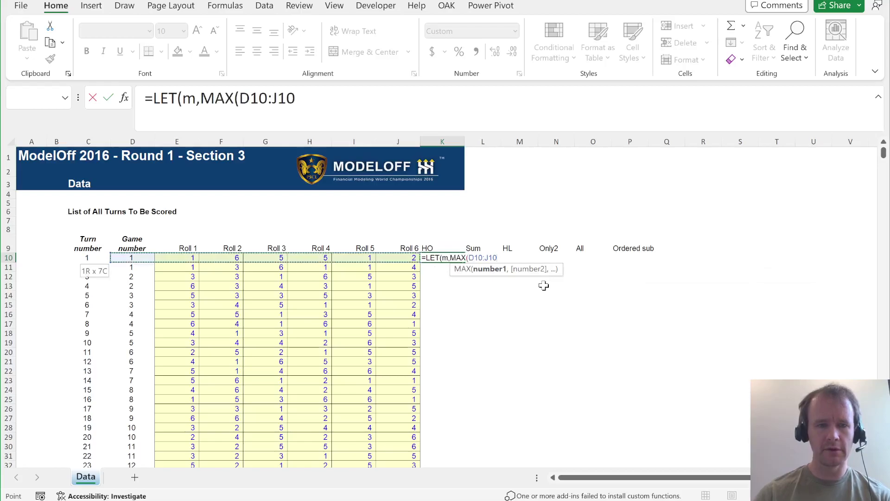
{"action": "type", "text": "),"}
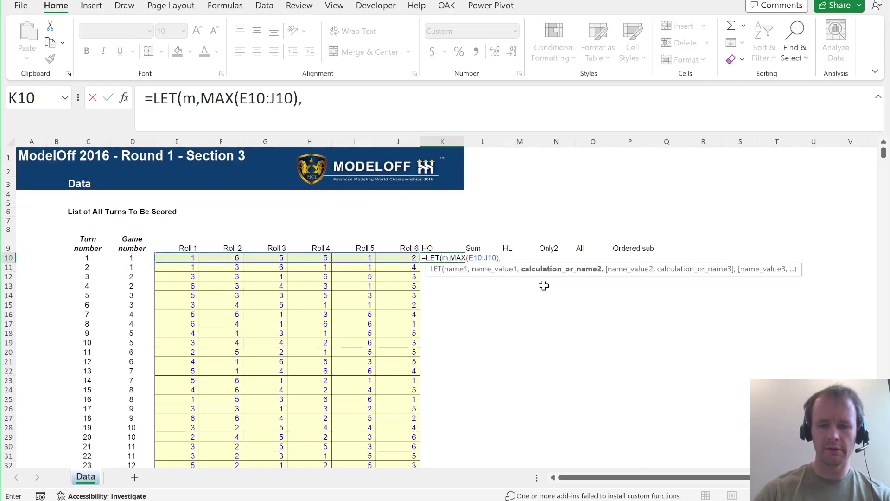
{"action": "type", "text": "m*countif"}
{"action": "key", "text": "Tab"}
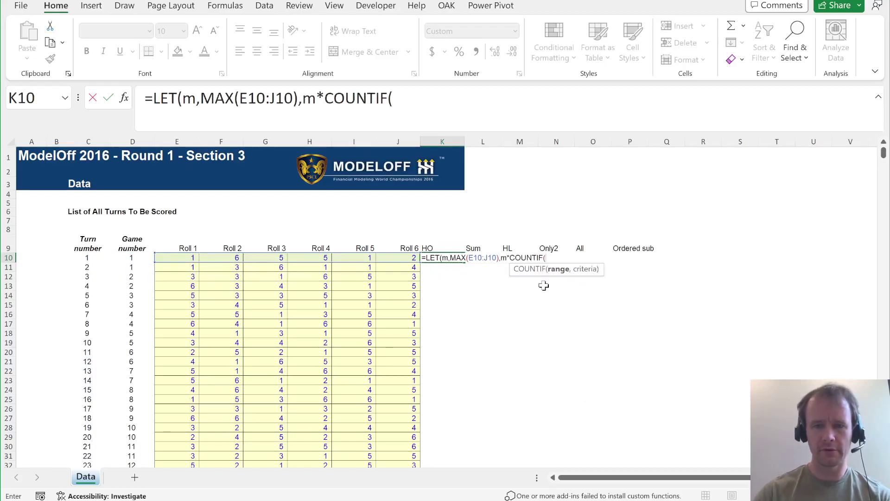
{"action": "key", "text": "Left"}
{"action": "key", "text": "ctrl+shift+Left"}
{"action": "key", "text": "shift+Right"}
{"action": "key", "text": "shift+Right"}
{"action": "type", "text": ",m))"}
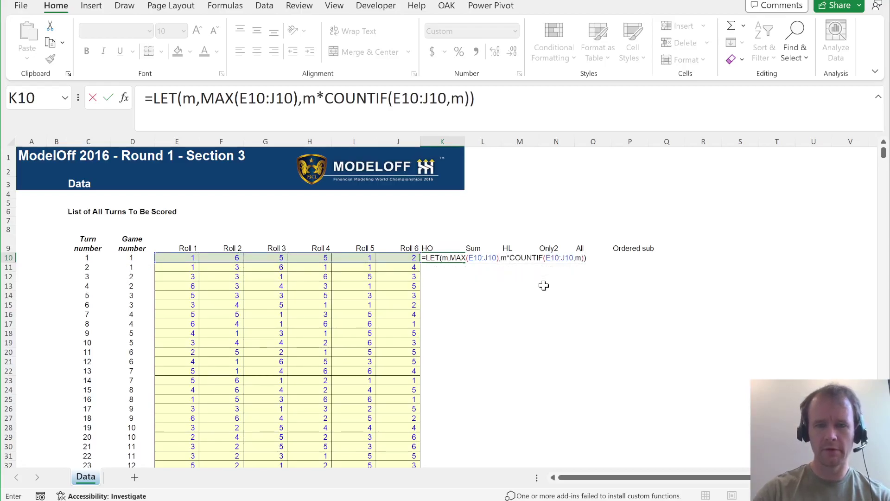
{"action": "key", "text": "Return"}
{"action": "key", "text": "Up"}
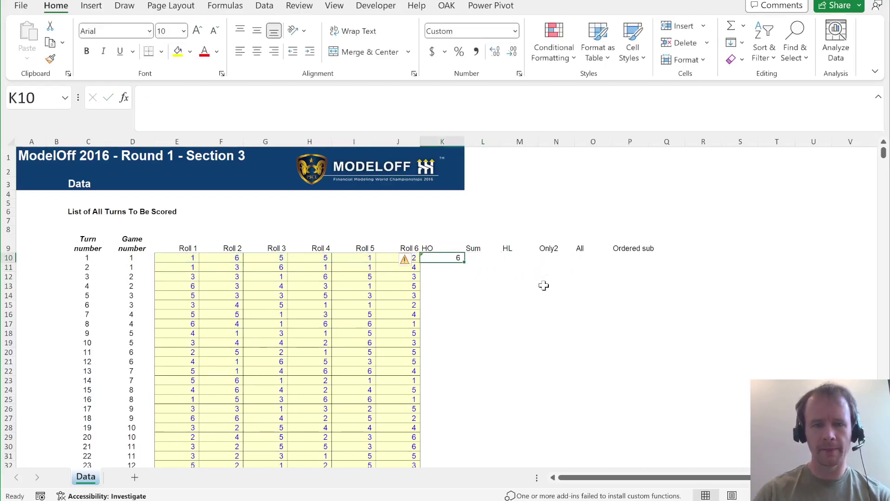
Review turn 1's rolls in row 10 against its HO score
{"action": "key", "text": "Left"}
{"action": "key", "text": "Left"}
{"action": "key", "text": "Left"}
{"action": "key", "text": "Left"}
{"action": "key", "text": "Left"}
{"action": "key", "text": "Right"}
{"action": "key", "text": "Right"}
{"action": "key", "text": "Right"}
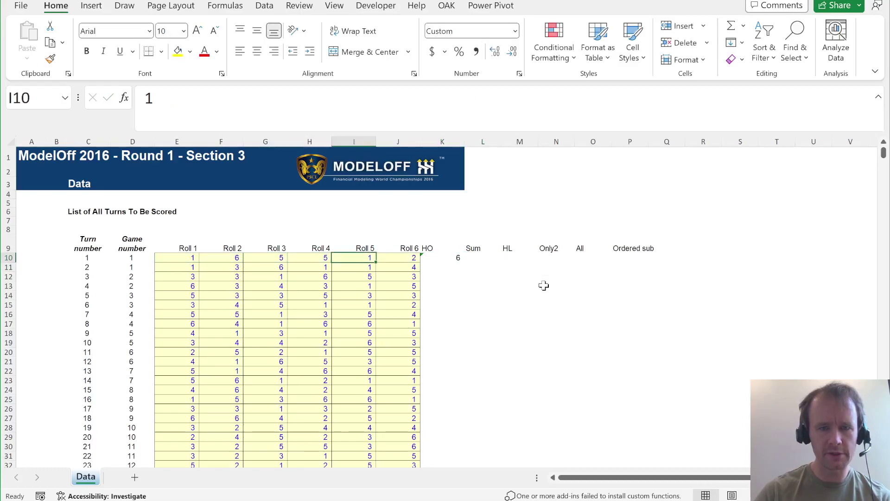
{"action": "key", "text": "Right"}
{"action": "key", "text": "Right"}
Copy the HO formula from K10 down through K15
{"action": "key", "text": "Down"}
{"action": "key", "text": "ctrl+d"}
{"action": "key", "text": "Down"}
{"action": "key", "text": "ctrl+d"}
{"action": "key", "text": "Down"}
{"action": "key", "text": "ctrl+d"}
{"action": "key", "text": "Down"}
{"action": "key", "text": "ctrl+d"}
{"action": "key", "text": "Down"}
{"action": "key", "text": "ctrl+d"}
Review turn 5's rolls in row 14 against its HO score
{"action": "key", "text": "Down"}
{"action": "key", "text": "Up"}
{"action": "key", "text": "Up"}
{"action": "key", "text": "shift+space"}
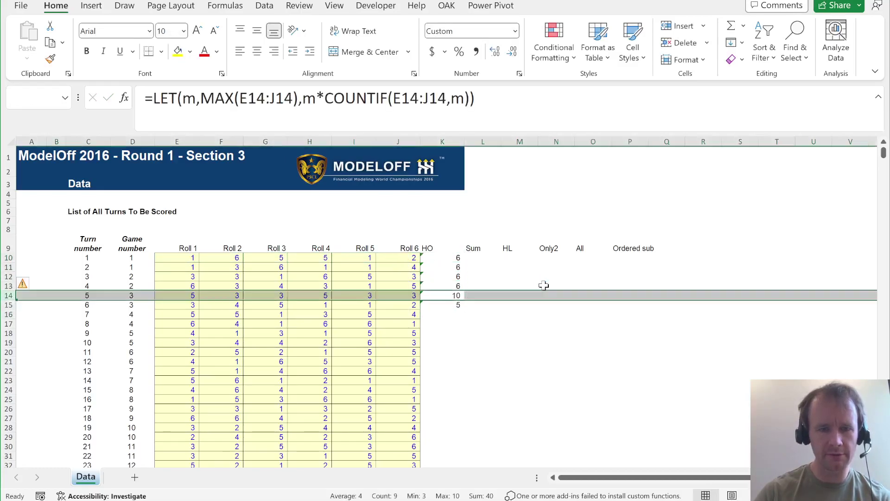
{"action": "key", "text": "Left"}
{"action": "key", "text": "Left"}
{"action": "key", "text": "Left"}
{"action": "key", "text": "Left"}
{"action": "key", "text": "Left"}
{"action": "key", "text": "Left"}
{"action": "key", "text": "Right"}
{"action": "key", "text": "Right"}
{"action": "key", "text": "Right"}
{"action": "key", "text": "Right"}
{"action": "key", "text": "Right"}
{"action": "key", "text": "Right"}
Check the Summation rule and enter a SUM formula over the six rolls E10:J10 in L10
{"action": "key", "text": "Up"}
{"action": "key", "text": "Up"}
{"action": "key", "text": "Up"}
{"action": "key", "text": "Up"}
{"action": "key", "text": "Right"}
{"action": "key", "text": "alt+Tab"}
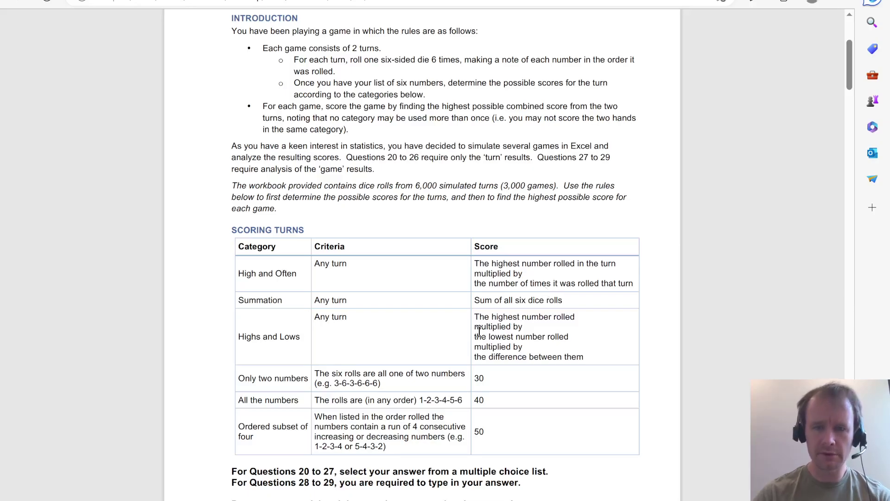
{"action": "key", "text": "alt+Tab"}
{"action": "type", "text": "=s"}
{"action": "key", "text": "Tab"}
{"action": "key", "text": "Left"}
{"action": "key", "text": "Left"}
{"action": "key", "text": "ctrl+shift+Left"}
{"action": "key", "text": "Return"}
{"action": "key", "text": "Up"}
Check the Highs and Lows rule, and enter =LET(d,E10:J10,MAX(d)*MIN(d)*(MAX(d)-MIN(d))) in M10
{"action": "key", "text": "Right"}
{"action": "key", "text": "alt+Tab"}
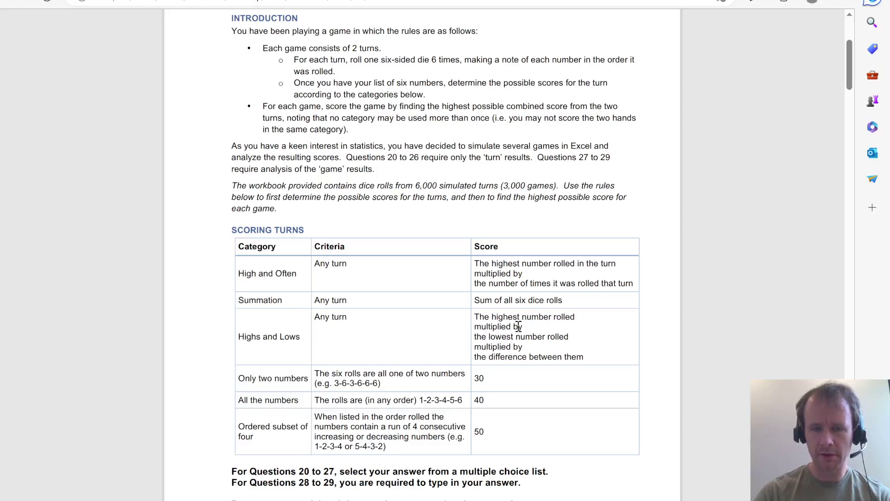
{"action": "key", "text": "alt+Tab"}
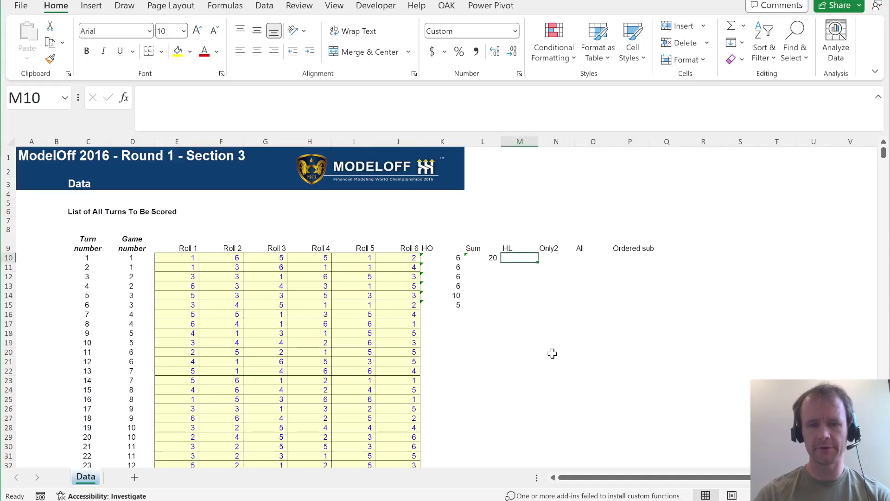
{"action": "type", "text": "=let"}
{"action": "key", "text": "Tab"}
{"action": "type", "text": "d,"}
{"action": "key", "text": "Left"}
{"action": "key", "text": "Left"}
{"action": "key", "text": "Left"}
{"action": "key", "text": "ctrl+shift+Left"}
{"action": "key", "text": "shift+Right"}
{"action": "key", "text": "shift+Right"}
{"action": "type", "text": ",ma"}
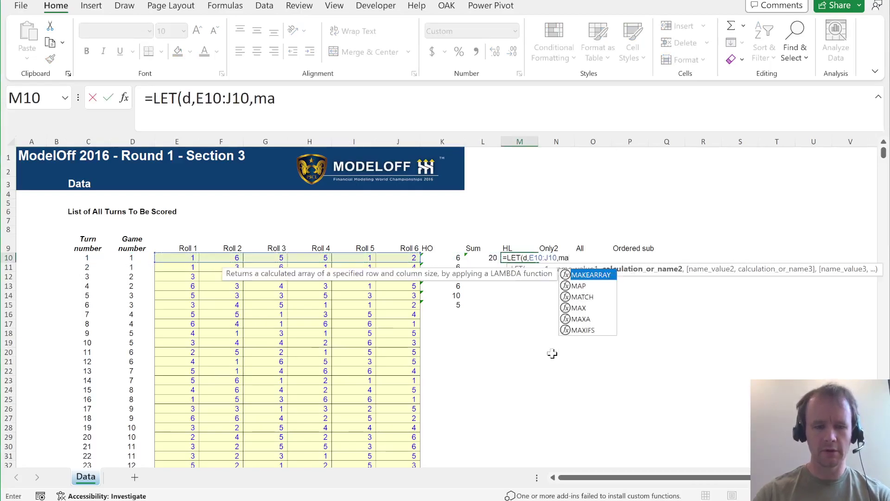
{"action": "type", "text": "x"}
{"action": "key", "text": "Tab"}
{"action": "type", "text": "d)*min"}
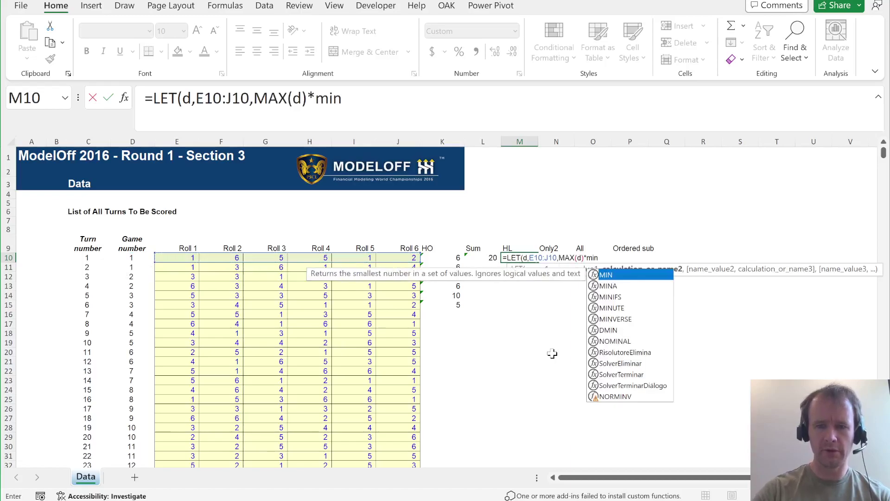
{"action": "key", "text": "Tab"}
{"action": "type", "text": "d)*(max(d)-min(d))"}
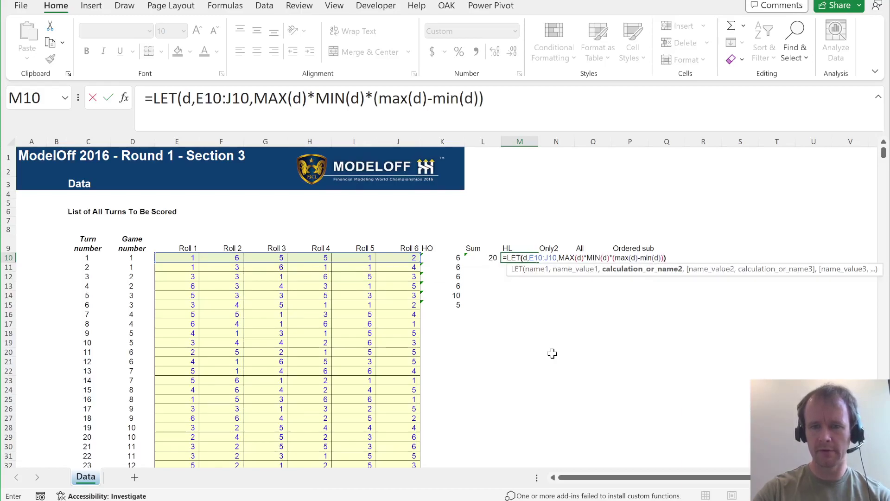
{"action": "key", "text": "Return"}
Check the Only two numbers criteria and score in the case document, with N10 selected in the workbook
{"action": "key", "text": "Up"}
{"action": "key", "text": "Right"}
{"action": "key", "text": "alt+Tab"}
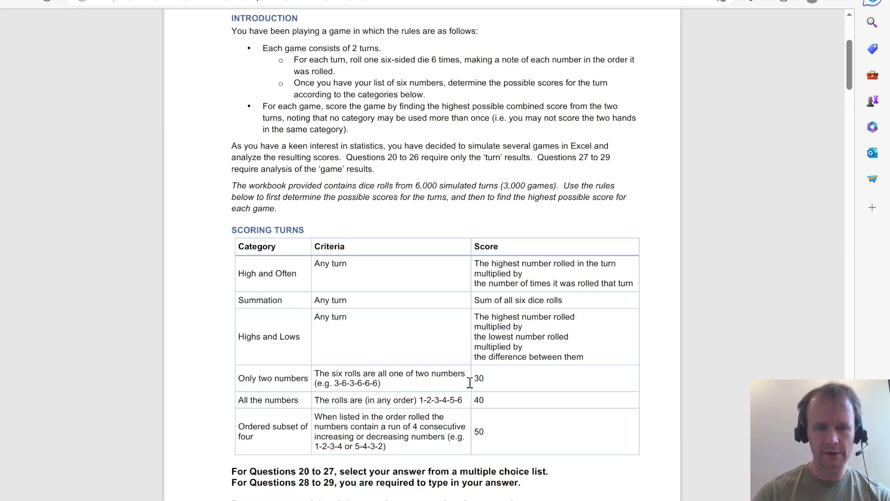
{"action": "key", "text": "alt+Tab"}
{"action": "type", "text": "="}
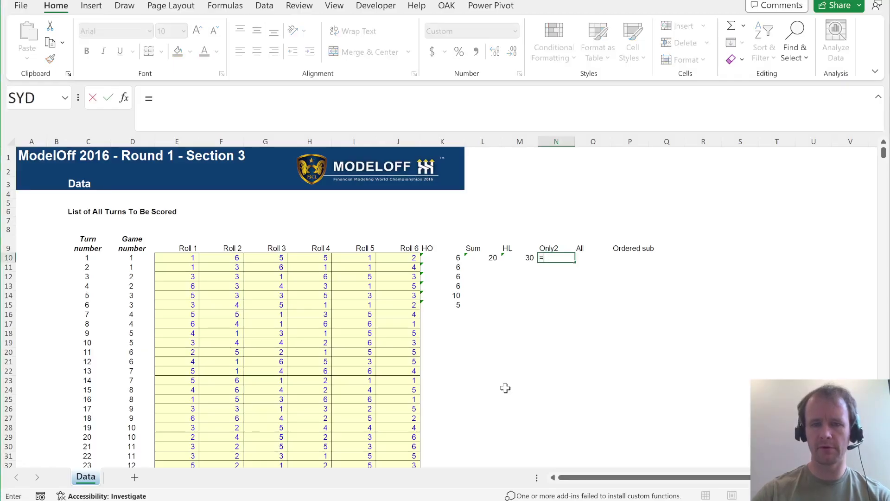
{"action": "type", "text": "if"}
{"action": "key", "text": "Tab"}
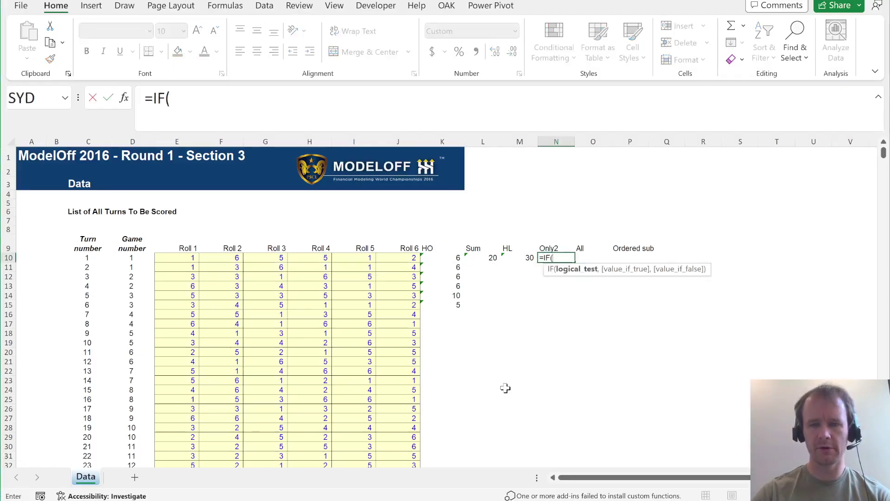
{"action": "key", "text": "Escape"}
Enter =UNIQUE(E10:J10,TRUE) in N10 to list turn 1's distinct rolls by column
{"action": "type", "text": "=uniq"}
{"action": "key", "text": "Tab"}
{"action": "key", "text": "Left"}
{"action": "key", "text": "Left"}
{"action": "key", "text": "Left"}
{"action": "key", "text": "Left"}
{"action": "key", "text": "shift+Left"}
{"action": "key", "text": "shift+Left"}
{"action": "key", "text": "shift+Left"}
{"action": "key", "text": "shift+Left"}
{"action": "key", "text": "shift+Left"}
{"action": "key", "text": "shift+Left"}
{"action": "key", "text": "shift+Left"}
{"action": "key", "text": "shift+Right"}
{"action": "key", "text": "shift+Right"}
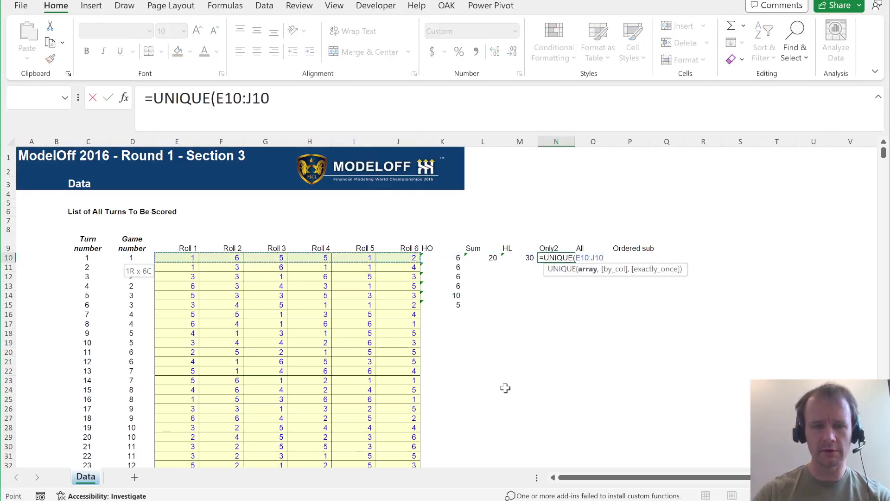
{"action": "type", "text": ","}
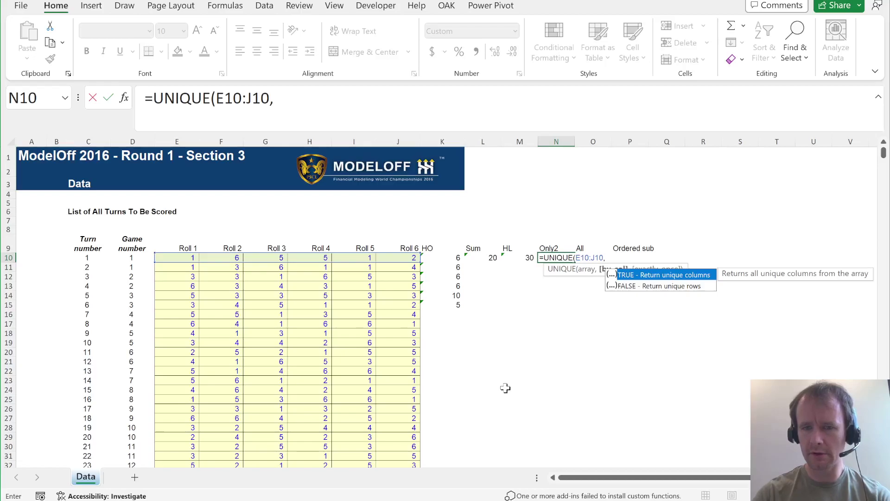
{"action": "key", "text": "Tab"}
{"action": "key", "text": "Return"}
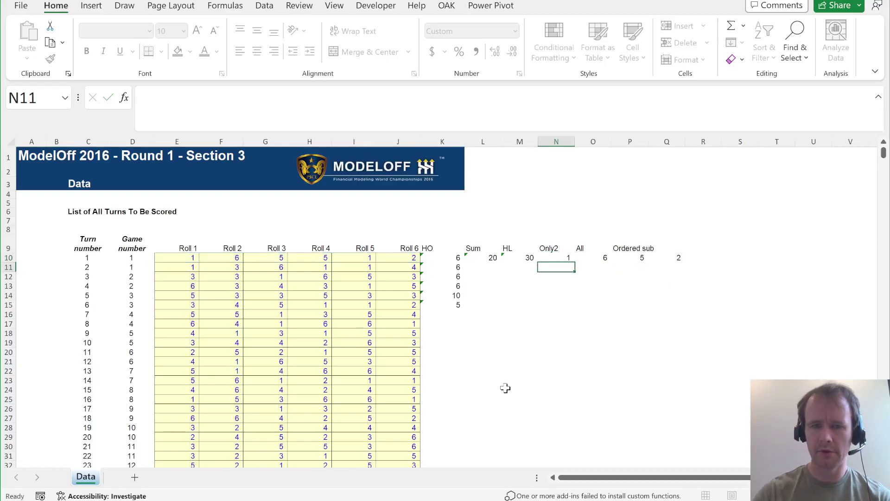
Wrap the N10 formula in COLUMNS so it counts turn 1's distinct rolls: =COLUMNS(UNIQUE(E10:J10,TRUE))
{"action": "key", "text": "Up"}
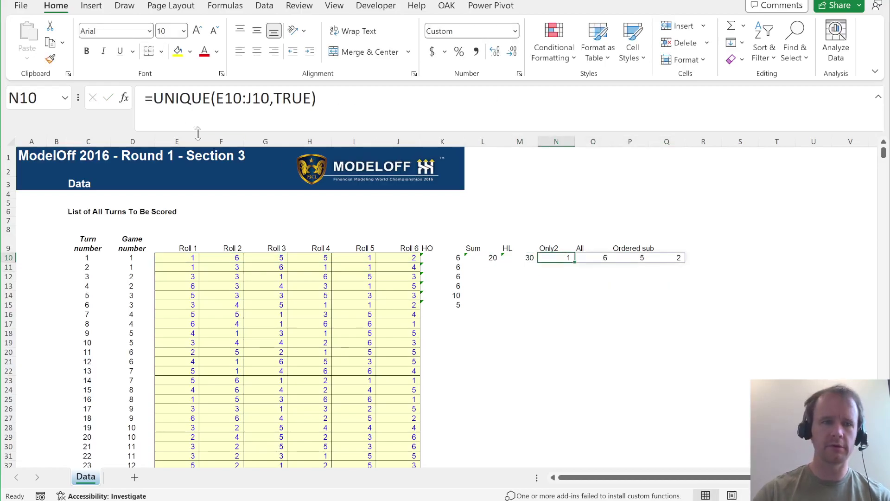
{"action": "left_click", "coordinate": [153, 99]}
{"action": "type", "text": "col"}
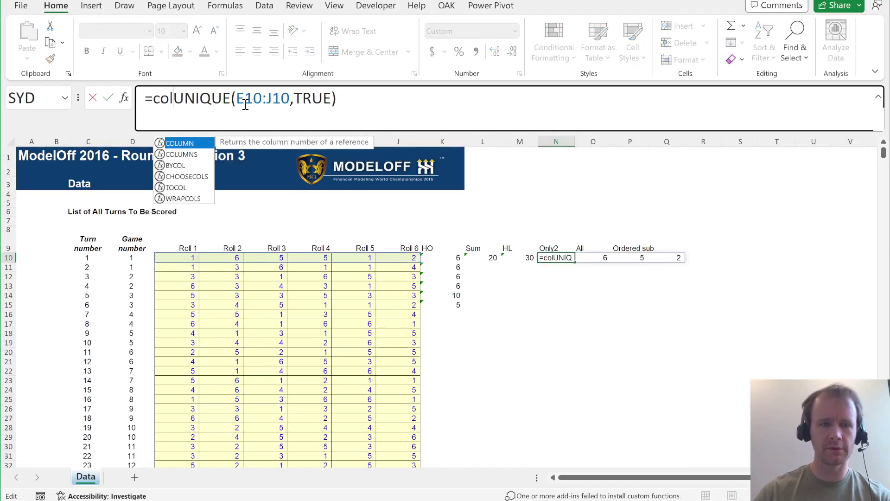
{"action": "key", "text": "Down"}
{"action": "key", "text": "Tab"}
{"action": "left_click", "coordinate": [439, 105]}
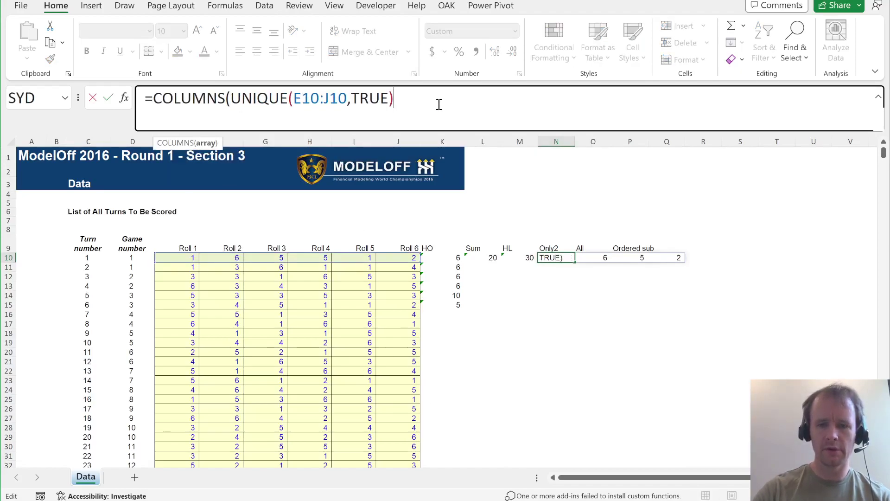
{"action": "key", "text": "Return"}
Recheck the Only two numbers rule and extend N10 to =IF(COLUMNS(UNIQUE(E10:J10,TRUE))<=2,30,0)
{"action": "key", "text": "Up"}
{"action": "key", "text": "alt+Tab"}
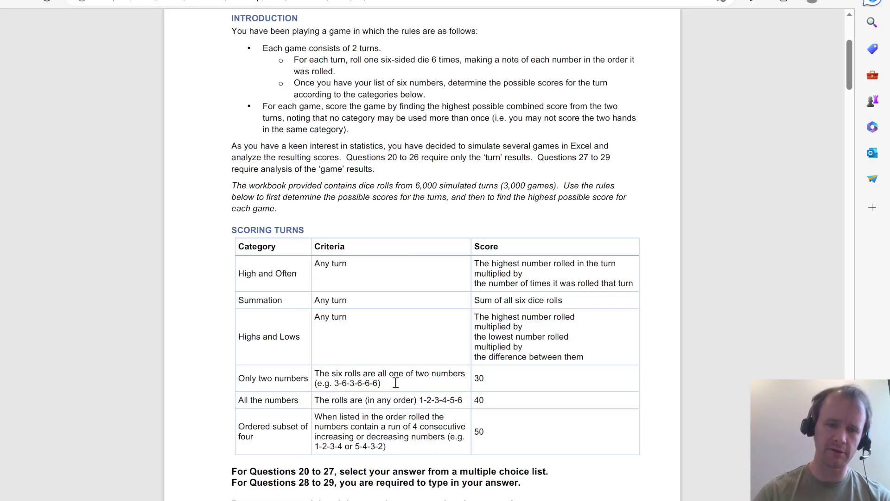
{"action": "key", "text": "alt+Tab"}
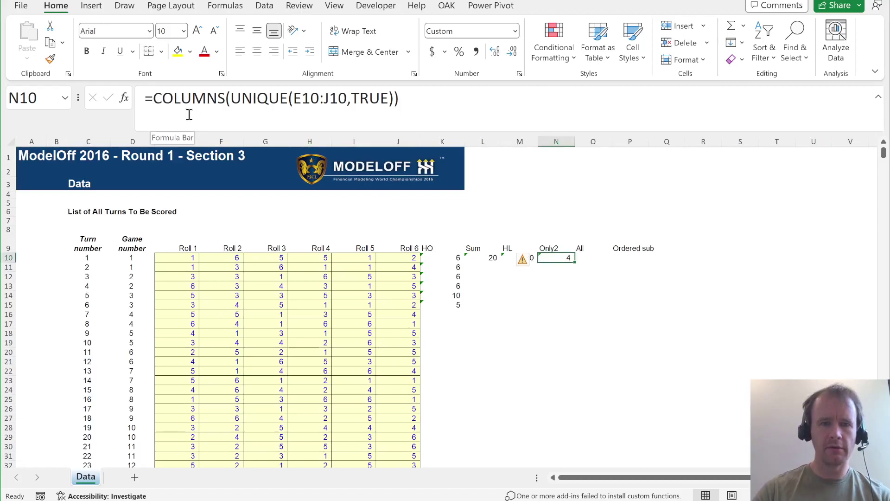
{"action": "left_click", "coordinate": [541, 304]}
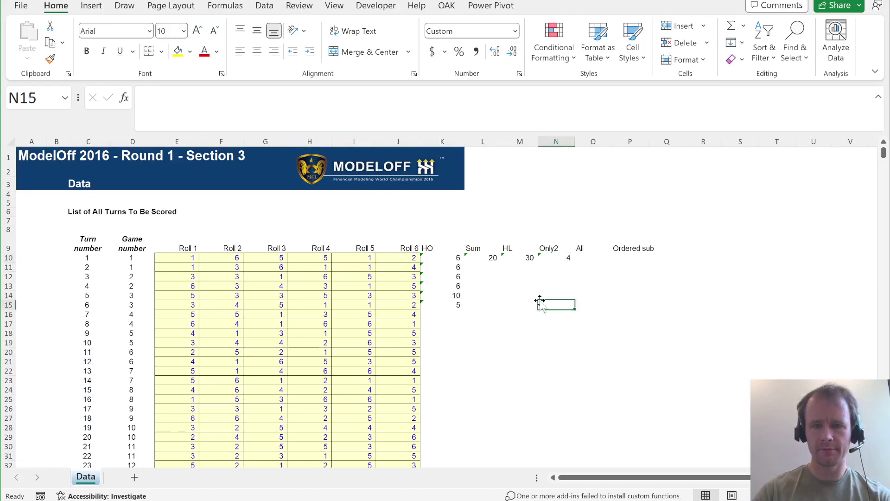
{"action": "left_click", "coordinate": [543, 259]}
{"action": "left_click", "coordinate": [153, 106]}
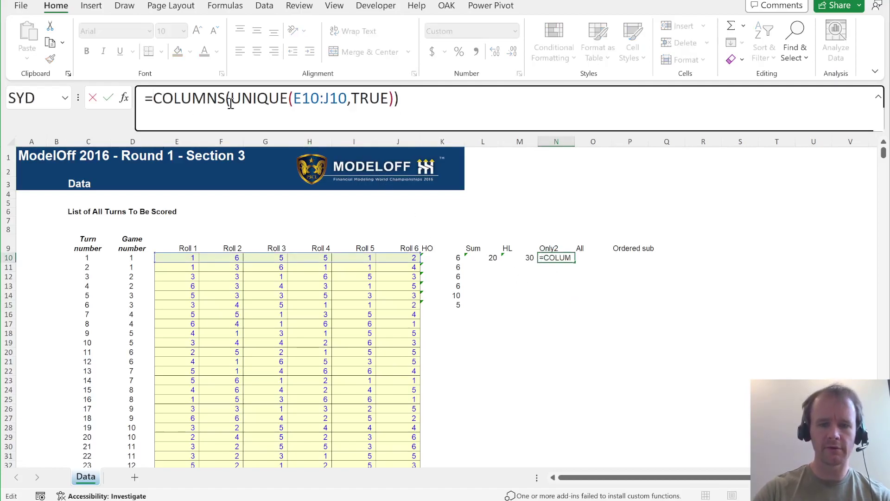
{"action": "type", "text": "IF("}
{"action": "left_click", "coordinate": [452, 109]}
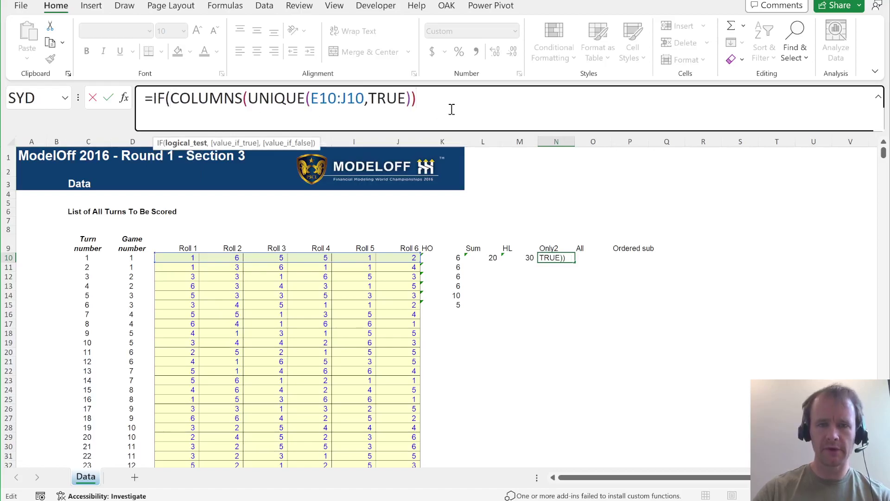
{"action": "type", "text": "<=2,30,0)"}
{"action": "key", "text": "Return"}
Check the All the numbers rule, and copy the N10 formula text unchanged into O10 for editing
{"action": "key", "text": "Up"}
{"action": "key", "text": "Right"}
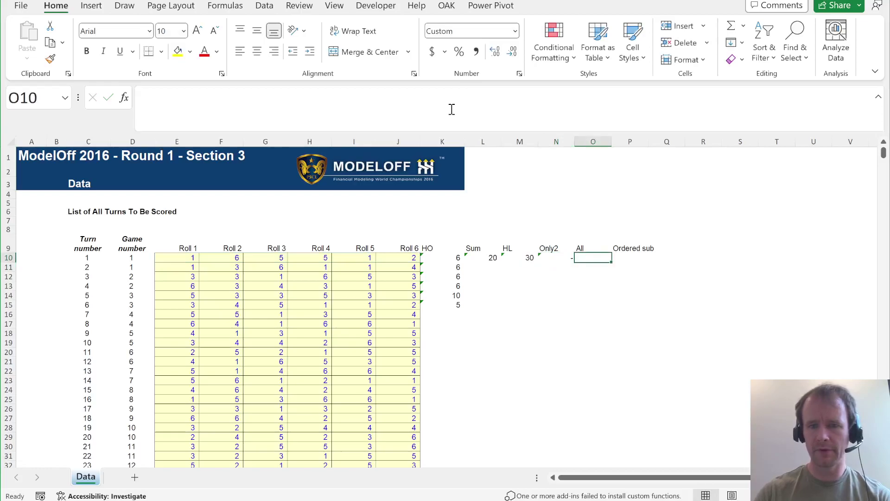
{"action": "key", "text": "alt+Tab"}
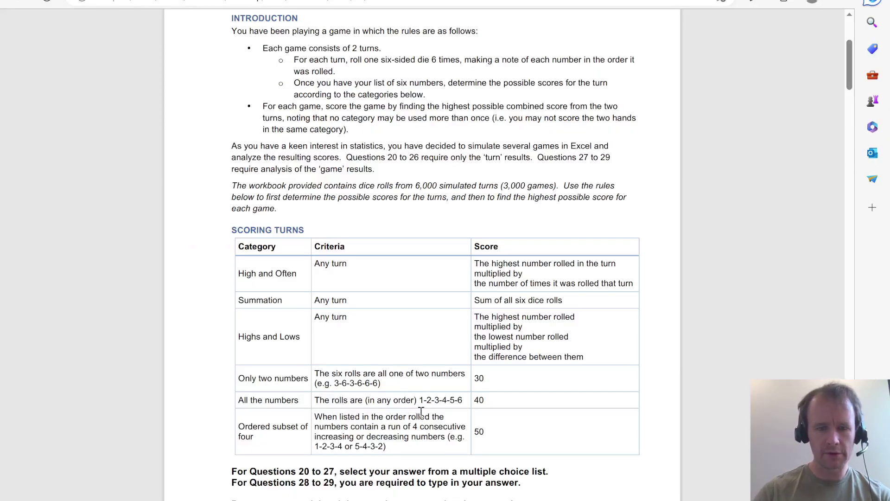
{"action": "key", "text": "alt+Tab"}
{"action": "key", "text": "Left"}
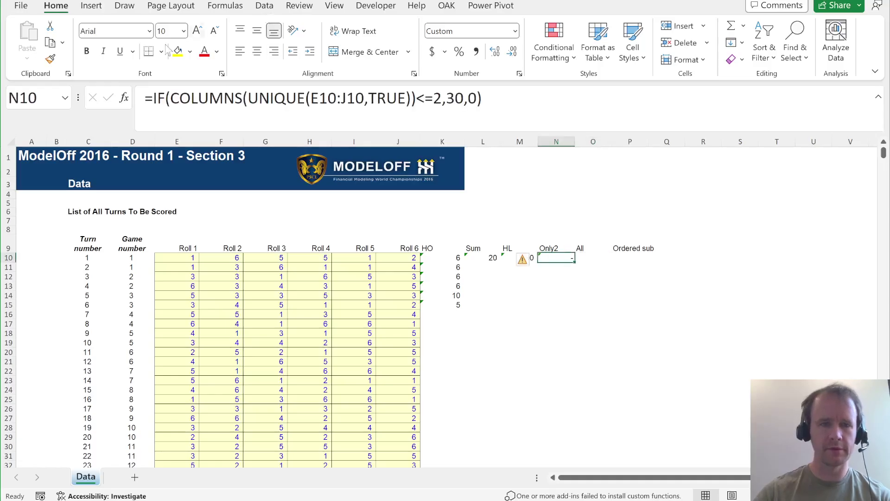
{"action": "left_click", "coordinate": [250, 97]}
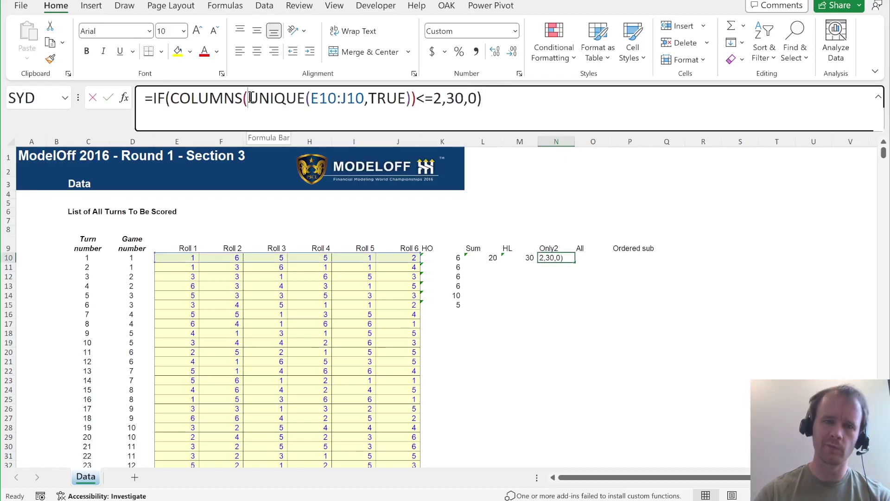
{"action": "key", "text": "Escape"}
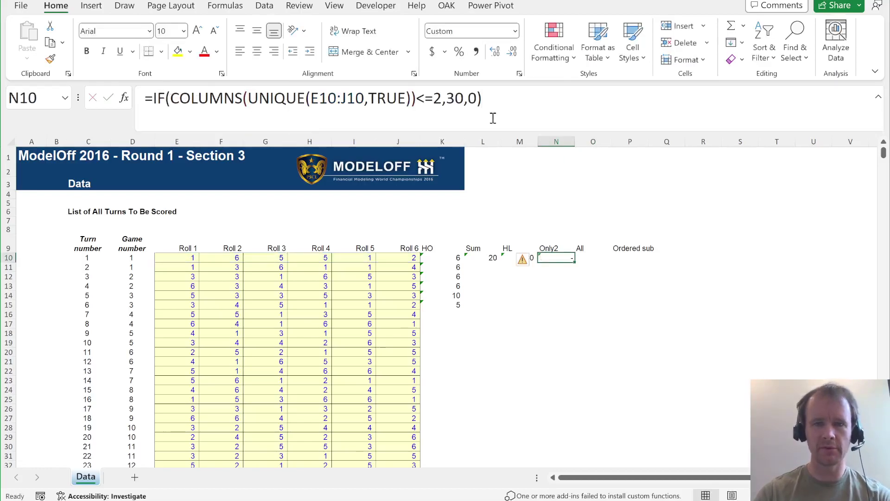
{"action": "left_click_drag", "start_coordinate": [491, 103], "coordinate": [37, 95]}
{"action": "key", "text": "ctrl+c"}
{"action": "key", "text": "Escape"}
{"action": "key", "text": "Right"}
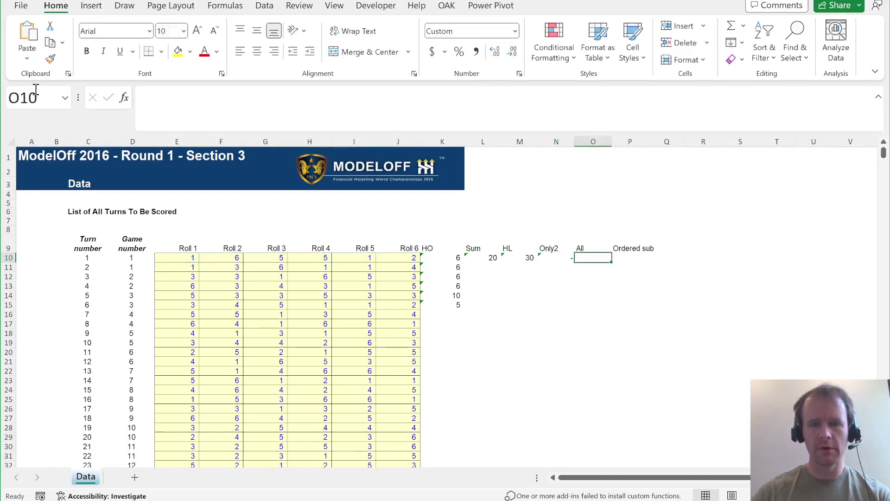
{"action": "left_click", "coordinate": [215, 110]}
{"action": "key", "text": "ctrl+v"}
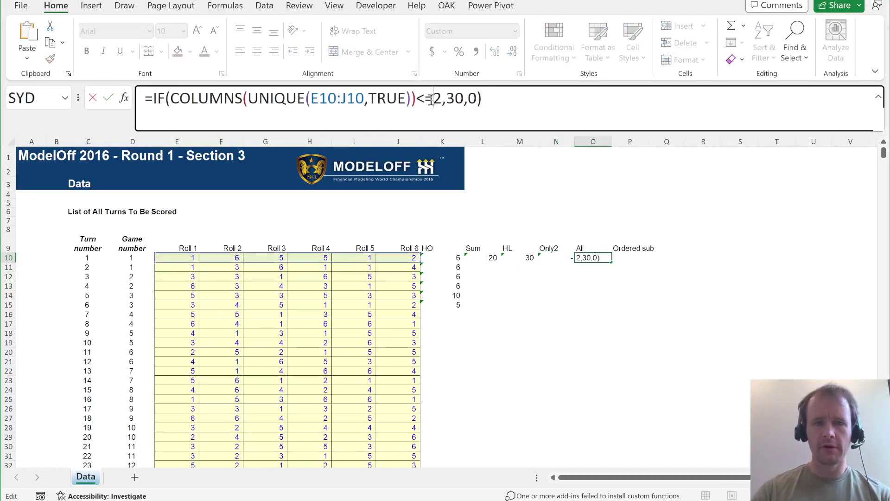
Change the O10 formula to test for exactly 6 distinct rolls (=6) and return a score of 40
{"action": "left_click", "coordinate": [422, 97]}
{"action": "key", "text": "BackSpace"}
{"action": "key", "text": "Right"}
{"action": "key", "text": "shift+Right"}
{"action": "type", "text": "6"}
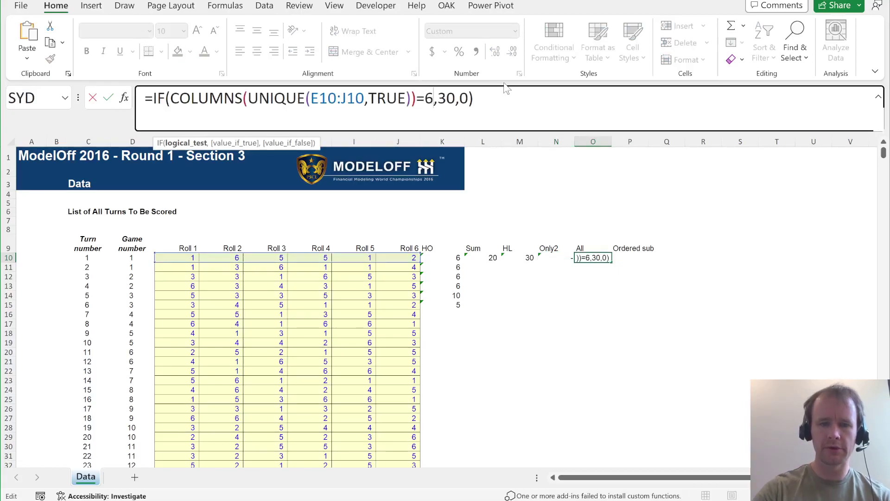
{"action": "key", "text": "alt+Tab"}
{"action": "key", "text": "alt+Tab"}
{"action": "type", "text": "4"}
{"action": "key", "text": "Return"}
Read the Ordered subset of four rule in the case document, with P10 selected in the workbook
{"action": "key", "text": "Up"}
{"action": "key", "text": "Right"}
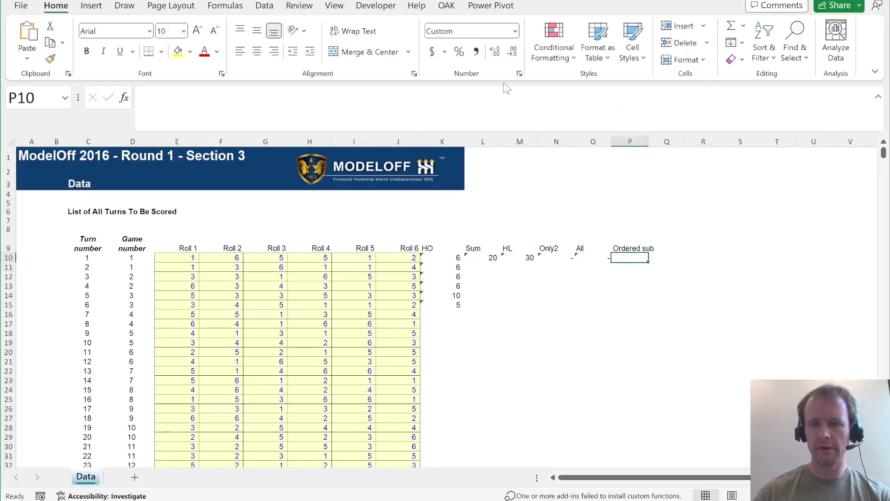
{"action": "key", "text": "alt+Tab"}
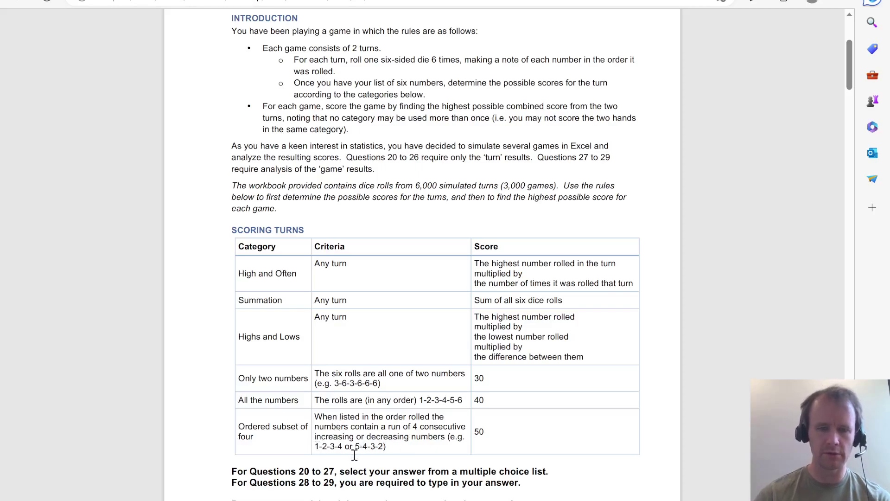
{"action": "key", "text": "alt+Tab"}
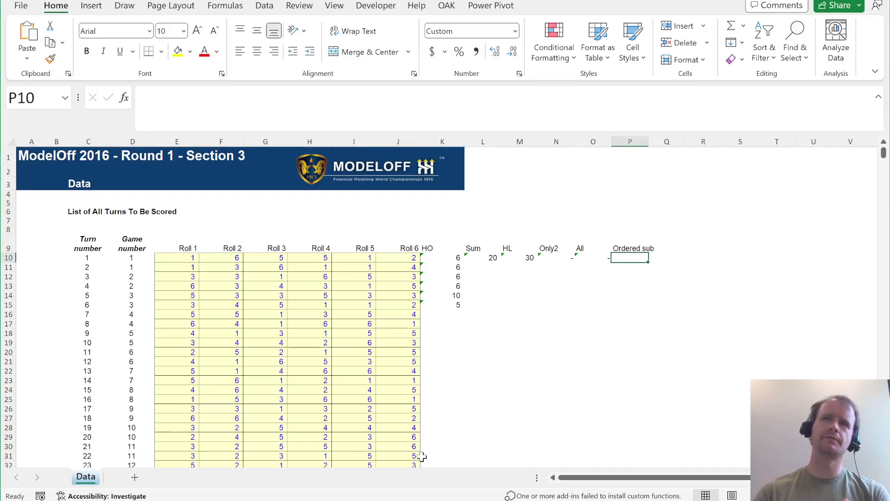
{"action": "type", "text": "="}
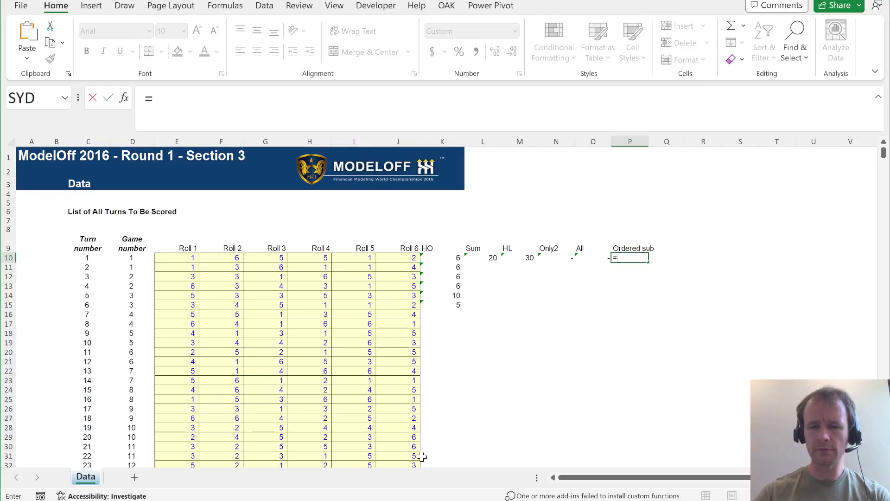
{"action": "type", "text": "nd"}
{"action": "key", "text": "Tab"}
{"action": "key", "text": "Escape"}
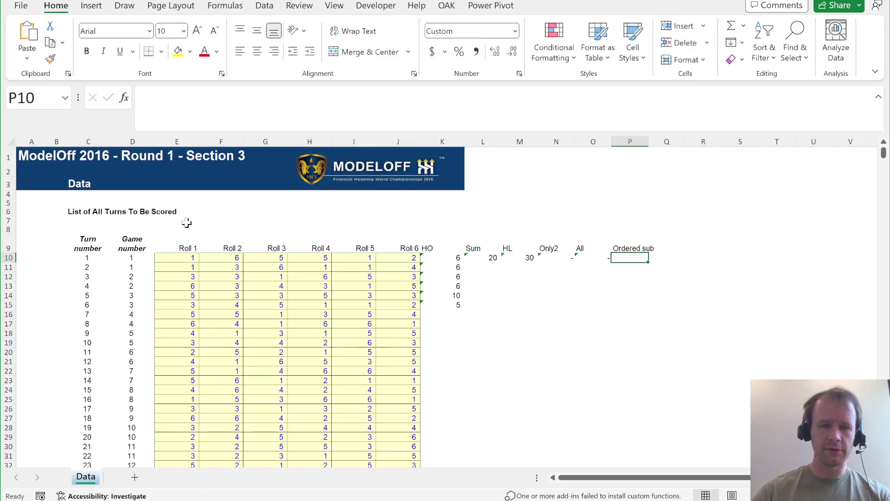
Copy turn 1's six rolls E10:J10 into a scratch area starting at P13
{"action": "left_click", "coordinate": [184, 258]}
{"action": "key", "text": "shift+Right"}
{"action": "key", "text": "shift+Right"}
{"action": "key", "text": "shift+Right"}
{"action": "key", "text": "shift+Right"}
{"action": "key", "text": "shift+Right"}
{"action": "key", "text": "ctrl+c"}
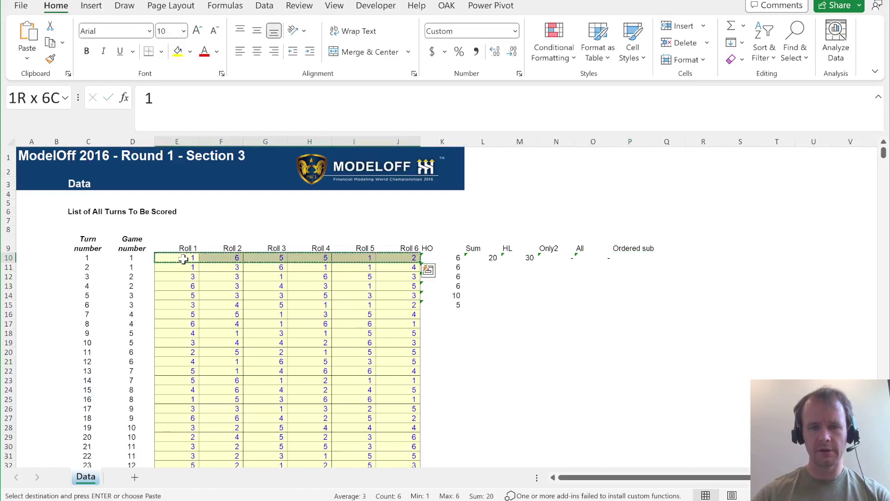
{"action": "left_click", "coordinate": [617, 284]}
{"action": "key", "text": "ctrl+v"}
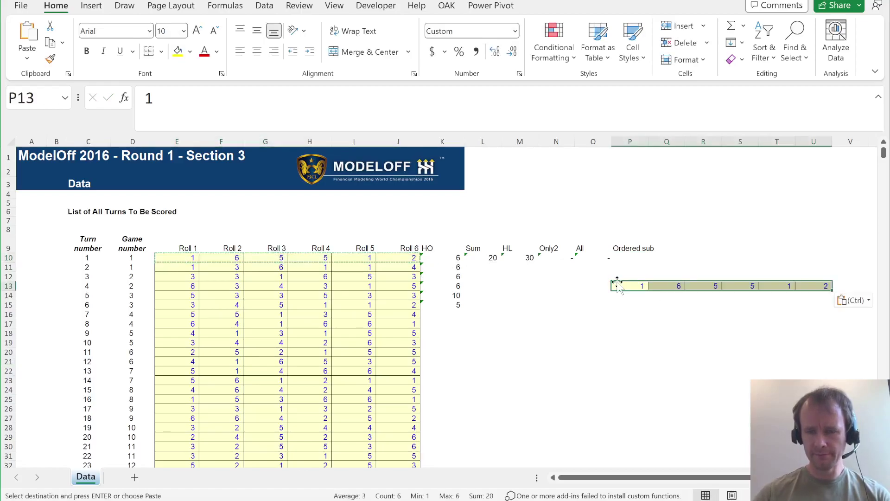
Copy rolls two to six from Q13:U13 into the row below starting at P14, and select Q14
{"action": "key", "text": "Right"}
{"action": "key", "text": "Right"}
{"action": "key", "text": "Right"}
{"action": "key", "text": "Left"}
{"action": "key", "text": "Left"}
{"action": "key", "text": "shift+Right"}
{"action": "key", "text": "shift+Right"}
{"action": "key", "text": "shift+Right"}
{"action": "key", "text": "shift+Right"}
{"action": "key", "text": "ctrl+c"}
{"action": "key", "text": "Down"}
{"action": "key", "text": "Left"}
{"action": "key", "text": "ctrl+v"}
{"action": "key", "text": "Right"}
{"action": "key", "text": "Down"}
{"action": "key", "text": "Left"}
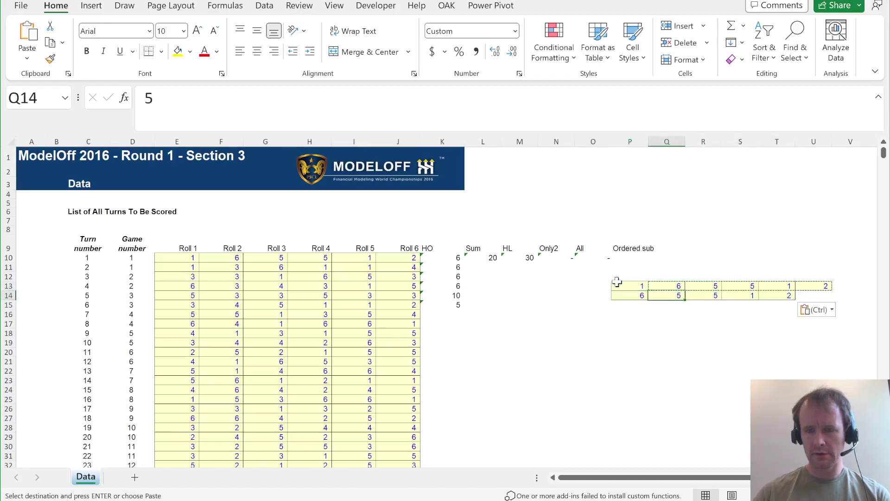
Copy rolls Q14:T14 of the scratch area into the row below, starting at P15
{"action": "key", "text": "shift+Right"}
{"action": "key", "text": "shift+Right"}
{"action": "key", "text": "shift+Right"}
{"action": "key", "text": "Down"}
{"action": "key", "text": "Left"}
{"action": "key", "text": "ctrl+v"}
Clear the surplus rolls in T12:U14 so each scratch row holds only four rolls
{"action": "key", "text": "Right"}
{"action": "key", "text": "Up"}
{"action": "key", "text": "Right"}
{"action": "key", "text": "Up"}
{"action": "key", "text": "Right"}
{"action": "key", "text": "Up"}
{"action": "key", "text": "Right"}
{"action": "key", "text": "shift+Right"}
{"action": "key", "text": "shift+Down"}
{"action": "key", "text": "shift+Down"}
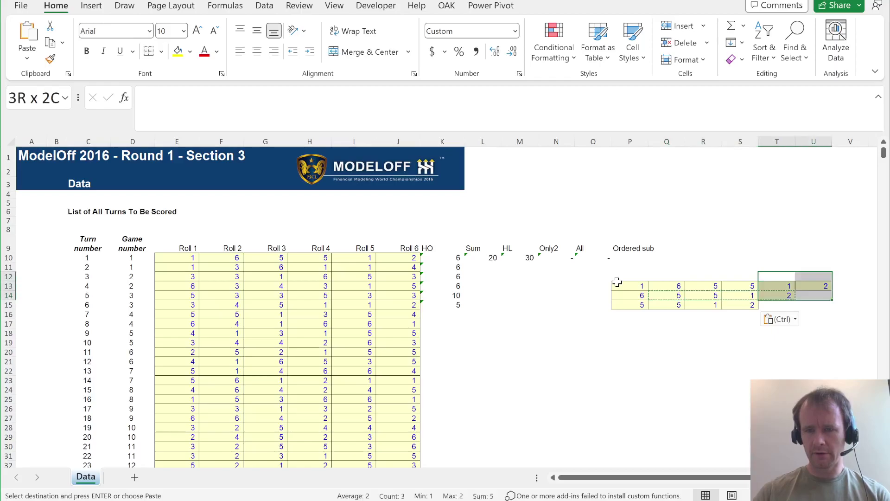
{"action": "key", "text": "Delete"}
Examine the four-roll subsets row by row in scratch rows P13:S13, P14:S14 and P15:S15
{"action": "key", "text": "Down"}
{"action": "key", "text": "Left"}
{"action": "key", "text": "Left"}
{"action": "key", "text": "Left"}
{"action": "key", "text": "Left"}
{"action": "key", "text": "shift+Right"}
{"action": "key", "text": "shift+Right"}
{"action": "key", "text": "shift+Right"}
{"action": "key", "text": "Down"}
{"action": "key", "text": "shift+Right"}
{"action": "key", "text": "shift+Right"}
{"action": "key", "text": "shift+Right"}
{"action": "key", "text": "Down"}
{"action": "key", "text": "shift+Right"}
{"action": "key", "text": "shift+Right"}
{"action": "key", "text": "shift+Right"}
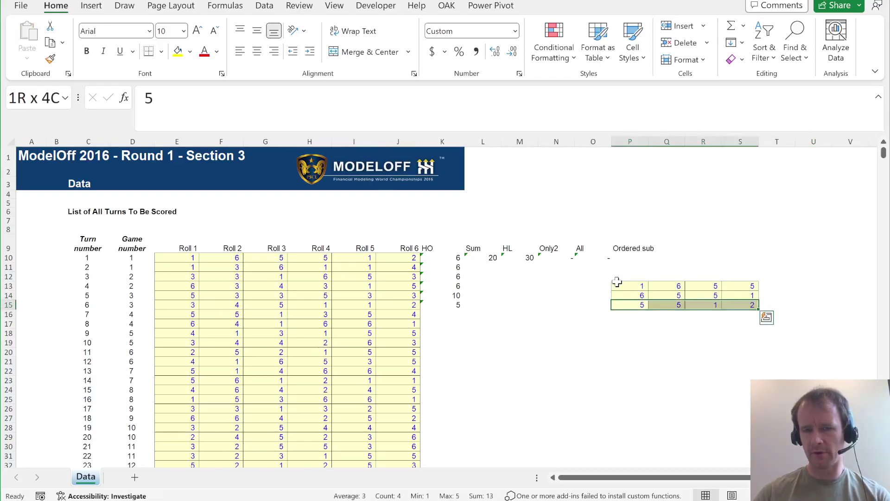
Compare the three subsets column by column across P13:S15 of the scratch area
{"action": "key", "text": "Up"}
{"action": "key", "text": "Up"}
{"action": "key", "text": "Right"}
{"action": "key", "text": "Right"}
{"action": "key", "text": "Right"}
{"action": "key", "text": "Left"}
{"action": "key", "text": "Left"}
{"action": "key", "text": "Left"}
{"action": "key", "text": "shift+Down"}
{"action": "key", "text": "shift+Down"}
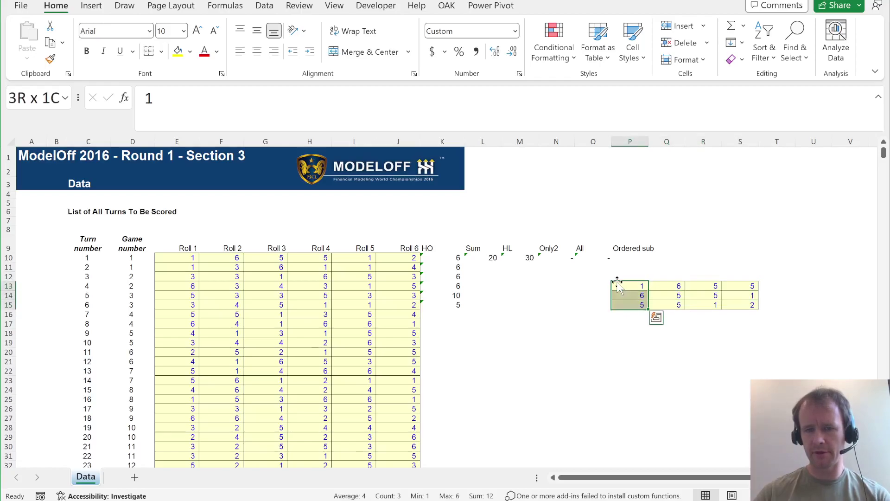
{"action": "key", "text": "Right"}
{"action": "key", "text": "shift+Down"}
{"action": "key", "text": "shift+Down"}
{"action": "key", "text": "Right"}
{"action": "key", "text": "shift+Down"}
{"action": "key", "text": "shift+Down"}
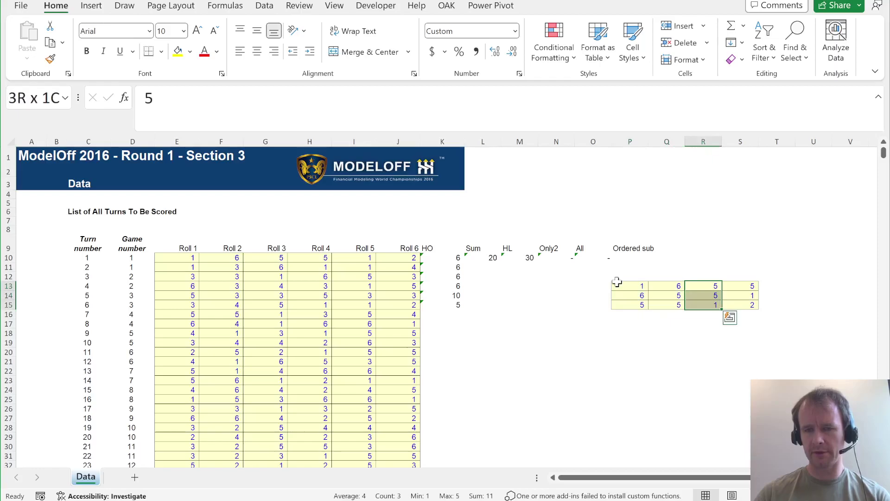
{"action": "key", "text": "Right"}
{"action": "key", "text": "shift+Down"}
{"action": "key", "text": "shift+Down"}
Clear the scratch range P12:S15 and go back to cell P10 under Ordered sub
{"action": "left_click", "coordinate": [617, 282]}
{"action": "left_click", "coordinate": [617, 278]}
{"action": "key", "text": "shift+Down"}
{"action": "key", "text": "shift+Right"}
{"action": "key", "text": "shift+Down"}
{"action": "key", "text": "shift+Right"}
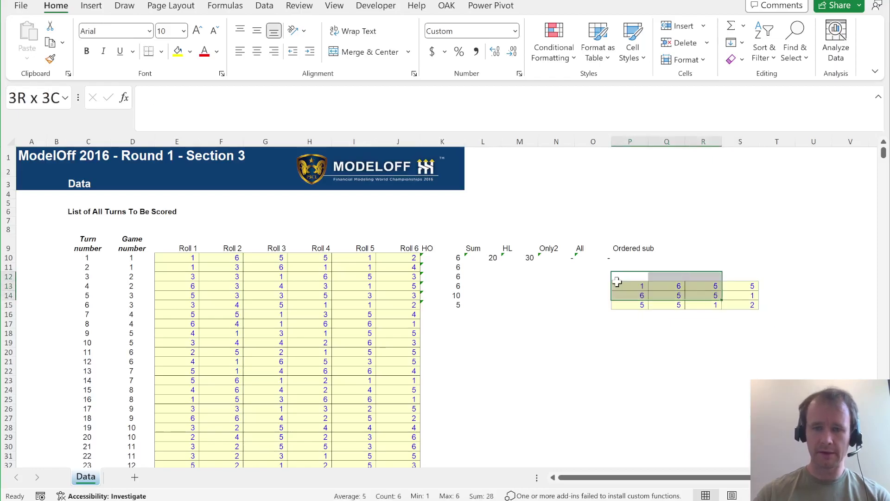
{"action": "key", "text": "shift+Down"}
{"action": "key", "text": "shift+Right"}
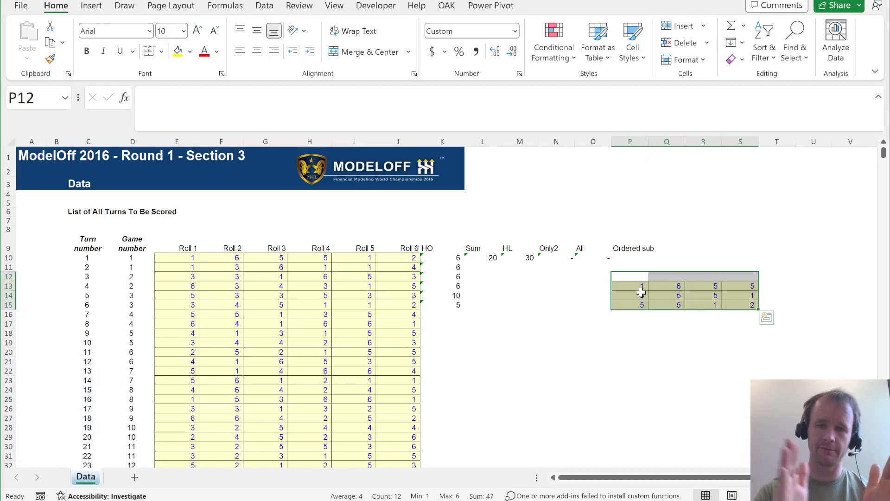
{"action": "key", "text": "Delete"}
{"action": "key", "text": "Left"}
{"action": "key", "text": "Up"}
{"action": "key", "text": "Up"}
{"action": "key", "text": "Right"}
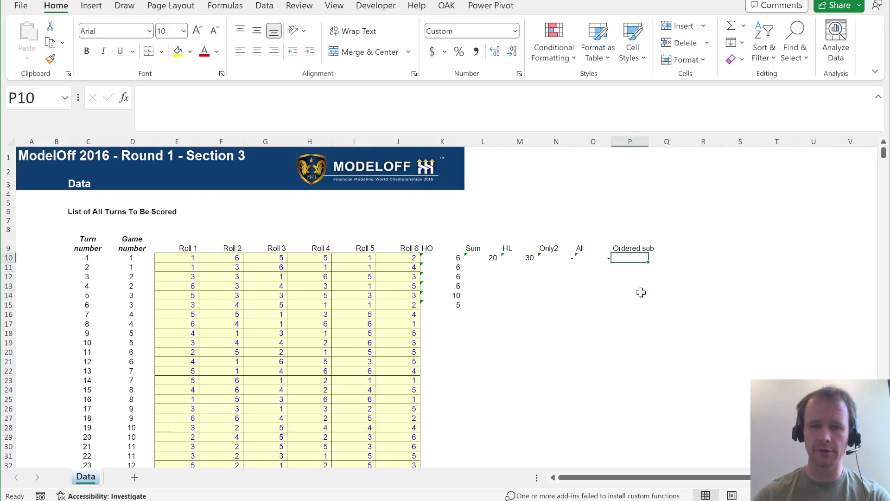
Start an INDEX formula in P10 using turn 1's rolls E10:J10 as the array
{"action": "type", "text": "="}
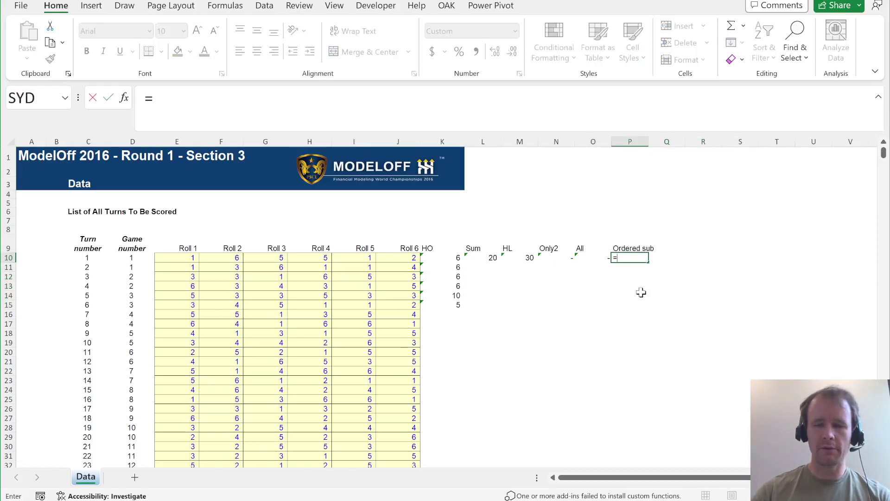
{"action": "type", "text": "INDEX("}
{"action": "key", "text": "Left"}
{"action": "key", "text": "Left"}
{"action": "key", "text": "Left"}
{"action": "key", "text": "Left"}
{"action": "key", "text": "Left"}
{"action": "key", "text": "Left"}
{"action": "key", "text": "shift+Left"}
{"action": "key", "text": "shift+Left"}
{"action": "key", "text": "shift+Left"}
{"action": "key", "text": "shift+Left"}
{"action": "key", "text": "shift+Left"}
{"action": "type", "text": ","}
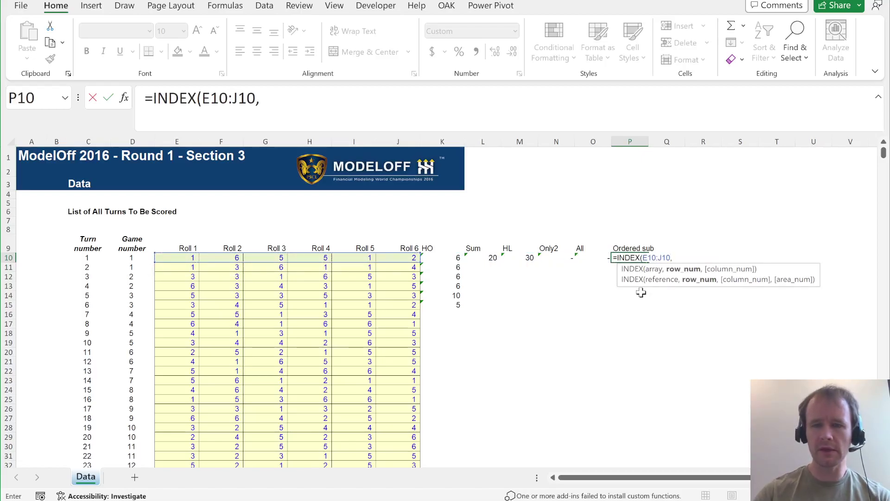
Complete the P10 INDEX formula with SEQUENCE(,4)+SEQUENCE(3,,0) to spill the three ordered four-roll subsets
{"action": "type", "text": "s"}
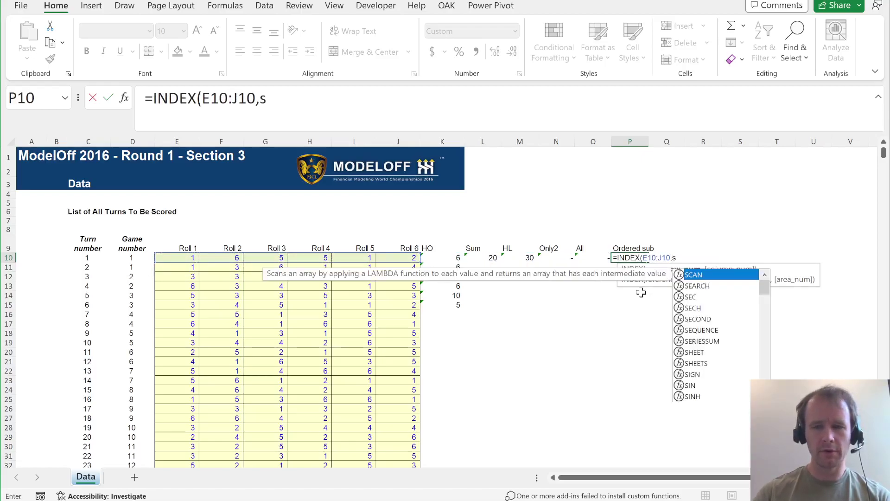
{"action": "type", "text": "eq"}
{"action": "key", "text": "Tab"}
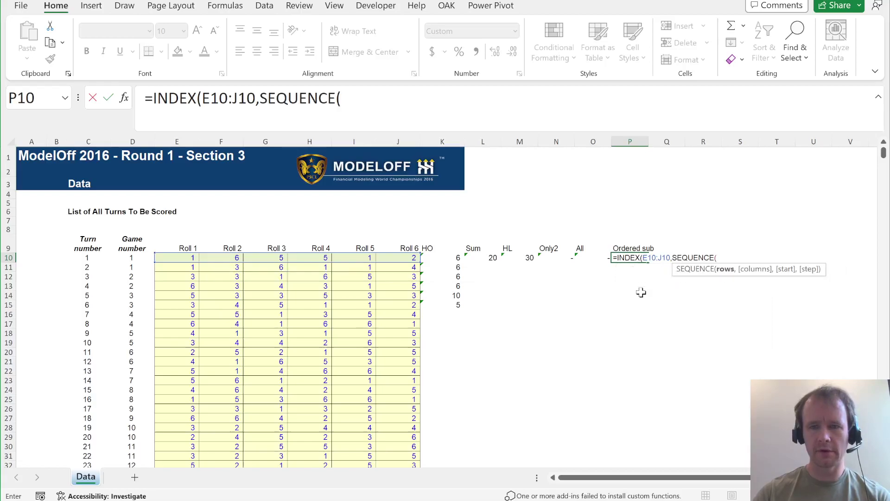
{"action": "type", "text": ",4)"}
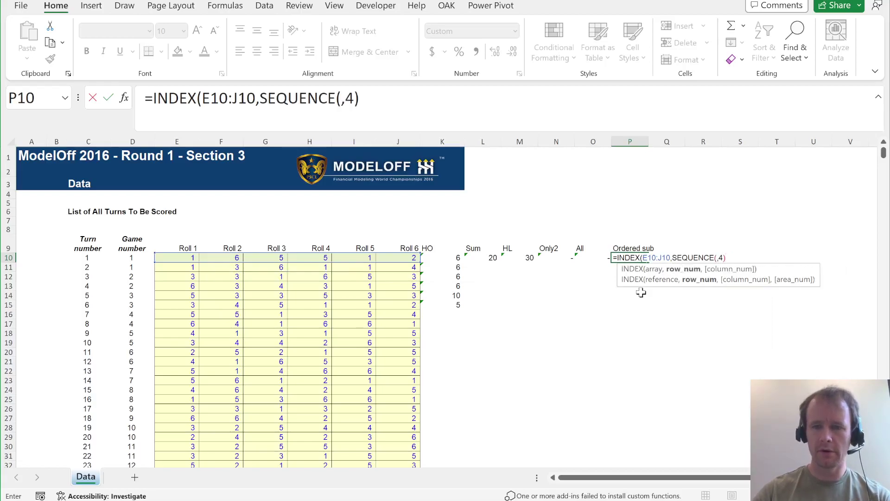
{"action": "type", "text": "+seq"}
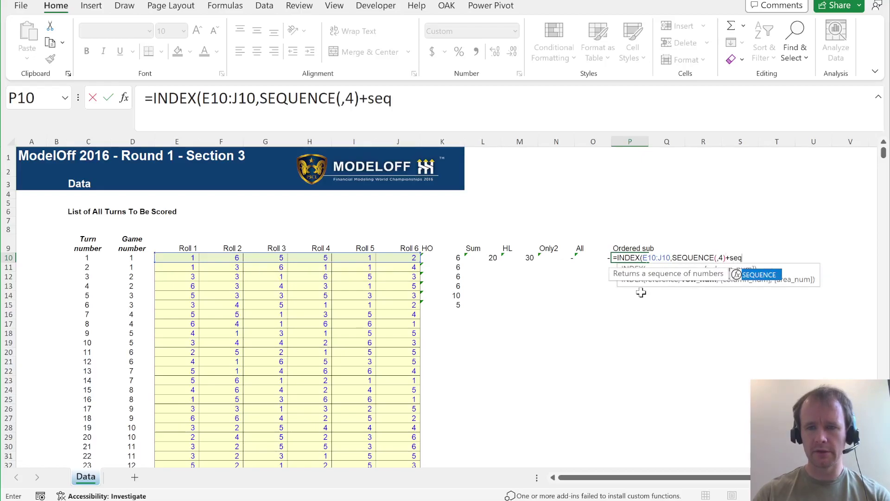
{"action": "key", "text": "Tab"}
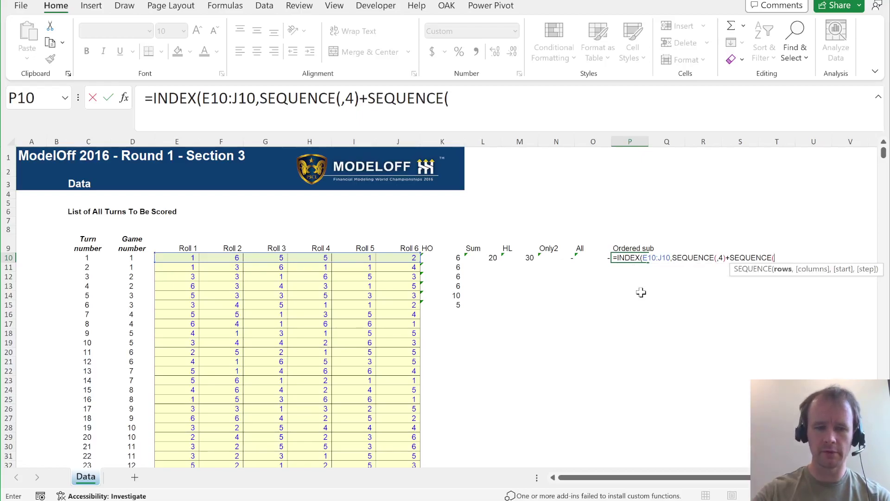
{"action": "type", "text": ",,0)"}
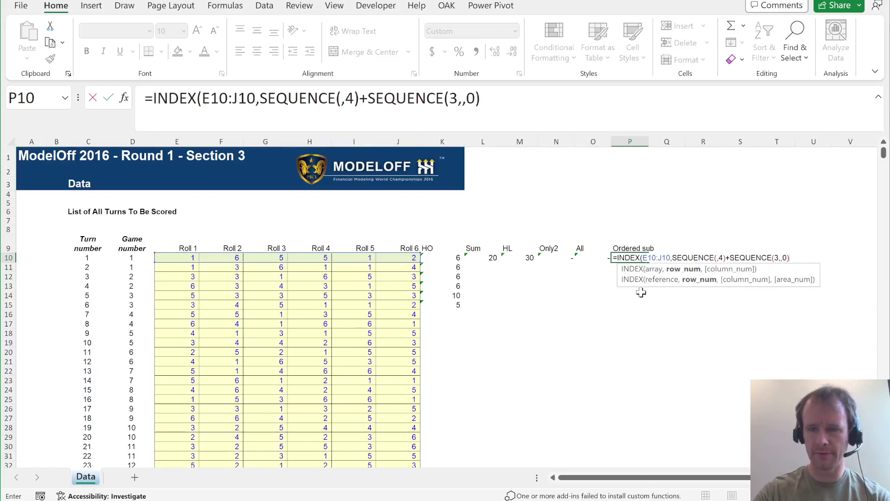
{"action": "type", "text": ")"}
{"action": "key", "text": "Return"}
{"action": "key", "text": "Up"}
{"action": "key", "text": "ctrl+shift+Right"}
{"action": "key", "text": "ctrl+shift+Down"}
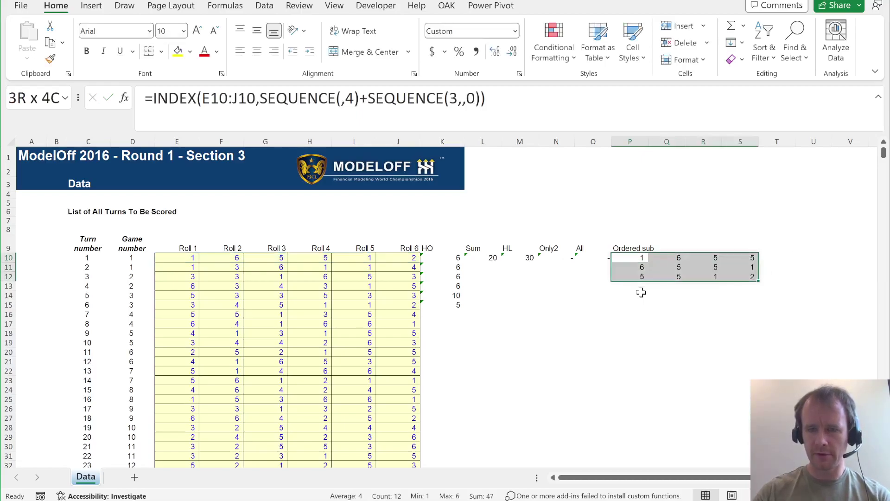
{"action": "key", "text": "shift+BackSpace"}
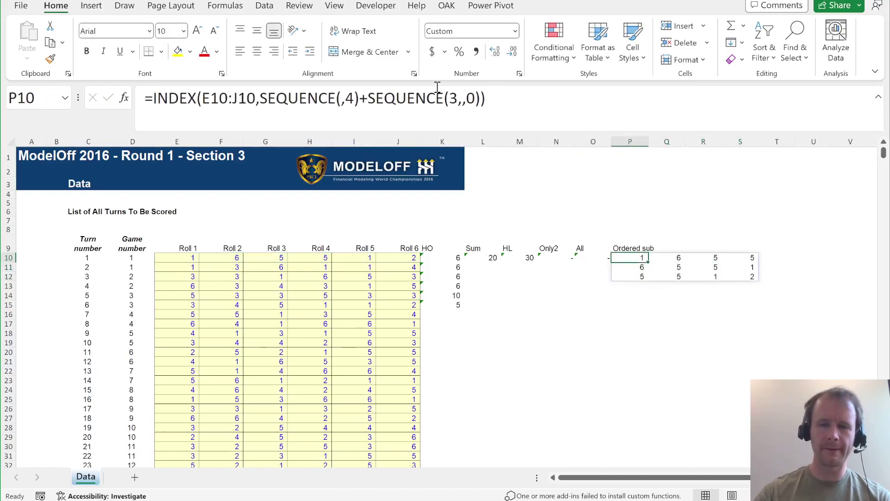
Examine the SEQUENCE arguments in P10 and the spilled subset grid P10:S12
{"action": "left_click", "coordinate": [356, 101]}
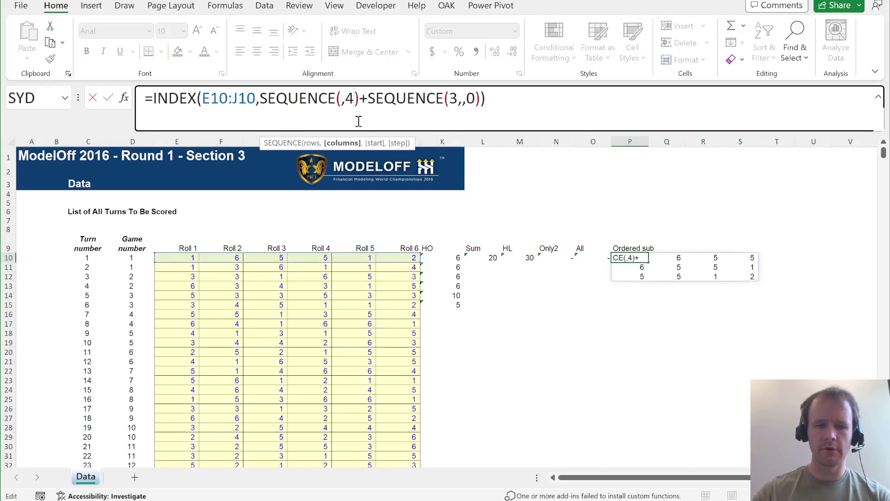
{"action": "key", "text": "Escape"}
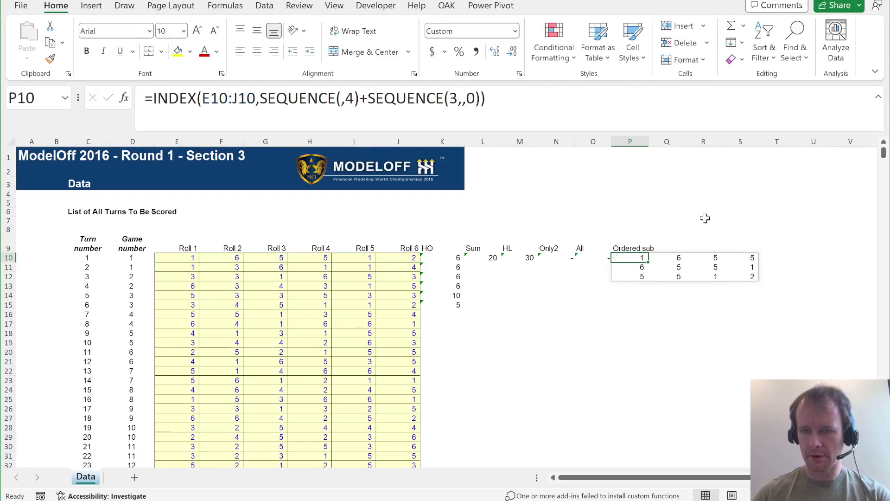
{"action": "key", "text": "shift+Right"}
{"action": "key", "text": "shift+Right"}
{"action": "key", "text": "shift+Right"}
{"action": "key", "text": "shift+Down"}
{"action": "key", "text": "shift+Down"}
{"action": "key", "text": "Left"}
{"action": "key", "text": "shift+Right"}
{"action": "key", "text": "shift+Right"}
{"action": "key", "text": "shift+Right"}
{"action": "key", "text": "shift+Down"}
{"action": "key", "text": "shift+Down"}
{"action": "key", "text": "shift+Left"}
{"action": "key", "text": "Left"}
{"action": "key", "text": "Right"}
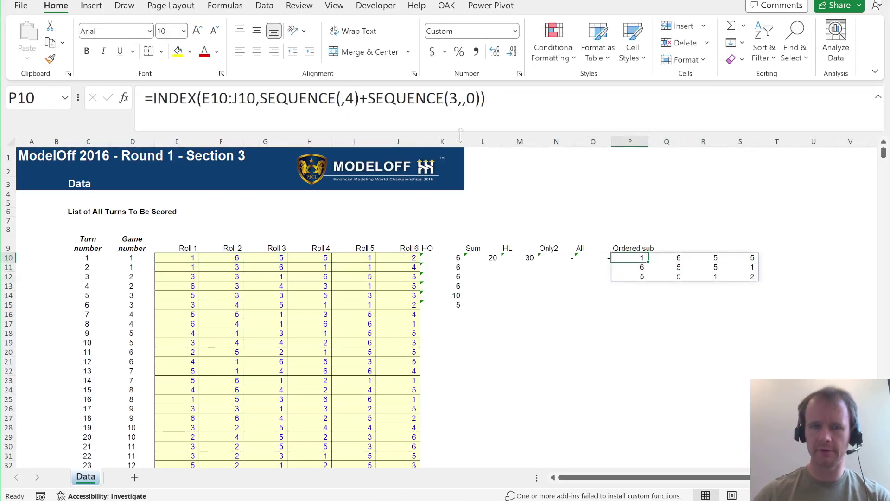
Change the first SEQUENCE in P10 to SEQUENCE(,3,2) to return the last three rolls of each subset
{"action": "left_click", "coordinate": [354, 99]}
{"action": "key", "text": "BackSpace"}
{"action": "type", "text": "3,"}
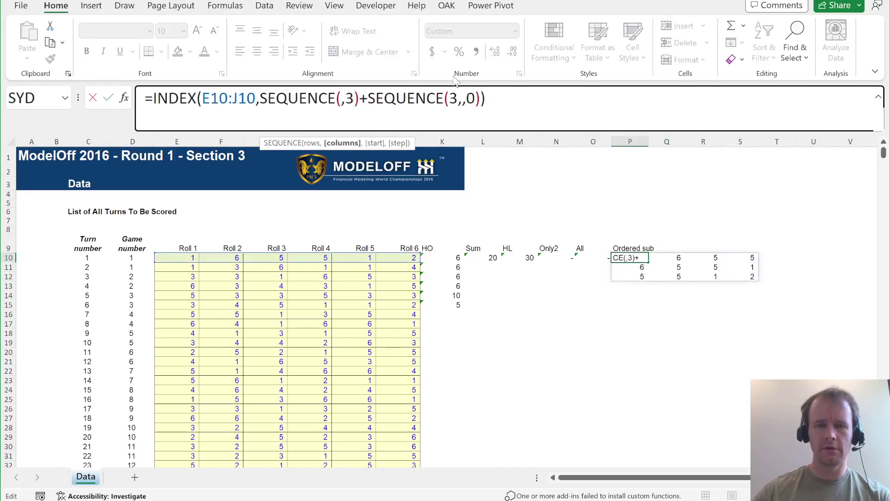
{"action": "type", "text": "2"}
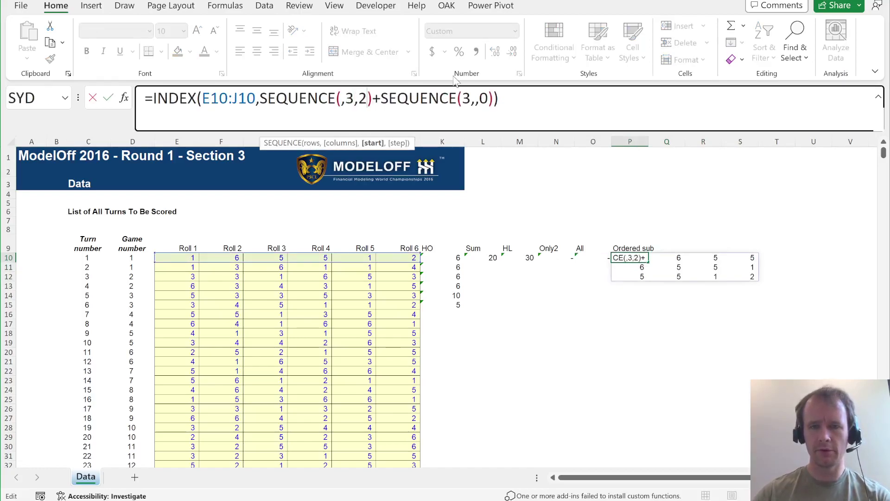
{"action": "key", "text": "Return"}
Subtract a copy of the INDEX expression in P10 using SEQUENCE(,3,1), giving differences between consecutive rolls
{"action": "key", "text": "Up"}
{"action": "left_click_drag", "start_coordinate": [156, 99], "coordinate": [346, 116]}
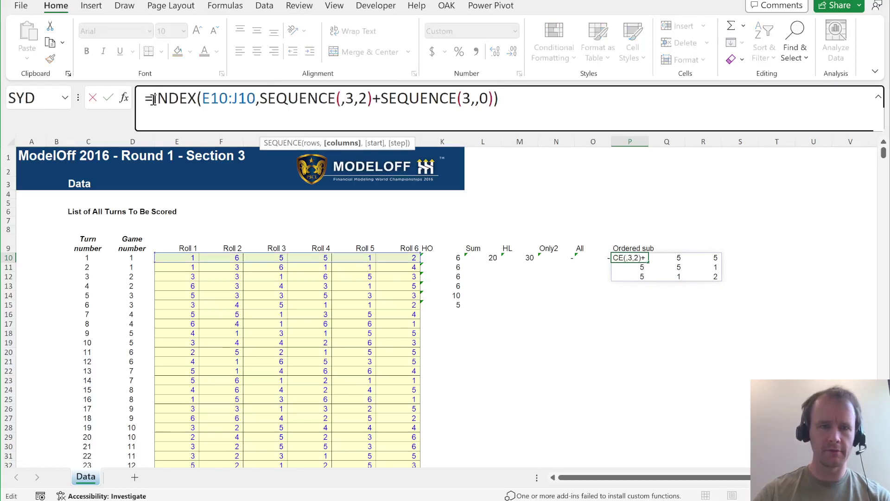
{"action": "key", "text": "shift+End"}
{"action": "key", "text": "ctrl+c"}
{"action": "key", "text": "End"}
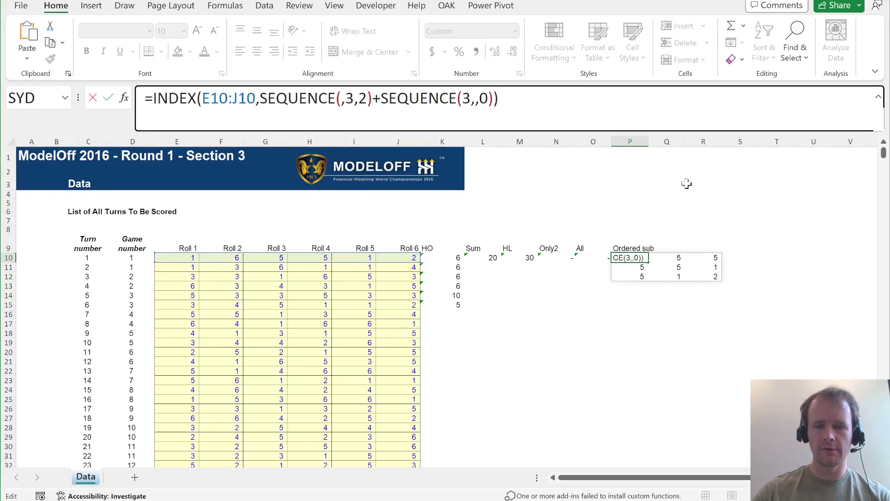
{"action": "type", "text": "-"}
{"action": "key", "text": "ctrl+v"}
{"action": "left_click", "coordinate": [718, 98]}
{"action": "key", "text": "BackSpace"}
{"action": "type", "text": "1"}
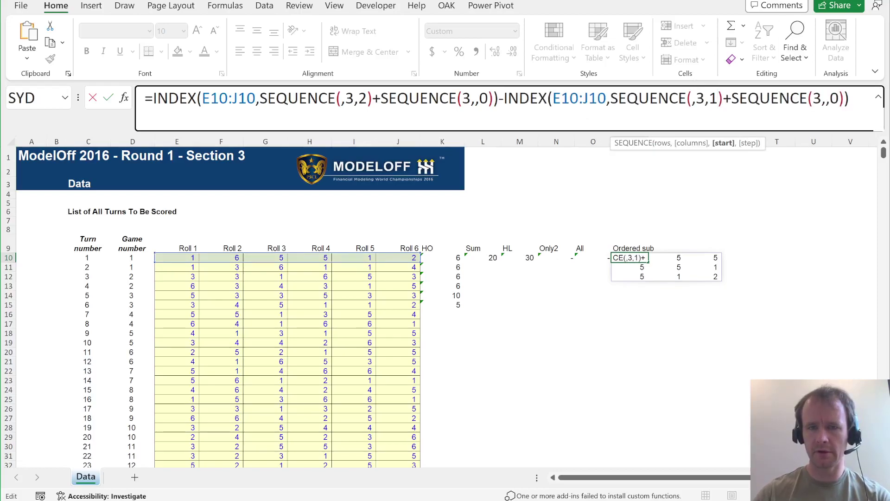
{"action": "key", "text": "Return"}
{"action": "left_click_drag", "start_coordinate": [630, 258], "coordinate": [710, 276]}
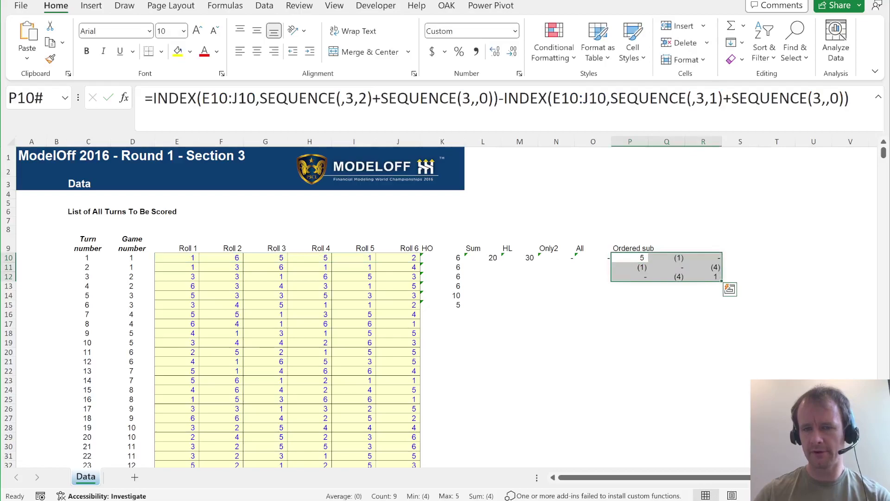
{"action": "left_click_drag", "start_coordinate": [630, 258], "coordinate": [703, 258]}
{"action": "left_click", "coordinate": [630, 267]}
{"action": "left_click", "coordinate": [630, 277]}
{"action": "left_click", "coordinate": [631, 267]}
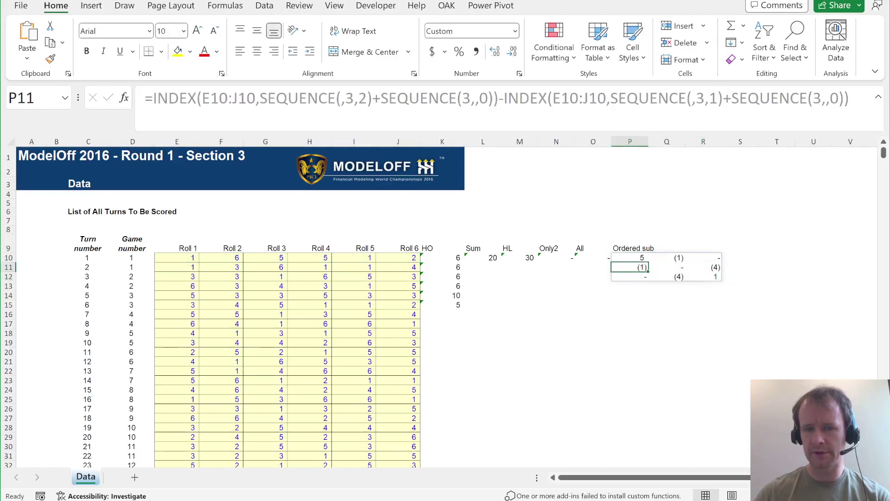
Wrap the P10 difference expression in BYROW and add a LAMBDA with parameter x
{"action": "left_click", "coordinate": [630, 258]}
{"action": "left_click", "coordinate": [153, 93]}
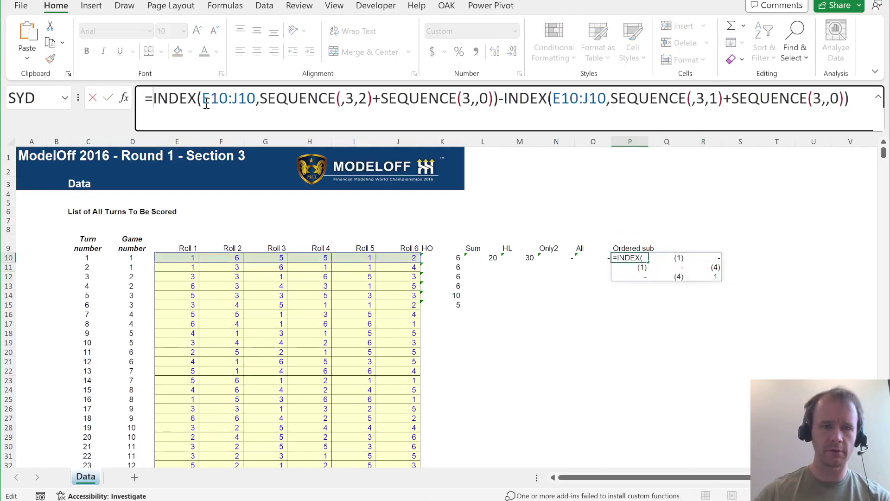
{"action": "type", "text": "byro"}
{"action": "key", "text": "Tab"}
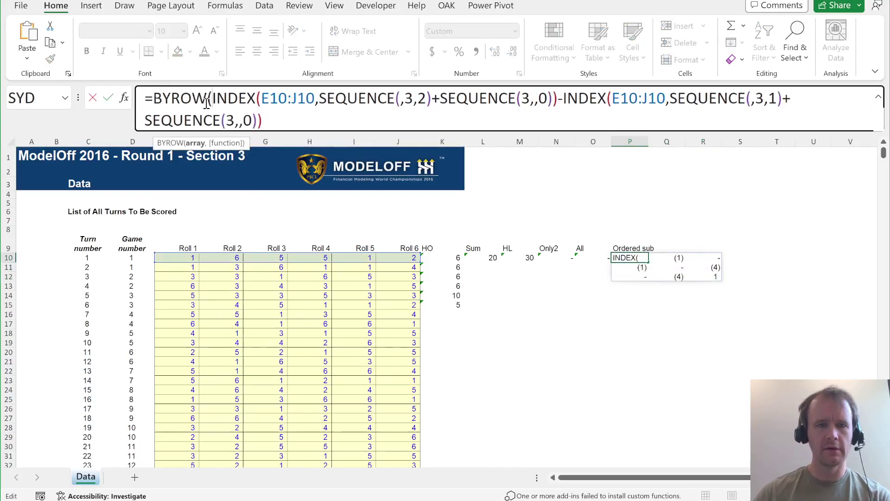
{"action": "type", "text": ",lambd"}
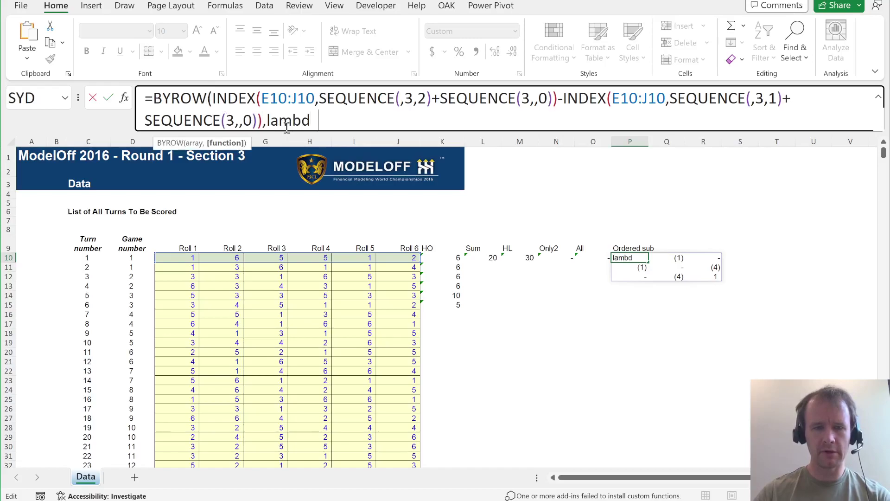
{"action": "type", "text": "a(x,"}
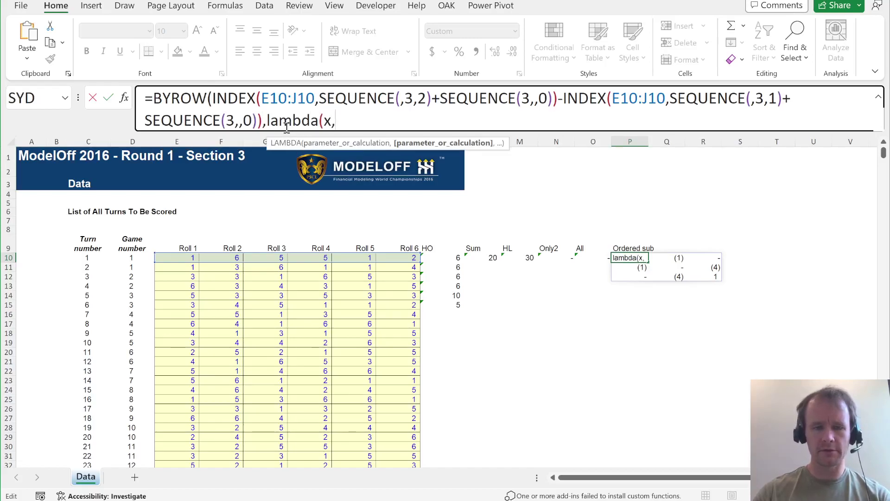
Complete the LAMBDA in P10 with AND(x=INDEX(x,1)) to test whether each row's differences are all equal
{"action": "type", "text": "and"}
{"action": "key", "text": "Tab"}
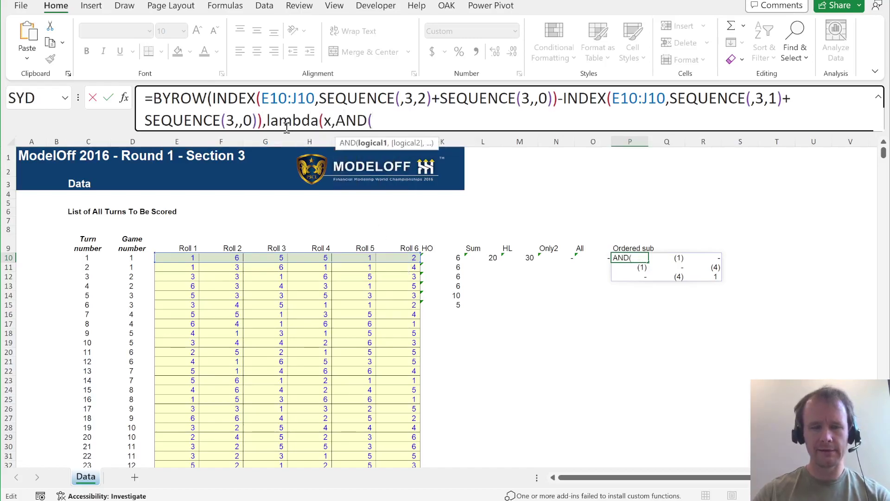
{"action": "type", "text": "x=inde"}
{"action": "key", "text": "Tab"}
{"action": "type", "text": "x"}
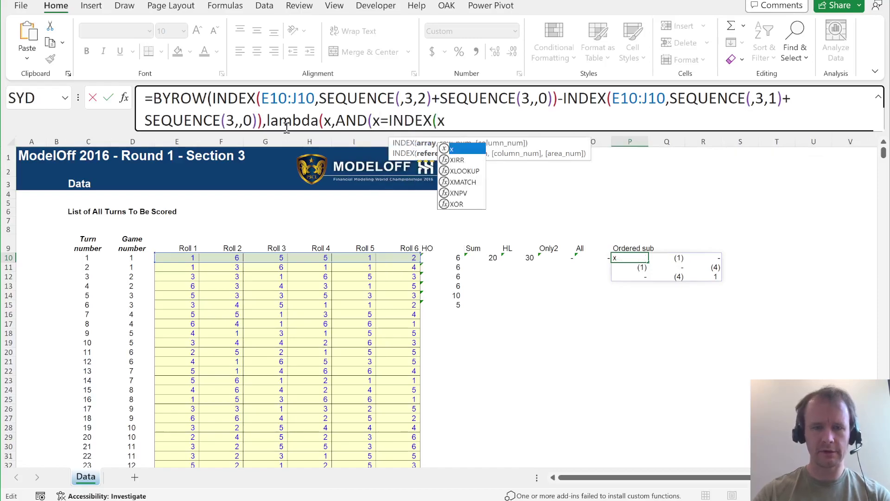
{"action": "type", "text": ",1))"}
{"action": "type", "text": "))"}
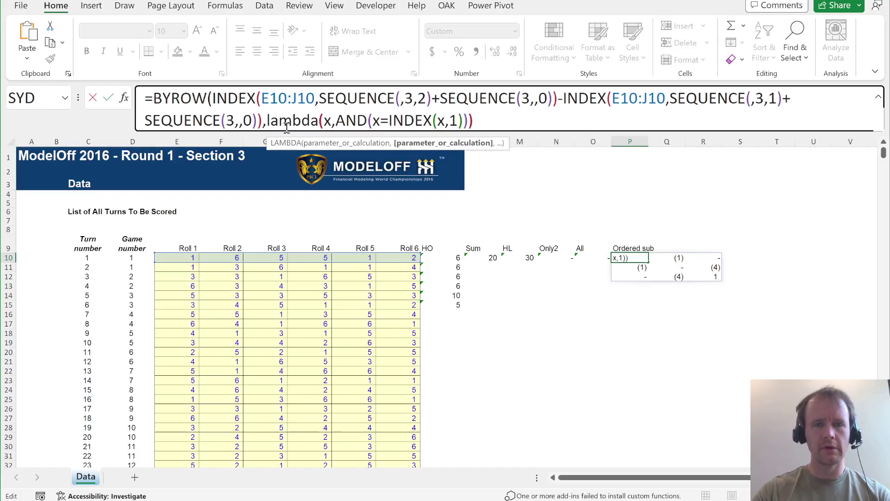
{"action": "key", "text": "Return"}
{"action": "key", "text": "Up"}
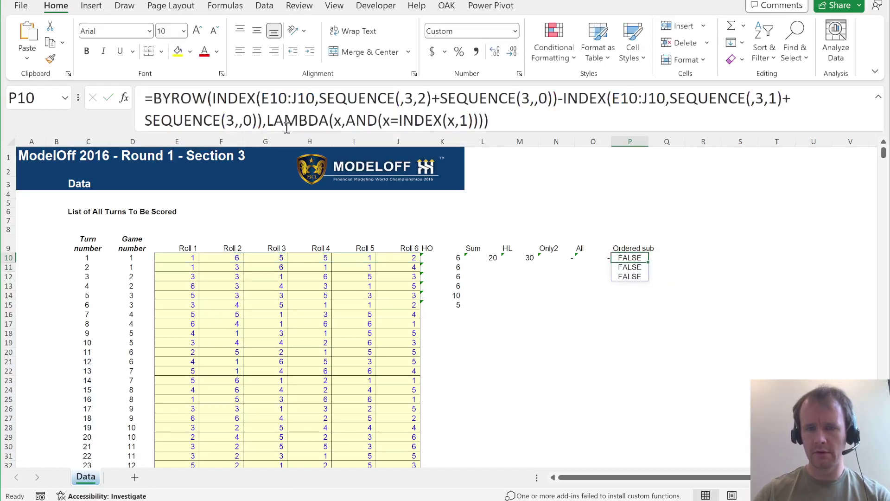
Wrap the BYROW expression in P10 in OR so the subset tests give a single result
{"action": "left_click", "coordinate": [153, 97]}
{"action": "type", "text": "or("}
{"action": "left_click", "coordinate": [503, 125]}
{"action": "type", "text": ")"}
{"action": "key", "text": "Return"}
{"action": "key", "text": "Up"}
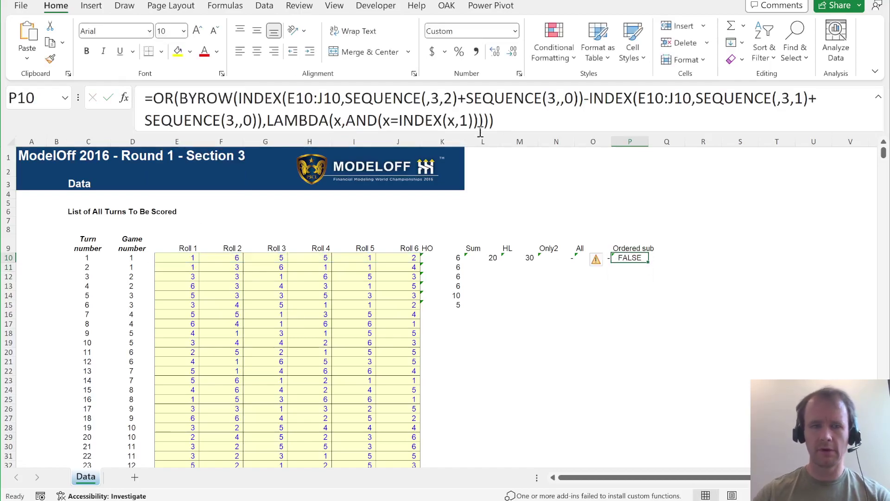
Enclose the OR test in P10 in an IF that returns 50 when true and 0 otherwise
{"action": "left_click", "coordinate": [148, 101]}
{"action": "type", "text": "if("}
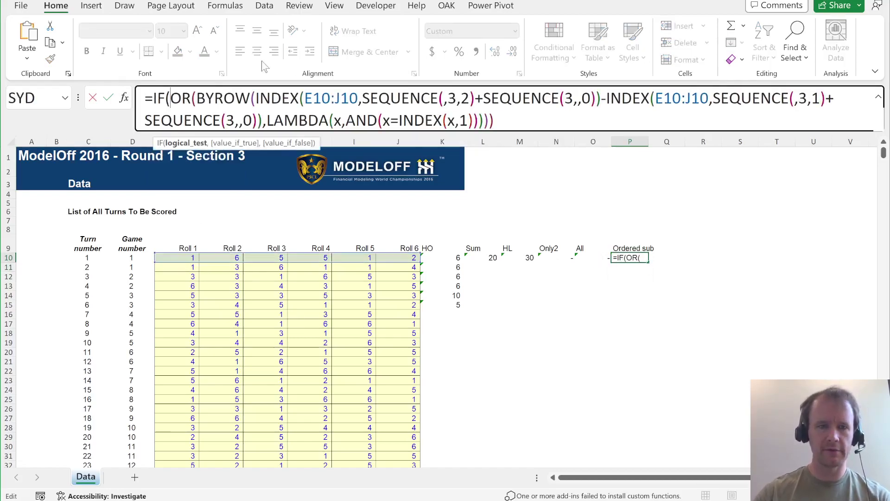
{"action": "left_click", "coordinate": [504, 119]}
{"action": "type", "text": "),"}
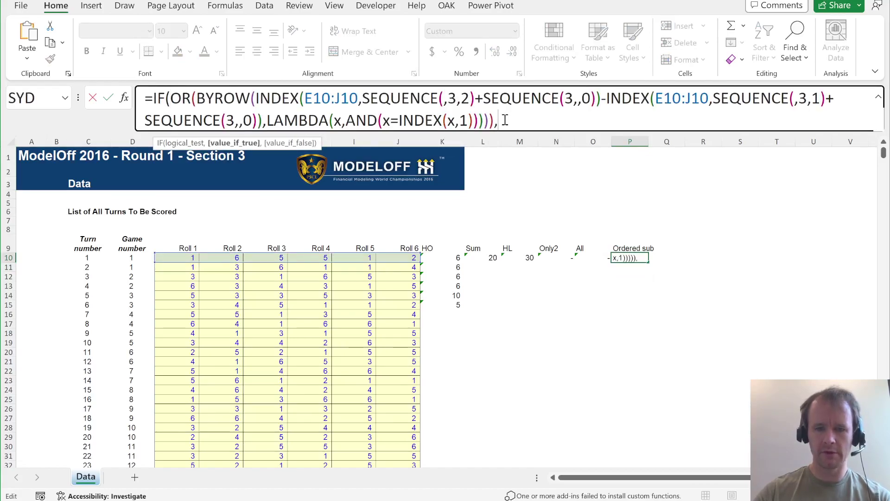
{"action": "type", "text": "50,0)"}
{"action": "key", "text": "Return"}
{"action": "key", "text": "Up"}
Fill the row 10 scoring formulas in columns K to P down to row 15
{"action": "key", "text": "Left"}
{"action": "key", "text": "Left"}
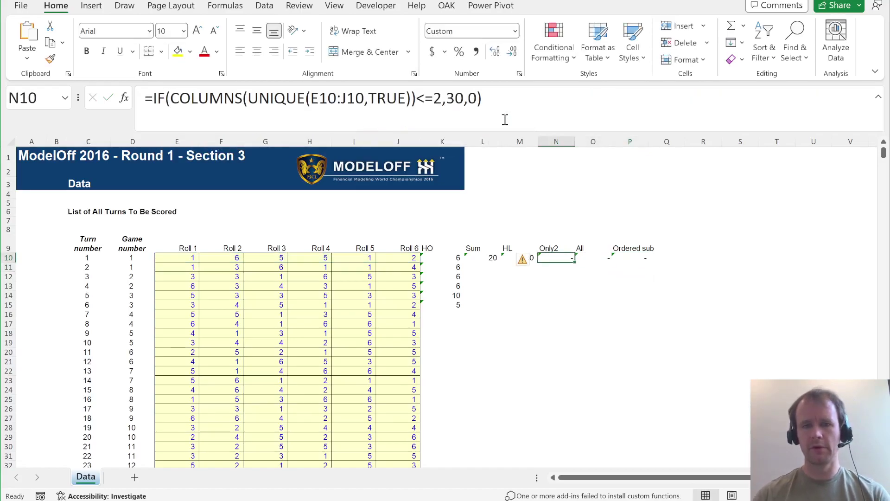
{"action": "key", "text": "Left"}
{"action": "key", "text": "Left"}
{"action": "key", "text": "Left"}
{"action": "key", "text": "ctrl+shift+Right"}
{"action": "key", "text": "ctrl+shift+Down"}
{"action": "key", "text": "ctrl+d"}
Fill the scoring formulas in columns K to P from row 15 down to the last data row
{"action": "key", "text": "Left"}
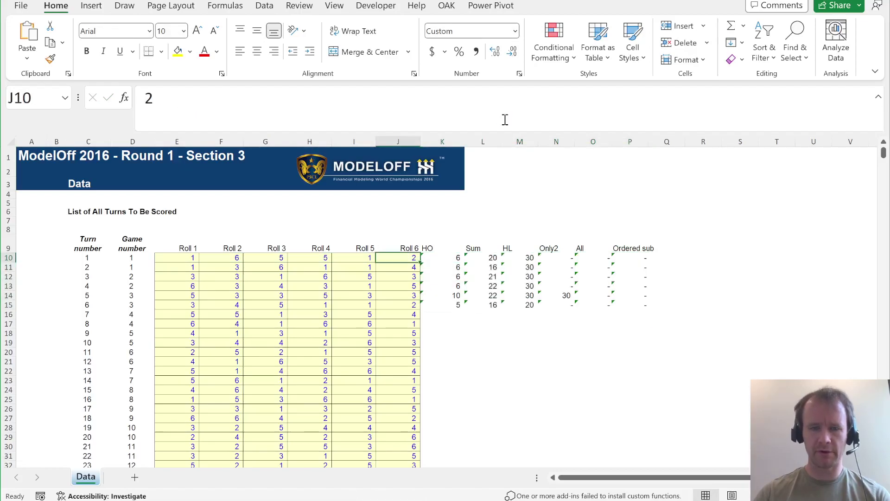
{"action": "key", "text": "ctrl+Down"}
{"action": "key", "text": "Right"}
{"action": "key", "text": "ctrl+shift+Up"}
{"action": "key", "text": "shift+Right"}
{"action": "key", "text": "shift+Right"}
{"action": "key", "text": "shift+Right"}
{"action": "key", "text": "shift+Right"}
{"action": "key", "text": "shift+Right"}
{"action": "key", "text": "ctrl+d"}
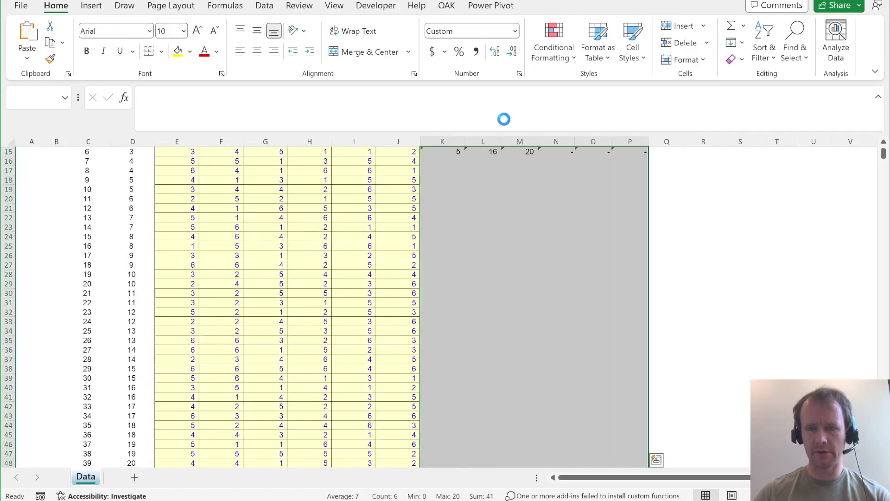
Add filters to the whole turns table, from the Turn number header in C9 through the Ordered sub column
{"action": "key", "text": "ctrl+Up"}
{"action": "key", "text": "Left"}
{"action": "key", "text": "ctrl+Left"}
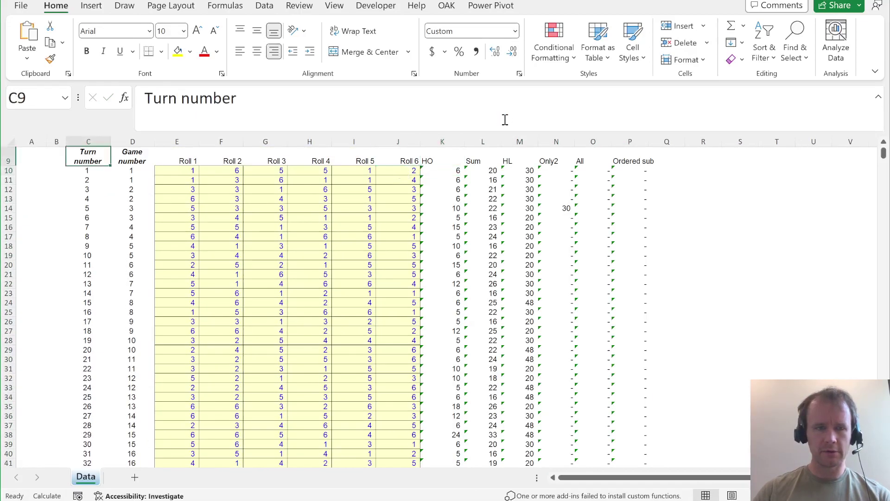
{"action": "key", "text": "ctrl+shift+Right"}
{"action": "key", "text": "ctrl+shift+Down"}
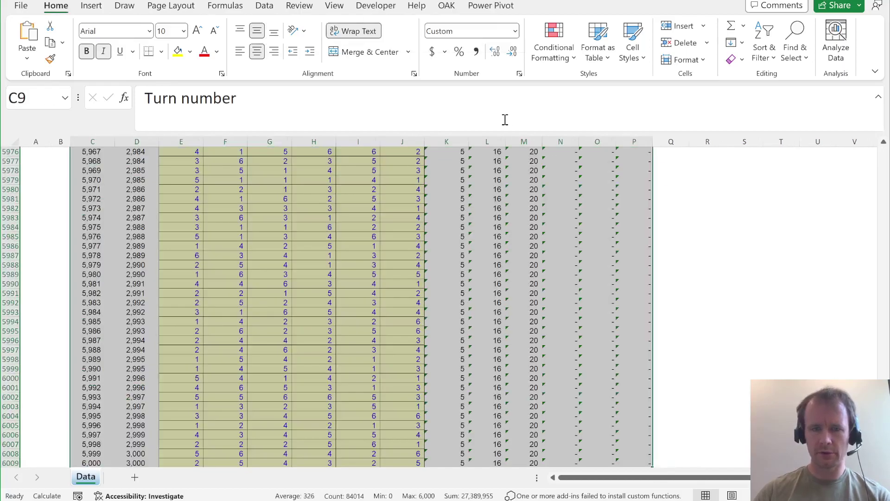
{"action": "key", "text": "ctrl+shift+l"}
Filter the Ordered sub column to show only turns scoring 50
{"action": "key", "text": "alt+Down"}
{"action": "key", "text": "Down"}
{"action": "key", "text": "Up"}
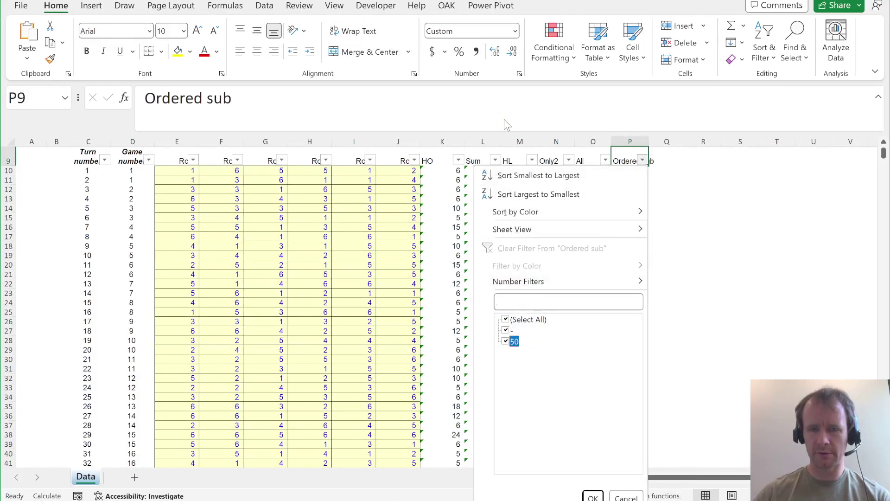
{"action": "key", "text": "space"}
{"action": "key", "text": "Return"}
Examine the rolls of the first filtered turn, turn 36, to check its ordered subset score
{"action": "key", "text": "Down"}
{"action": "key", "text": "Left"}
{"action": "key", "text": "Left"}
{"action": "key", "text": "Left"}
{"action": "key", "text": "Left"}
{"action": "key", "text": "Left"}
{"action": "key", "text": "Left"}
{"action": "key", "text": "Left"}
{"action": "key", "text": "Left"}
{"action": "key", "text": "Left"}
{"action": "key", "text": "Left"}
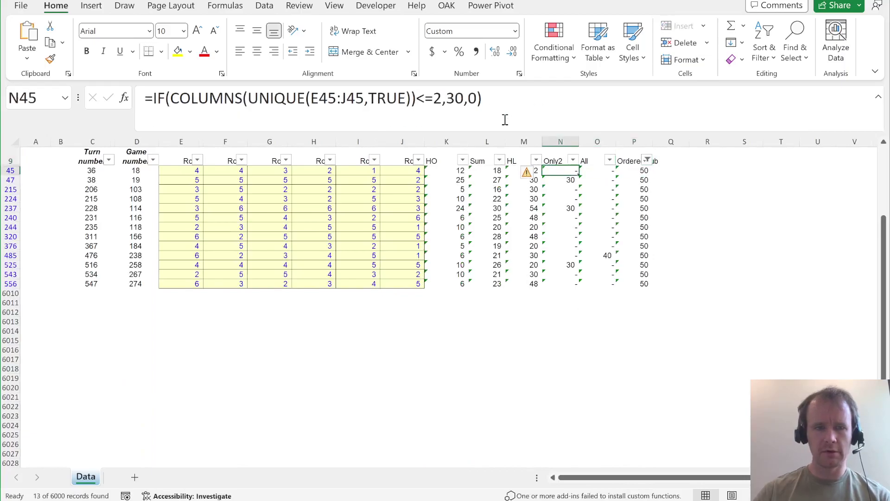
{"action": "key", "text": "Right"}
{"action": "key", "text": "Right"}
{"action": "key", "text": "Right"}
Examine the six rolls and scores of turn 38 in row 47 for repeated values counted as an ordered subset
{"action": "key", "text": "Down"}
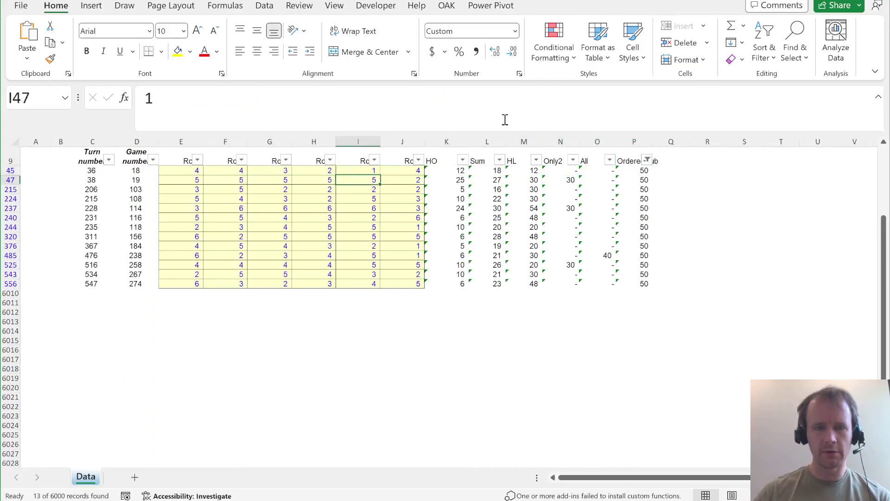
{"action": "key", "text": "Left"}
{"action": "key", "text": "Left"}
{"action": "key", "text": "Left"}
{"action": "key", "text": "Left"}
{"action": "key", "text": "Right"}
{"action": "key", "text": "Right"}
{"action": "key", "text": "Left"}
{"action": "key", "text": "shift+space"}
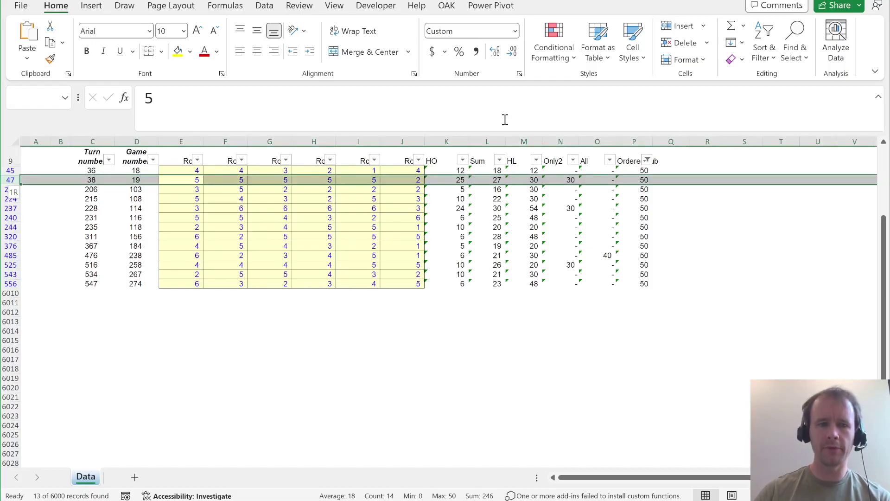
{"action": "key", "text": "shift+BackSpace"}
{"action": "key", "text": "Right"}
{"action": "key", "text": "Right"}
{"action": "key", "text": "ctrl+shift+Left"}
{"action": "key", "text": "Left"}
{"action": "key", "text": "Left"}
{"action": "key", "text": "ctrl+Right"}
{"action": "key", "text": "ctrl+Right"}
{"action": "key", "text": "ctrl+Left"}
{"action": "key", "text": "ctrl+Left"}
{"action": "key", "text": "ctrl+Right"}
Clear the filter from the Ordered sub column
{"action": "key", "text": "ctrl+Up"}
{"action": "key", "text": "alt+Down"}
{"action": "key", "text": "c"}
Add INDEX(x,1)<>0 as a second condition inside the AND in P10 and fill the formula down column P
{"action": "key", "text": "Down"}
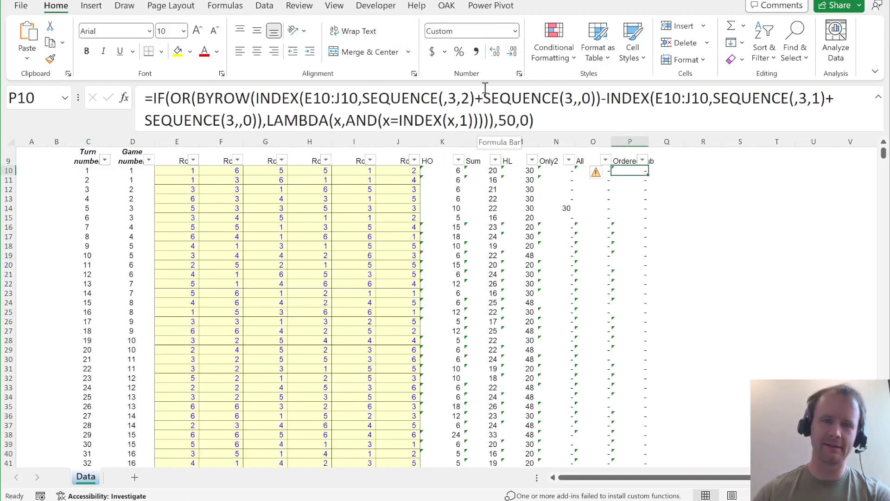
{"action": "left_click", "coordinate": [478, 123]}
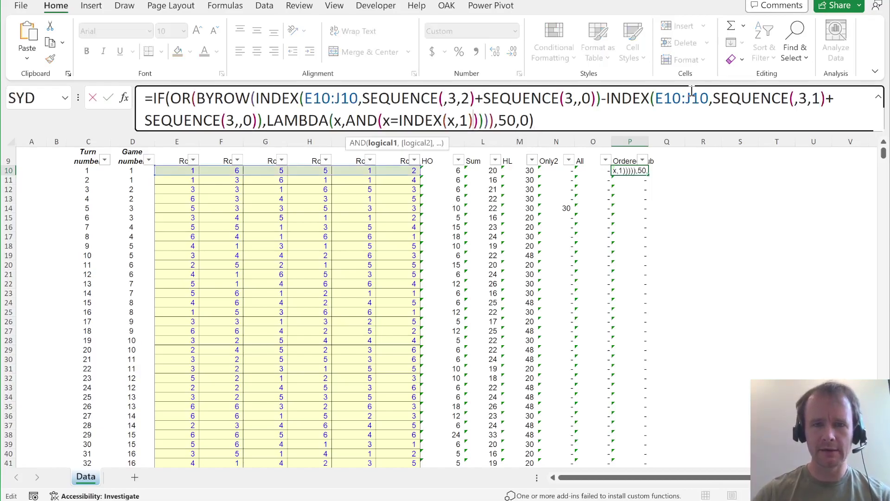
{"action": "type", "text": ",inde"}
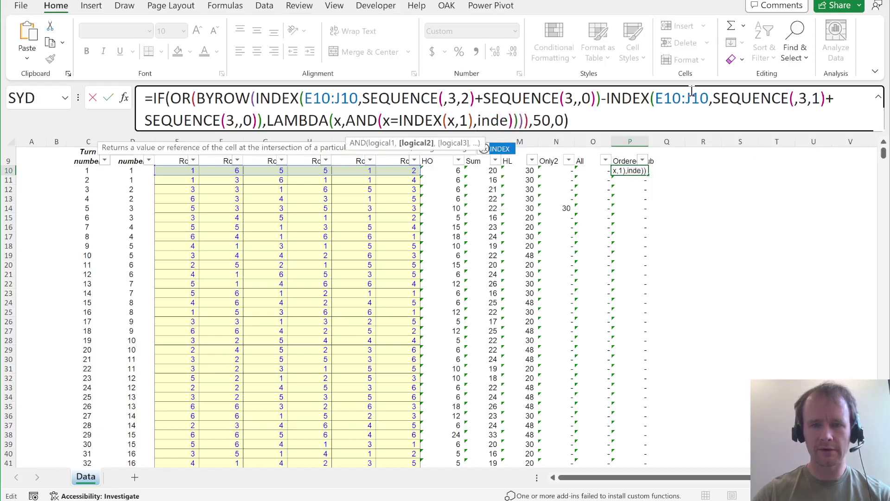
{"action": "key", "text": "Tab"}
{"action": "type", "text": "x,1)<>"}
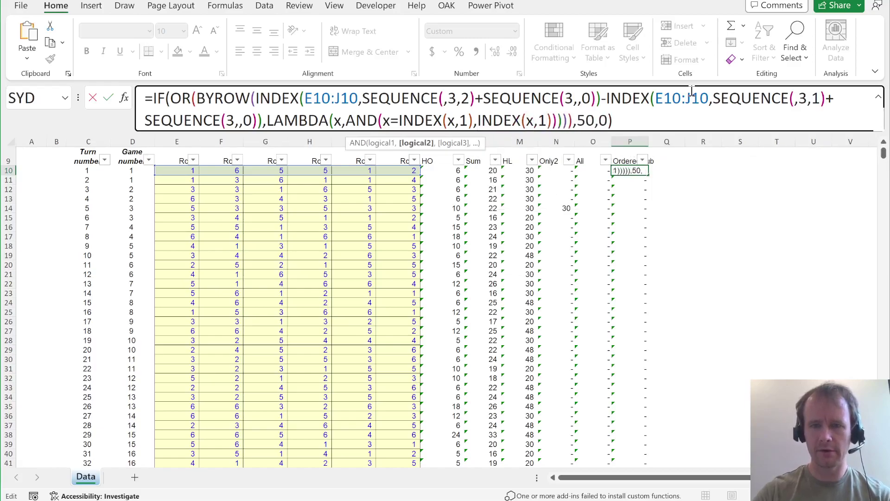
{"action": "type", "text": "0"}
{"action": "key", "text": "Return"}
{"action": "key", "text": "Up"}
{"action": "key", "text": "ctrl+shift+Down"}
{"action": "key", "text": "ctrl+d"}
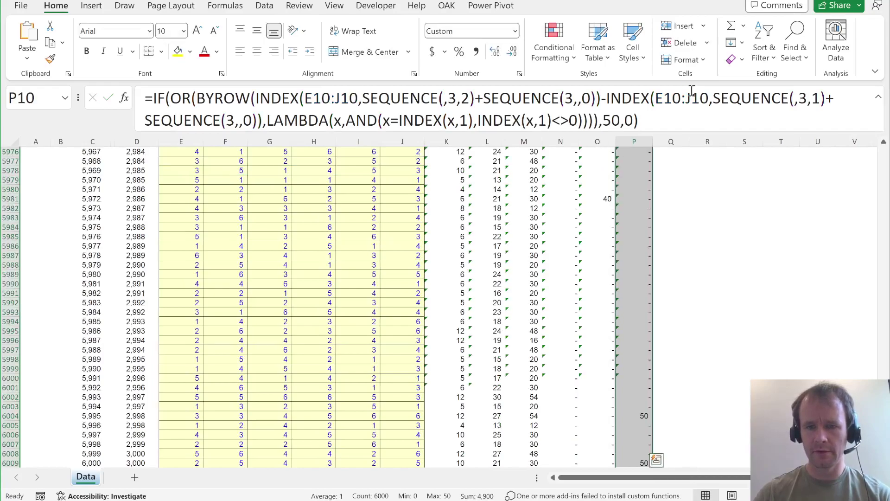
Filter the Ordered sub column to the turns scoring 50 to check the revised formula
{"action": "key", "text": "ctrl+Up"}
{"action": "key", "text": "alt+Down"}
{"action": "key", "text": "Tab"}
{"action": "key", "text": "Down"}
{"action": "key", "text": "space"}
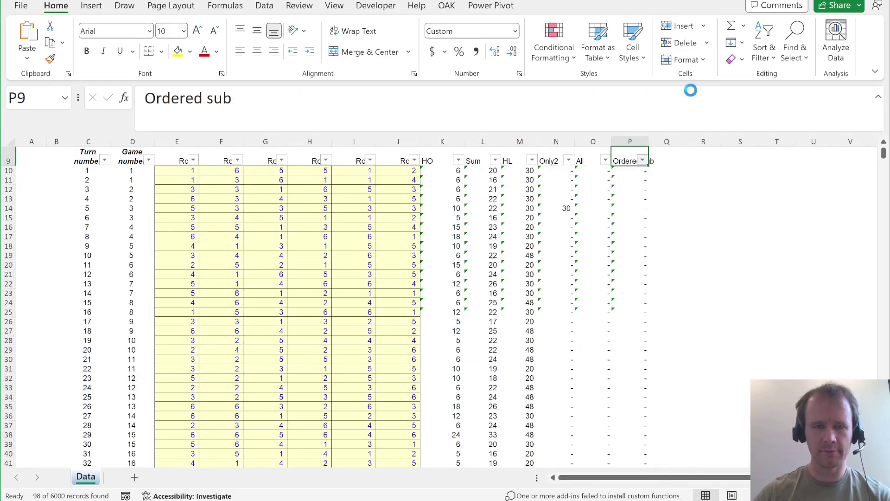
{"action": "key", "text": "Return"}
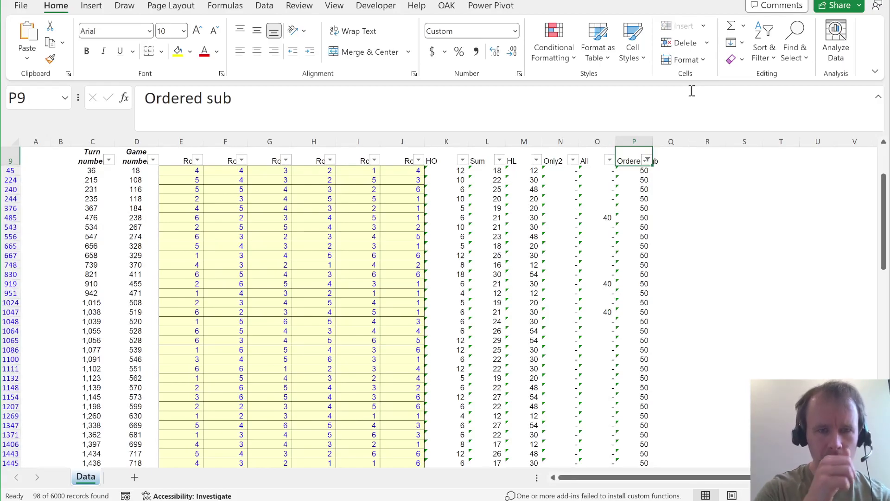
Examine the rolls of the first filtered turns and the Ordered sub formula in P45
{"action": "key", "text": "Down"}
{"action": "key", "text": "Left"}
{"action": "key", "text": "Left"}
{"action": "key", "text": "Left"}
{"action": "key", "text": "Left"}
{"action": "key", "text": "Left"}
{"action": "key", "text": "Left"}
{"action": "key", "text": "Left"}
{"action": "key", "text": "Left"}
{"action": "key", "text": "Left"}
{"action": "key", "text": "Left"}
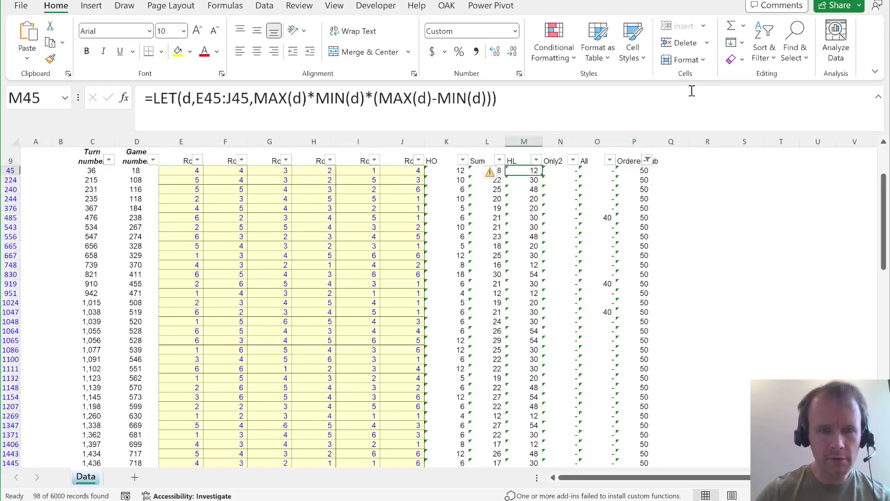
{"action": "key", "text": "ctrl+Right"}
{"action": "key", "text": "Down"}
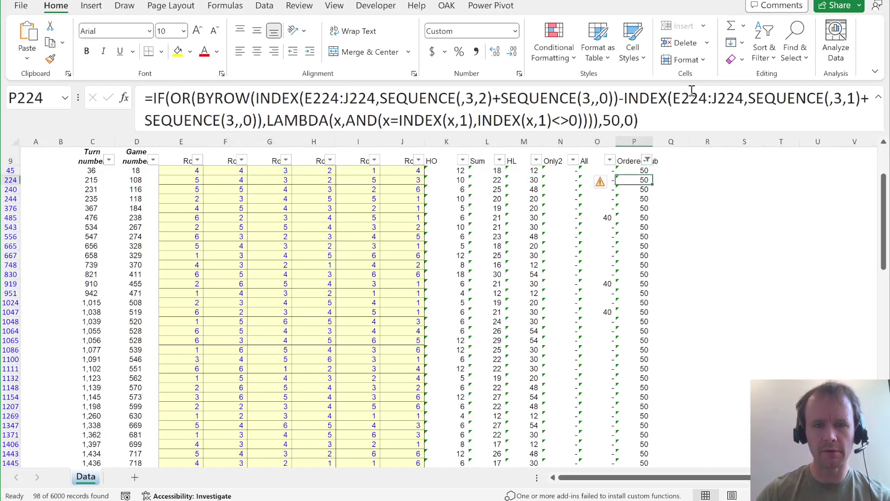
{"action": "key", "text": "Up"}
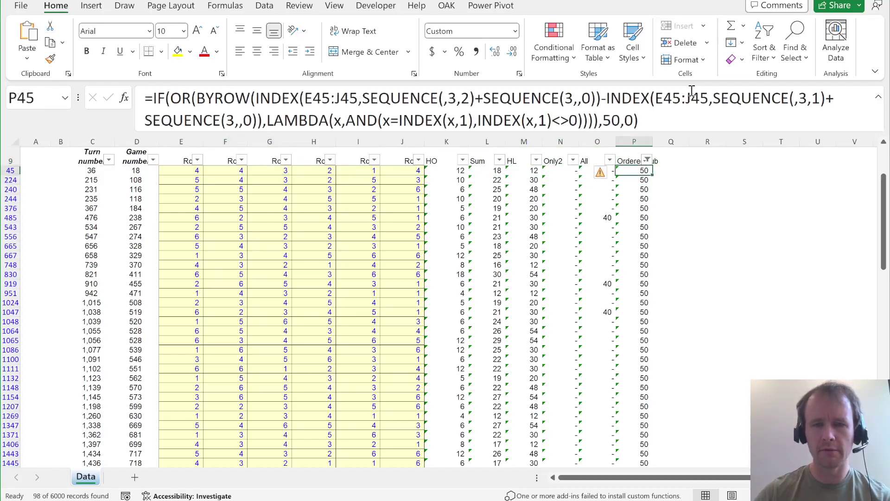
{"action": "left_click", "coordinate": [452, 121]}
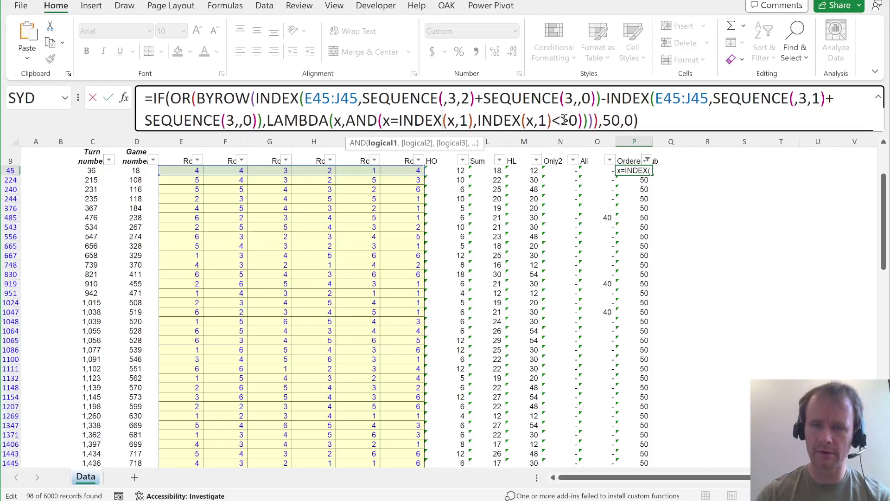
{"action": "type", "text": ">"}
{"action": "key", "text": "ctrl+Return"}
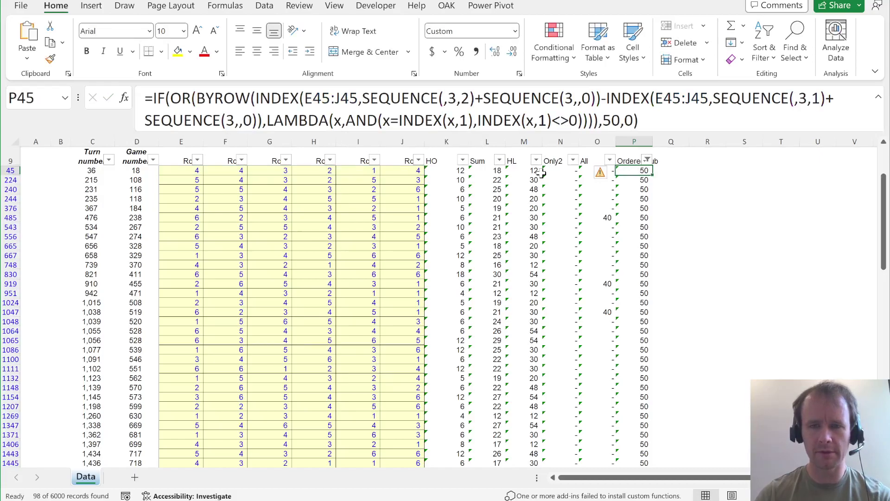
Clear the Ordered sub filter and undo the formula change that added the INDEX(x,1)<>0 condition
{"action": "key", "text": "ctrl+Up"}
{"action": "key", "text": "alt+Down"}
{"action": "key", "text": "c"}
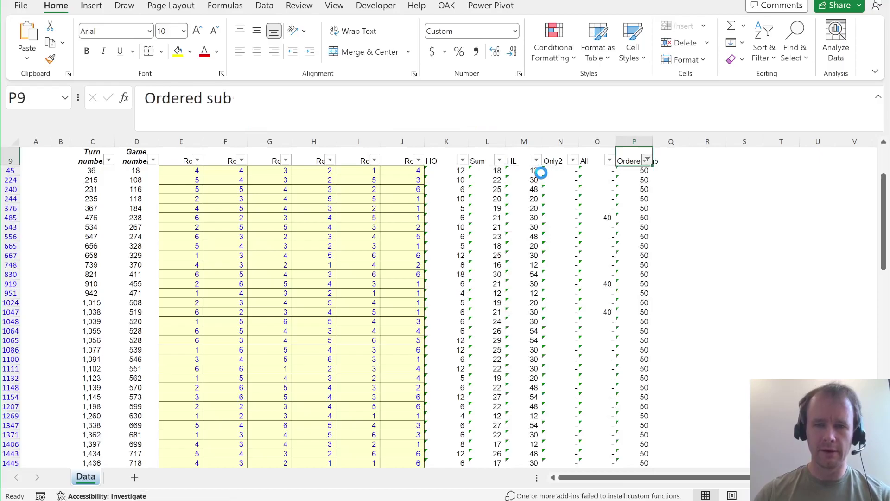
{"action": "key", "text": "Down"}
{"action": "key", "text": "Down"}
{"action": "key", "text": "Up"}
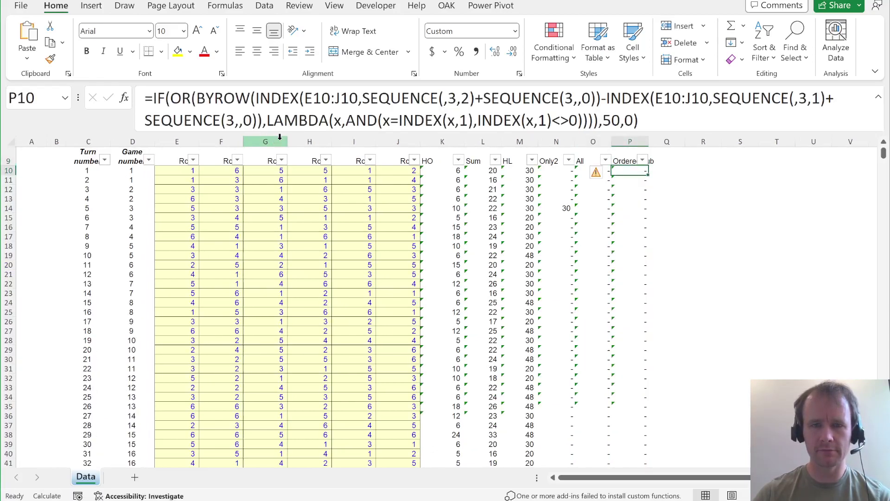
{"action": "key", "text": "ctrl+z"}
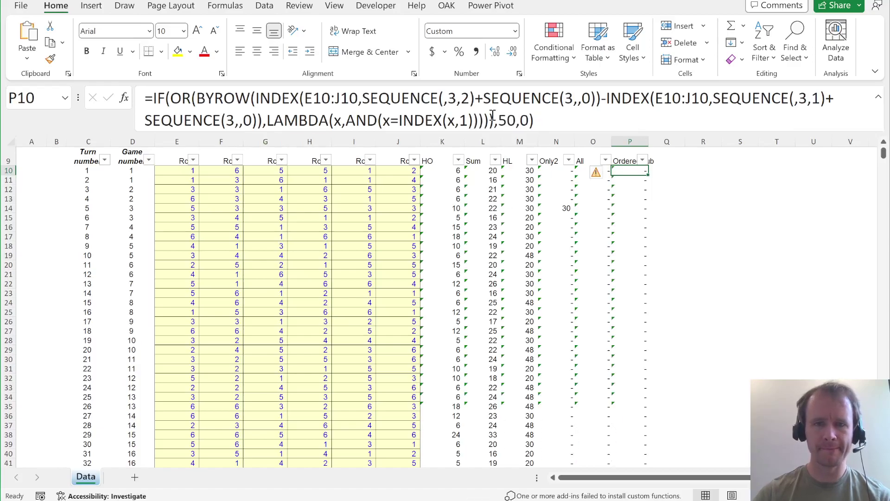
Multiply AND(x=INDEX(x,1)) by (INDEX(x,1)<>0) in P10's LAMBDA and fill the formula down column P
{"action": "left_click", "coordinate": [354, 121]}
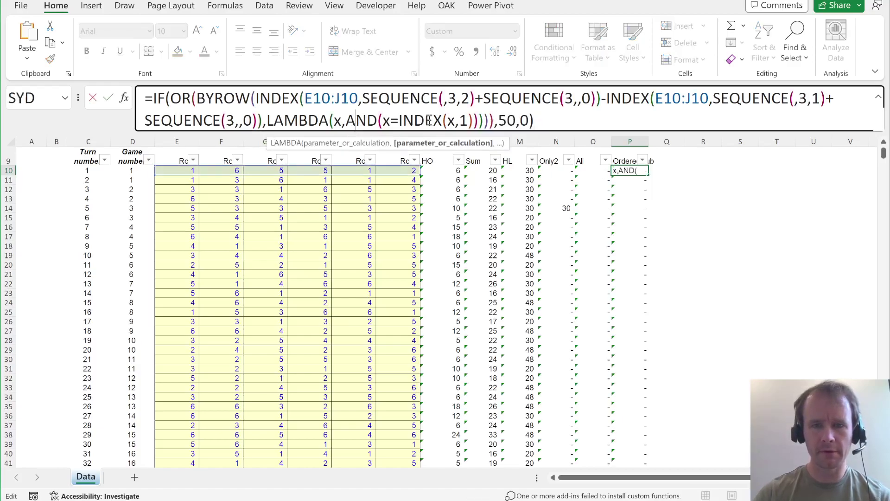
{"action": "left_click", "coordinate": [474, 121]}
{"action": "key", "text": "Right"}
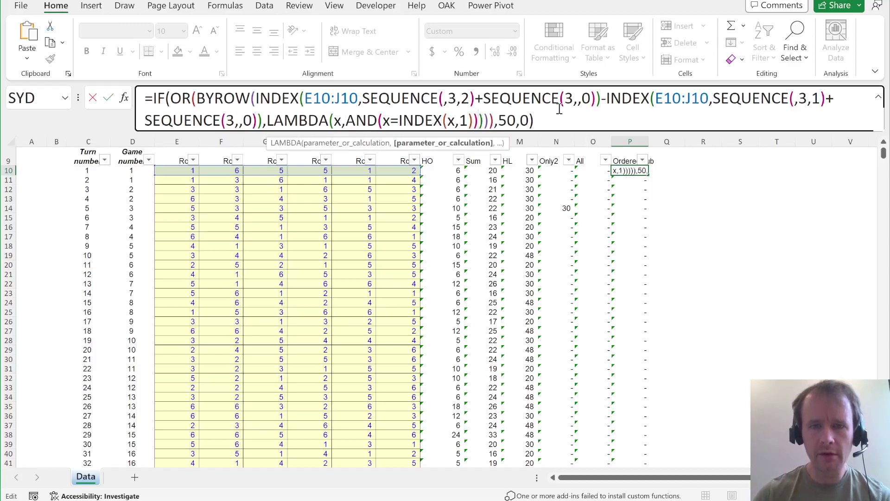
{"action": "type", "text": "*"}
{"action": "type", "text": "ind"}
{"action": "key", "text": "Tab"}
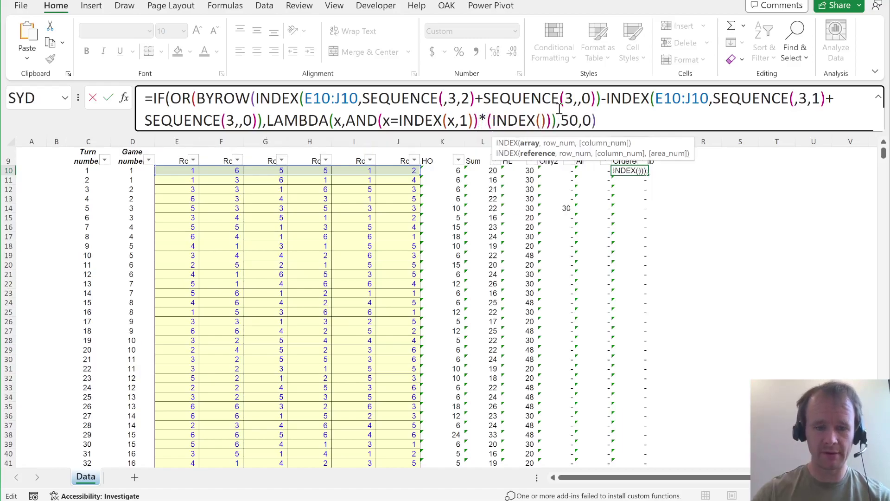
{"action": "type", "text": "x,1)<>0)"}
{"action": "key", "text": "Return"}
{"action": "key", "text": "Up"}
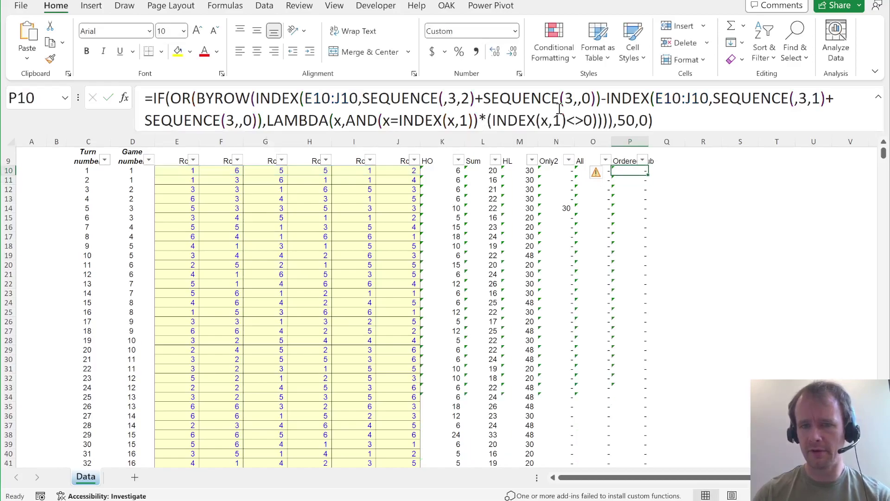
{"action": "key", "text": "ctrl+shift+Down"}
{"action": "key", "text": "ctrl+d"}
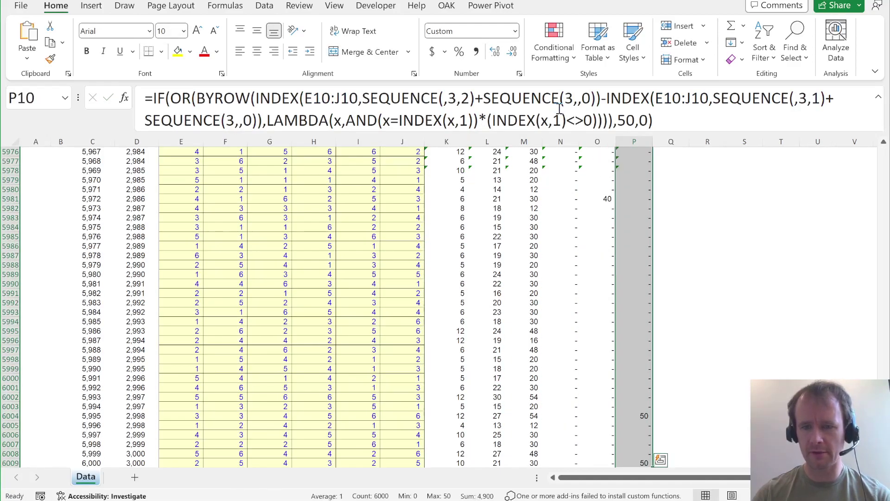
Filter the Ordered sub column to show only the turns that score 50
{"action": "key", "text": "ctrl+Up"}
{"action": "key", "text": "alt+Down"}
{"action": "key", "text": "e"}
{"action": "key", "text": "Down"}
{"action": "key", "text": "Down"}
{"action": "key", "text": "space"}
{"action": "key", "text": "Return"}
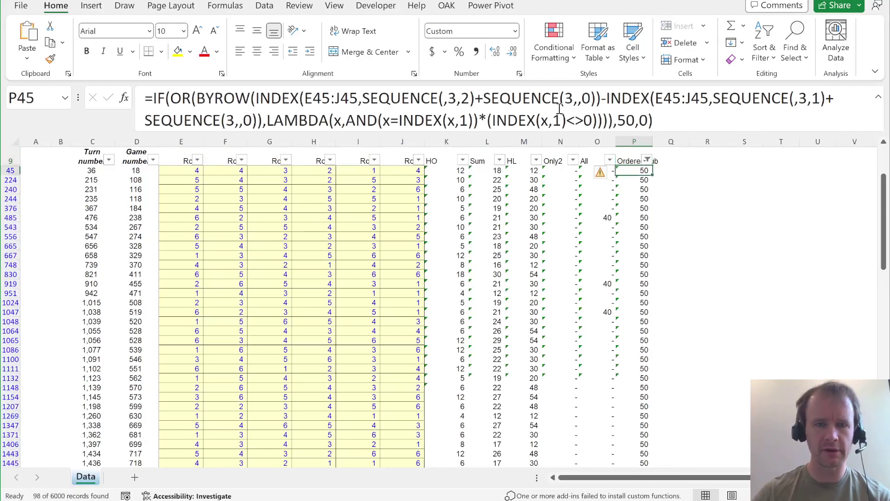
Examine the rolls in the filtered rows 45, 224 and 240 for consecutive ascending or descending runs
{"action": "key", "text": "Left"}
{"action": "key", "text": "Left"}
{"action": "key", "text": "Left"}
{"action": "key", "text": "Left"}
{"action": "key", "text": "Left"}
{"action": "key", "text": "Left"}
{"action": "key", "text": "Left"}
{"action": "key", "text": "Left"}
{"action": "key", "text": "Left"}
{"action": "key", "text": "Left"}
{"action": "key", "text": "Down"}
{"action": "key", "text": "Right"}
{"action": "key", "text": "Right"}
{"action": "key", "text": "Left"}
{"action": "key", "text": "Left"}
{"action": "key", "text": "Left"}
{"action": "key", "text": "Right"}
{"action": "key", "text": "Right"}
{"action": "key", "text": "Right"}
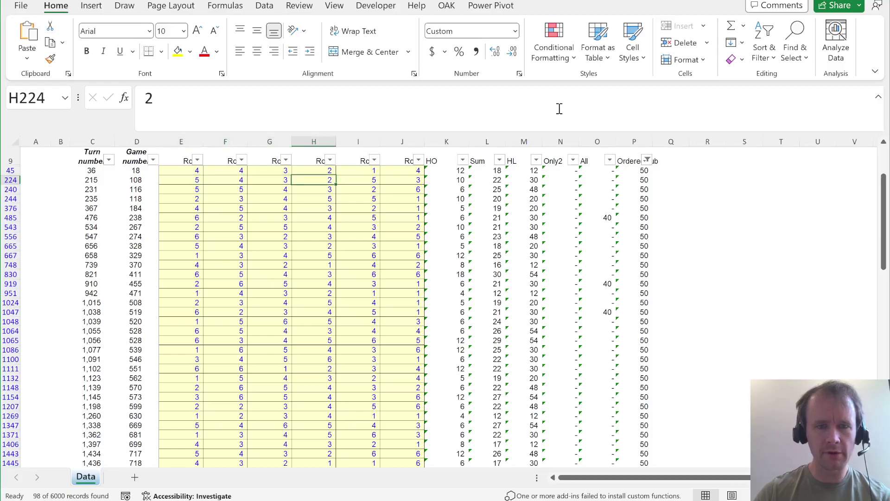
{"action": "key", "text": "Left"}
{"action": "key", "text": "Left"}
{"action": "key", "text": "Down"}
{"action": "key", "text": "Right"}
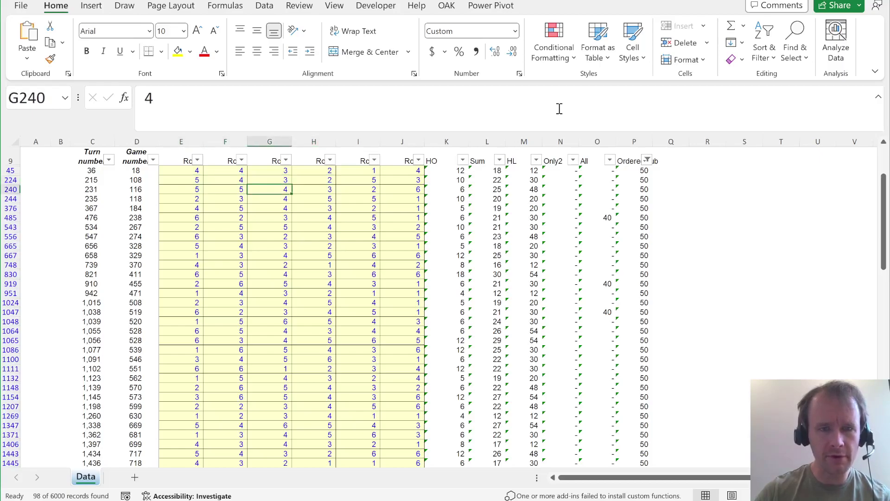
Examine the rolls in the filtered rows below row 240 for runs of four consecutive ascending or descending numbers
{"action": "key", "text": "Right"}
{"action": "key", "text": "Right"}
{"action": "key", "text": "Down"}
{"action": "key", "text": "Left"}
{"action": "key", "text": "Left"}
{"action": "key", "text": "Left"}
{"action": "key", "text": "Right"}
{"action": "key", "text": "Right"}
{"action": "key", "text": "Down"}
{"action": "key", "text": "Left"}
{"action": "key", "text": "ctrl+shift+Down"}
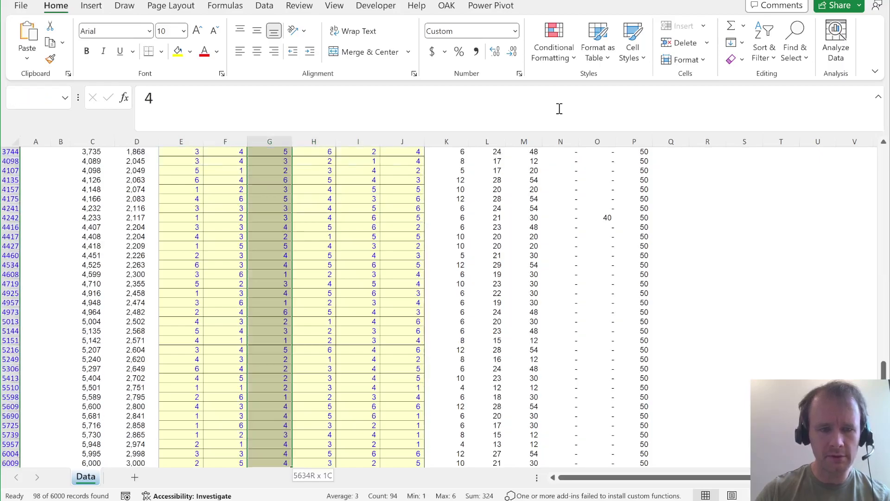
{"action": "key", "text": "Down"}
{"action": "key", "text": "Page_Down"}
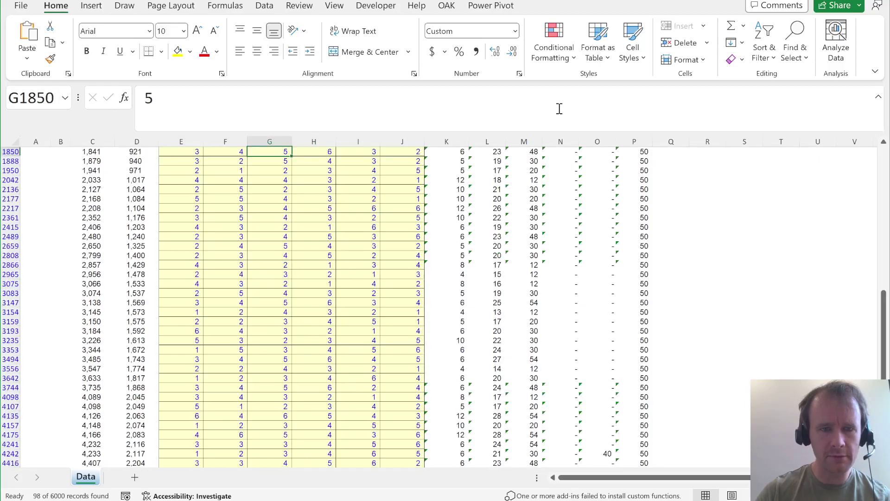
Check the rolls in filtered rows 1850 to 2415 for runs of four consecutive increasing or decreasing numbers
{"action": "key", "text": "Down"}
{"action": "key", "text": "Left"}
{"action": "key", "text": "Down"}
{"action": "key", "text": "Down"}
{"action": "key", "text": "Down"}
{"action": "key", "text": "Right"}
{"action": "key", "text": "Right"}
{"action": "key", "text": "Right"}
{"action": "key", "text": "Right"}
{"action": "key", "text": "Down"}
{"action": "key", "text": "Down"}
{"action": "key", "text": "Down"}
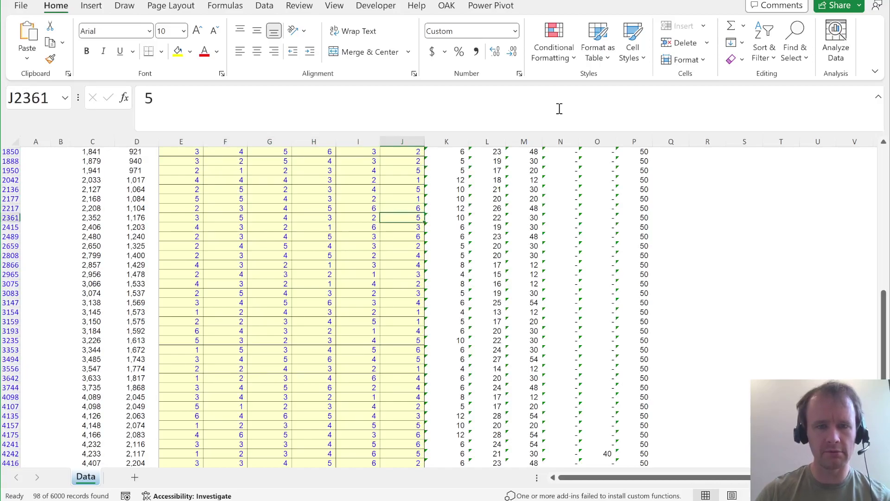
{"action": "key", "text": "Down"}
{"action": "key", "text": "Left"}
{"action": "key", "text": "Left"}
{"action": "key", "text": "Left"}
{"action": "key", "text": "Left"}
{"action": "key", "text": "Left"}
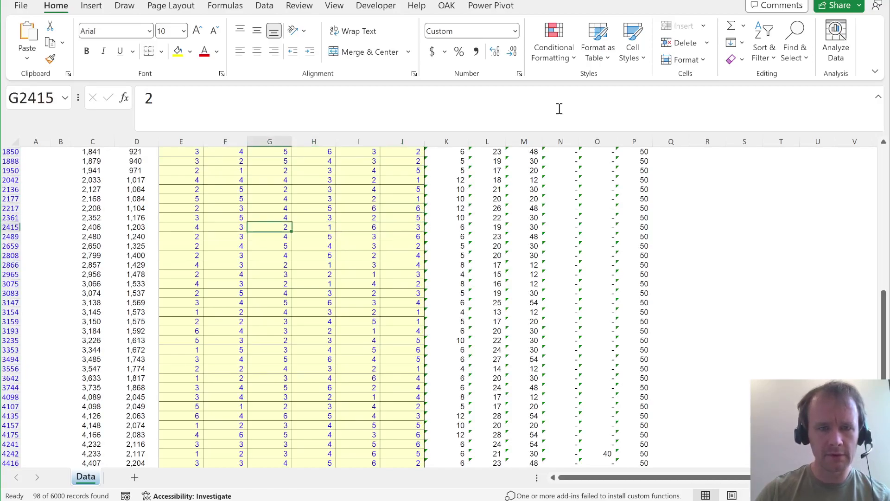
Clear the Ordered sub filter and filter the All column to show only the turns that score 40
{"action": "key", "text": "ctrl+Up"}
{"action": "key", "text": "Down"}
{"action": "key", "text": "Right"}
{"action": "key", "text": "Right"}
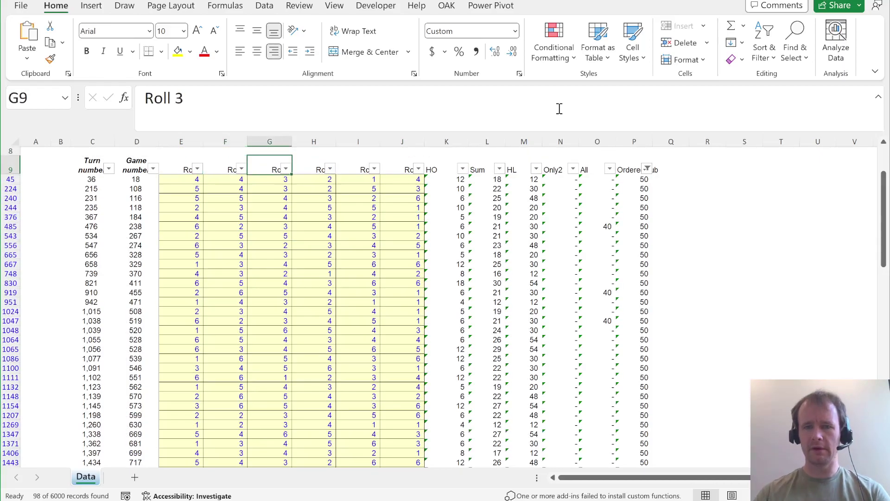
{"action": "key", "text": "ctrl+Right"}
{"action": "key", "text": "Left"}
{"action": "key", "text": "alt+Down"}
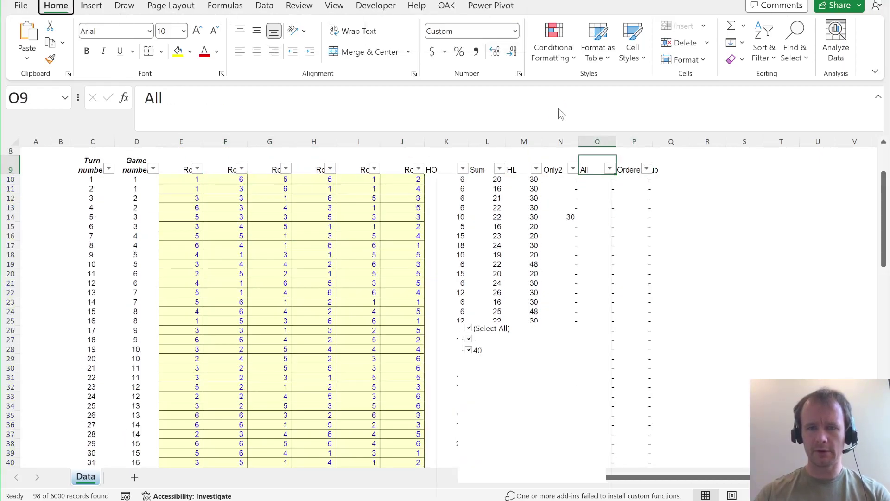
{"action": "key", "text": "space"}
{"action": "key", "text": "Return"}
{"action": "key", "text": "Down"}
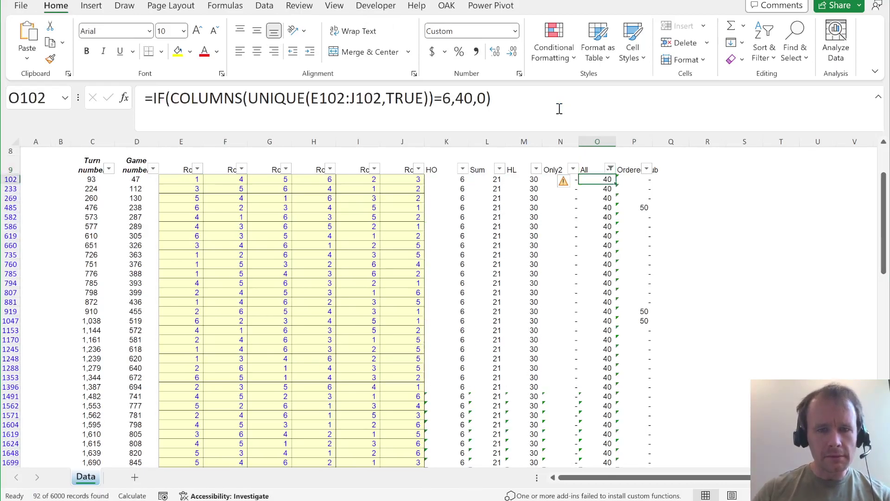
Review the lists of distinct scores available in the filters of the Sum, HO and HL columns
{"action": "key", "text": "Up"}
{"action": "key", "text": "alt"}
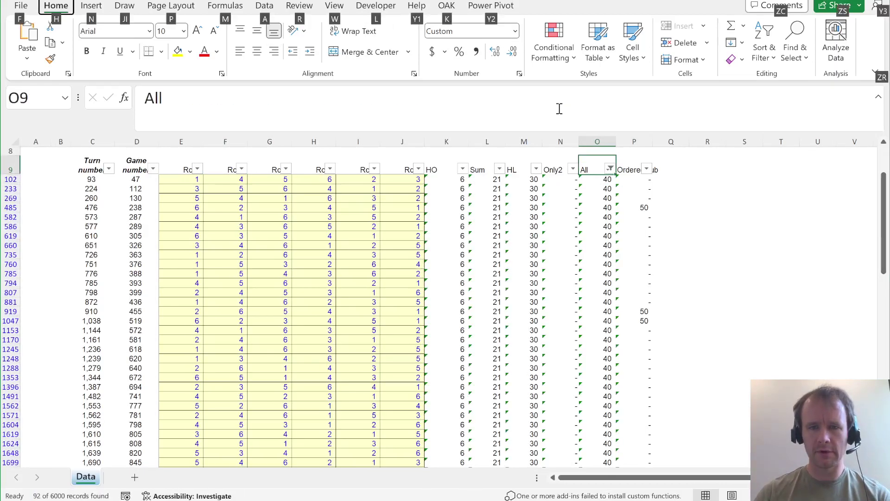
{"action": "key", "text": "Escape"}
{"action": "key", "text": "Left"}
{"action": "key", "text": "Left"}
{"action": "key", "text": "Left"}
{"action": "key", "text": "alt+Down"}
{"action": "key", "text": "Escape"}
{"action": "key", "text": "Left"}
{"action": "key", "text": "alt+Down"}
{"action": "key", "text": "Escape"}
{"action": "key", "text": "Right"}
{"action": "key", "text": "Right"}
{"action": "key", "text": "alt+Down"}
{"action": "key", "text": "Escape"}
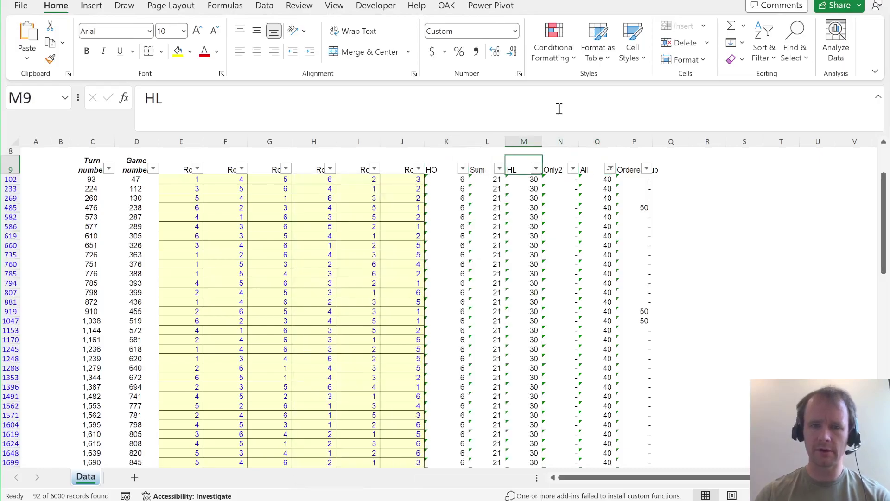
Clear the All filter and filter the Only2 column to show only the turns that score 30
{"action": "key", "text": "Right"}
{"action": "key", "text": "Right"}
{"action": "key", "text": "alt+Down"}
{"action": "key", "text": "c"}
{"action": "key", "text": "Left"}
{"action": "key", "text": "alt+Down"}
{"action": "key", "text": "Down"}
{"action": "key", "text": "Down"}
{"action": "key", "text": "Down"}
{"action": "key", "text": "Down"}
{"action": "key", "text": "Down"}
{"action": "key", "text": "Down"}
{"action": "key", "text": "Down"}
{"action": "key", "text": "space"}
{"action": "key", "text": "Return"}
Examine the rolls in the first filtered rows to check that each turn contains only two different numbers
{"action": "key", "text": "Left"}
{"action": "key", "text": "Left"}
{"action": "key", "text": "Left"}
{"action": "key", "text": "Left"}
{"action": "key", "text": "Down"}
{"action": "key", "text": "Down"}
{"action": "key", "text": "Down"}
{"action": "key", "text": "Right"}
{"action": "key", "text": "ctrl+Up"}
{"action": "key", "text": "Right"}
{"action": "key", "text": "Right"}
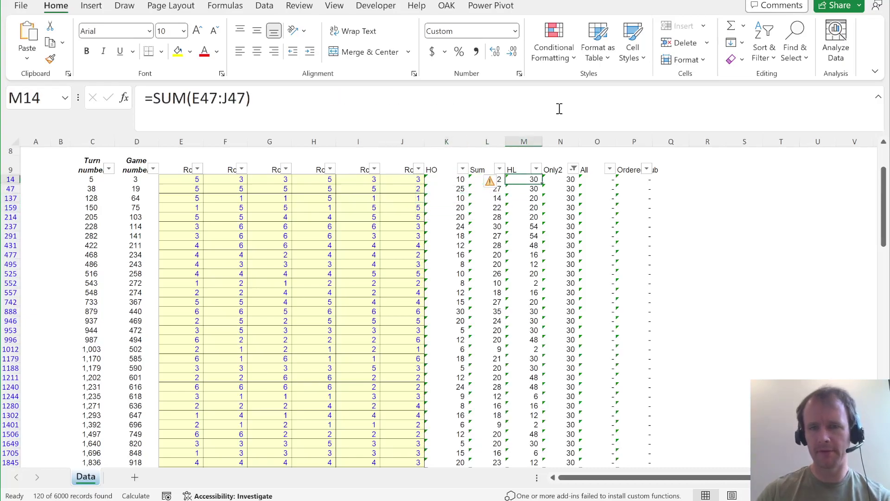
Clear the Only2 filter so that all turns are listed again
{"action": "key", "text": "ctrl+Up"}
{"action": "key", "text": "Right"}
{"action": "key", "text": "alt+Down"}
{"action": "key", "text": "c"}
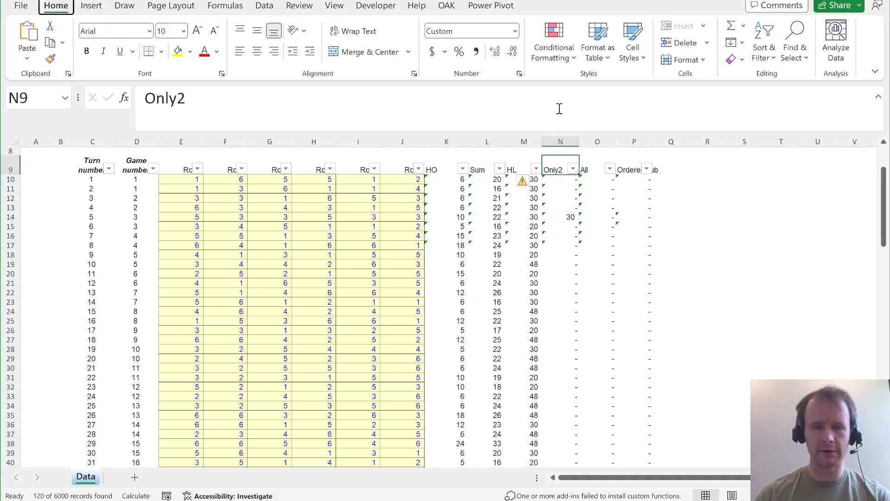
{"action": "key", "text": "Down"}
Switch to the Roll The Dice questions PDF and review the scoring table and the start of the questions section
{"action": "key", "text": "alt+Tab"}
{"action": "scroll", "coordinate": [366, 326], "scroll_direction": "down", "scroll_amount": 10}
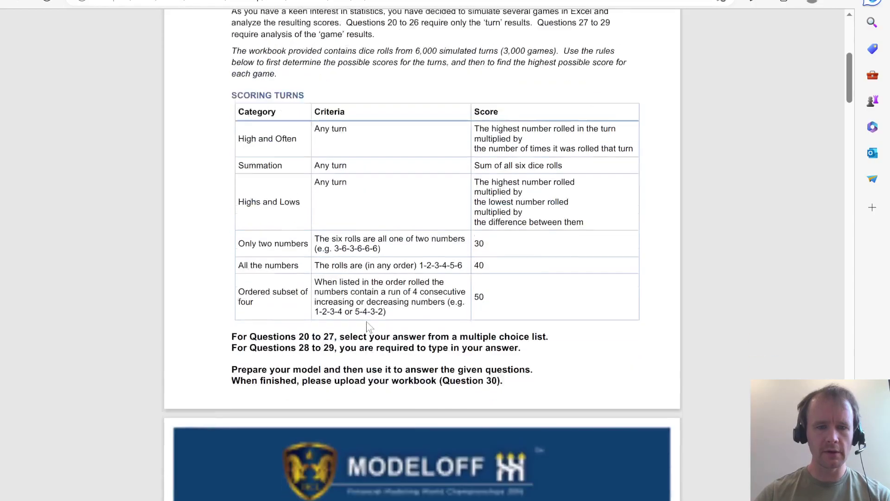
{"action": "key", "text": "alt+Tab"}
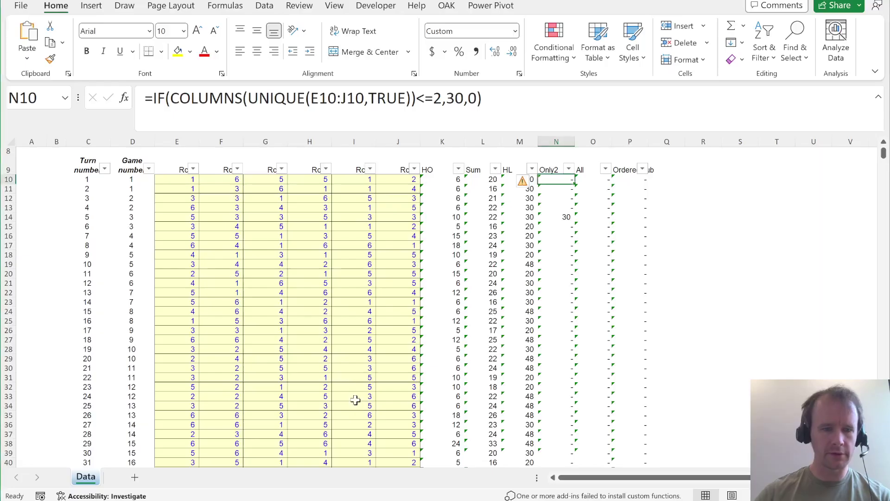
{"action": "left_click", "coordinate": [741, 184]}
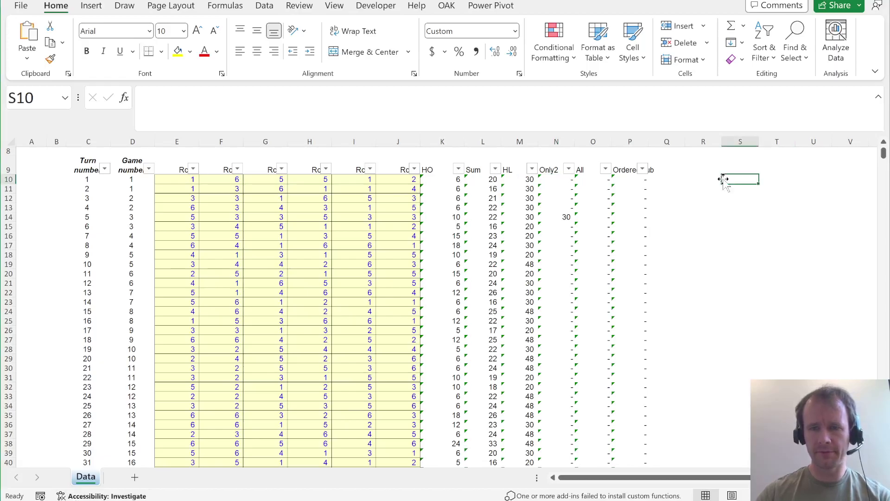
{"action": "key", "text": "alt+Tab"}
{"action": "scroll", "coordinate": [417, 298], "scroll_direction": "up", "scroll_amount": 7}
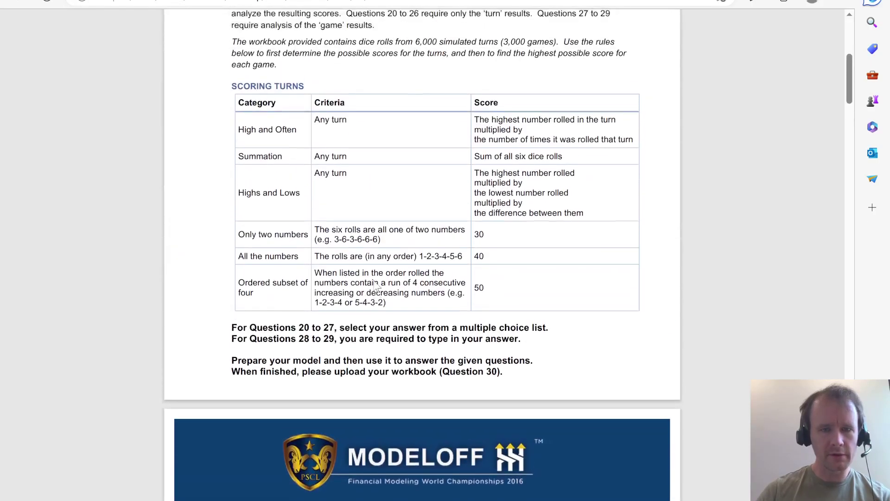
{"action": "scroll", "coordinate": [376, 286], "scroll_direction": "down", "scroll_amount": 2}
{"action": "scroll", "coordinate": [377, 286], "scroll_direction": "down", "scroll_amount": 3}
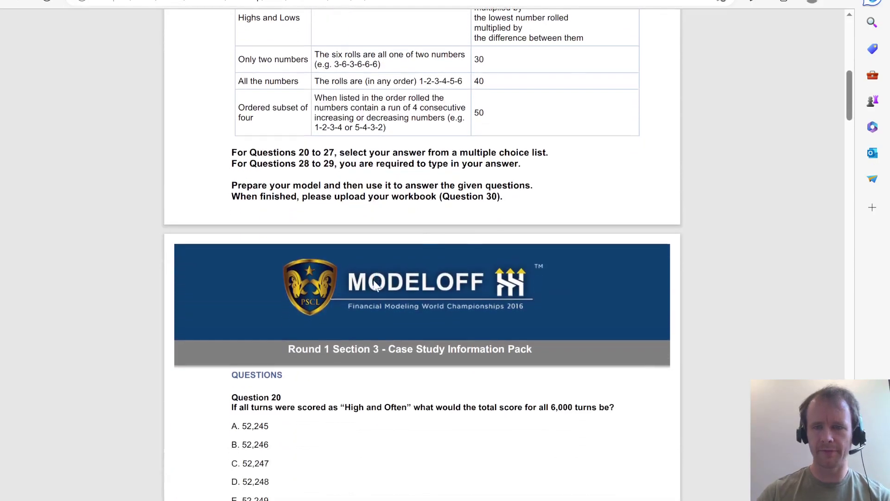
Return to the workbook and list the question numbers 20 to 29 down from S10 with =SEQUENCE(10,,20)
{"action": "key", "text": "alt+Tab"}
{"action": "type", "text": "=seq"}
{"action": "key", "text": "Tab"}
{"action": "type", "text": "10,"}
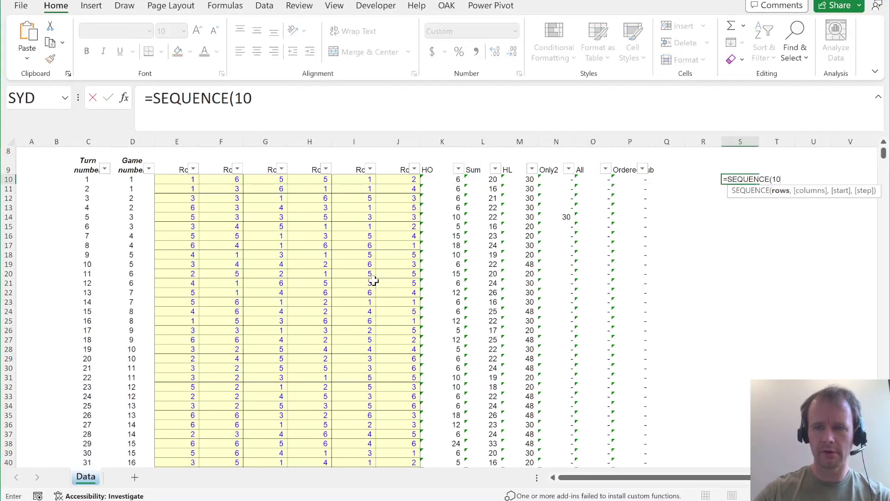
{"action": "key", "text": "Return"}
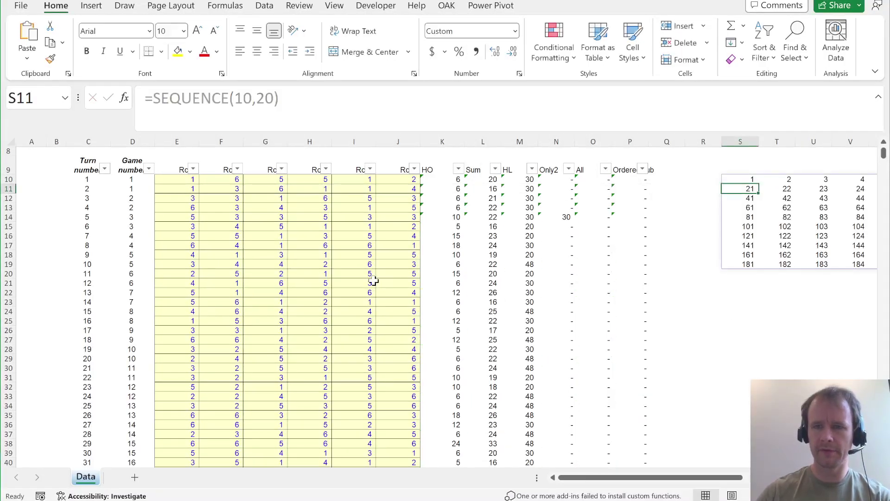
{"action": "key", "text": "Up"}
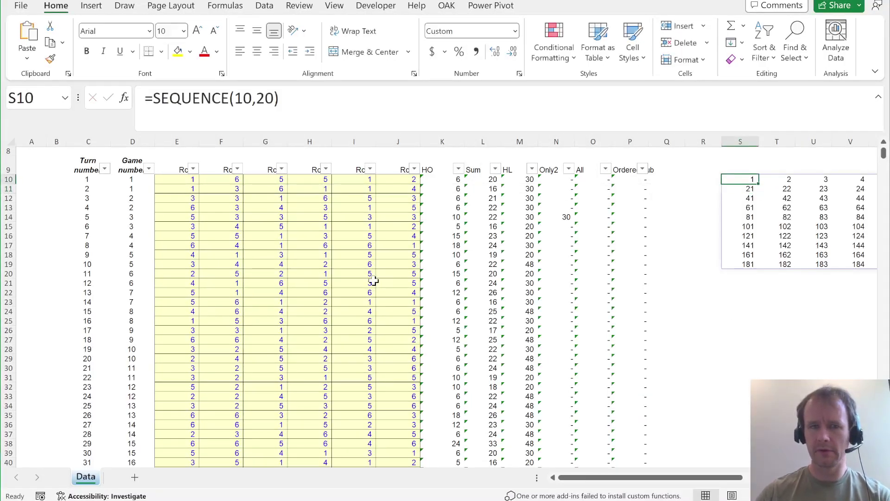
{"action": "left_click", "coordinate": [251, 103]}
{"action": "type", "text": ","}
{"action": "key", "text": "Return"}
{"action": "key", "text": "Up"}
{"action": "key", "text": "Right"}
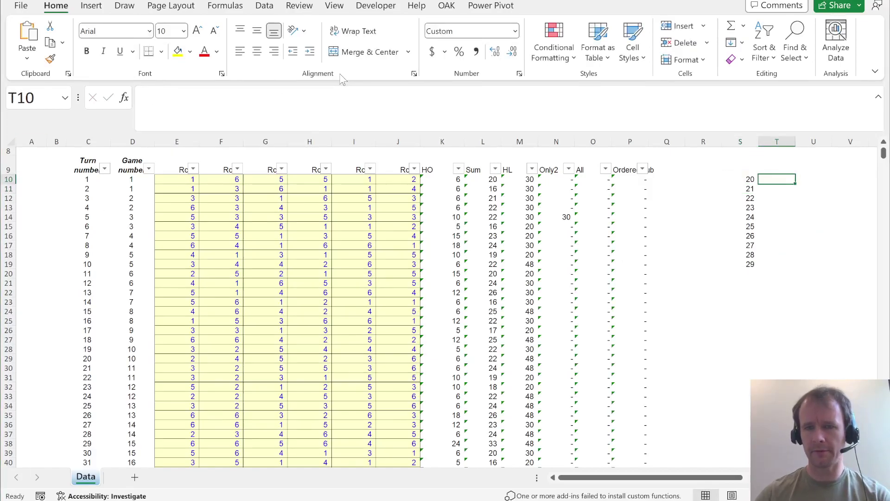
Read Question 20 in the PDF and total all High and Often scores in T10 with a SUM of K10:K6009
{"action": "key", "text": "alt+Tab"}
{"action": "scroll", "coordinate": [375, 312], "scroll_direction": "down", "scroll_amount": 4}
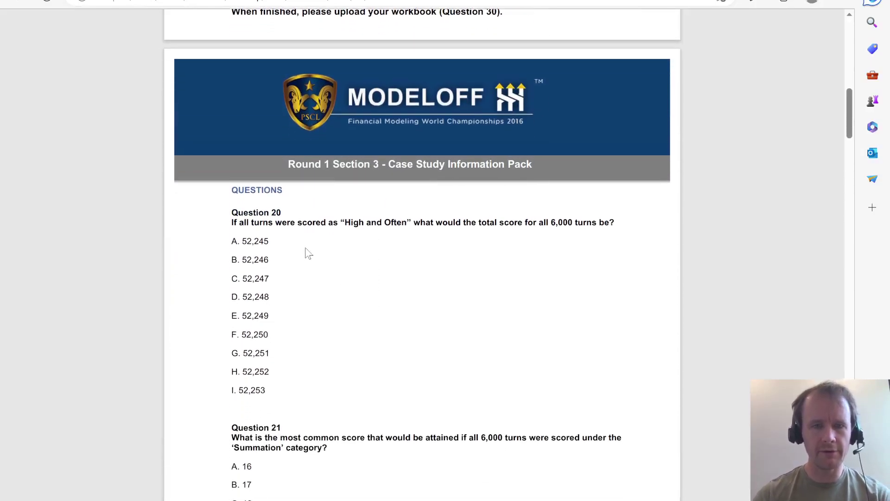
{"action": "key", "text": "alt+Tab"}
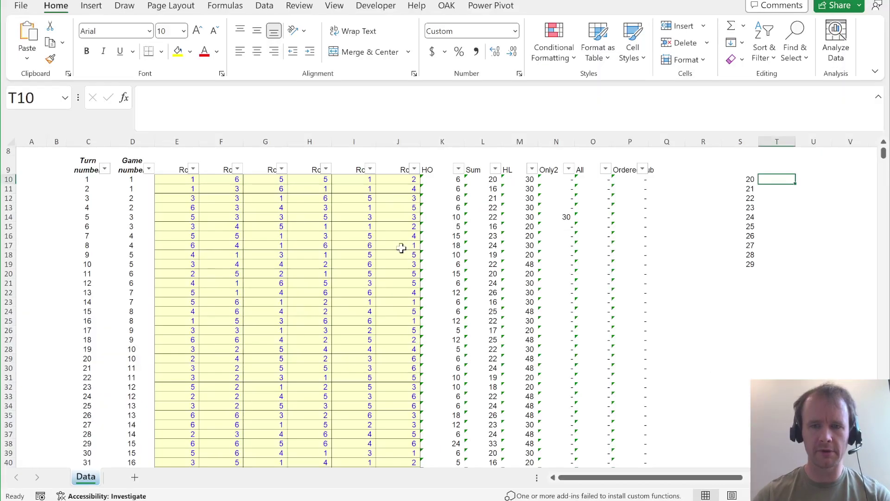
{"action": "type", "text": "=sum"}
{"action": "key", "text": "Tab"}
{"action": "key", "text": "Left"}
{"action": "key", "text": "Left"}
{"action": "key", "text": "Left"}
{"action": "key", "text": "Left"}
{"action": "key", "text": "Left"}
{"action": "key", "text": "Left"}
{"action": "key", "text": "Left"}
{"action": "key", "text": "Left"}
{"action": "key", "text": "Left"}
{"action": "key", "text": "ctrl+shift+Down"}
{"action": "key", "text": "ctrl+Return"}
{"action": "scroll", "coordinate": [401, 249], "scroll_direction": "up", "scroll_amount": 1}
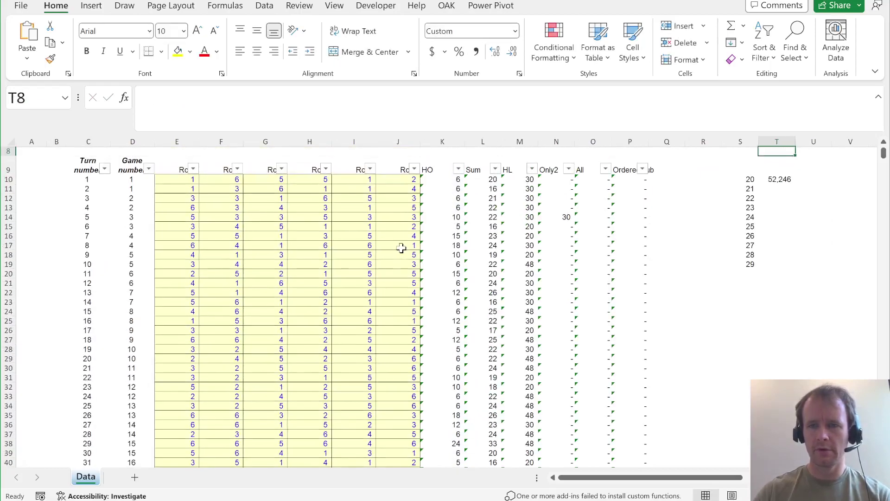
Match the total in T10 with Question 20's options in the PDF and enter answer B in U10
{"action": "key", "text": "alt+Tab"}
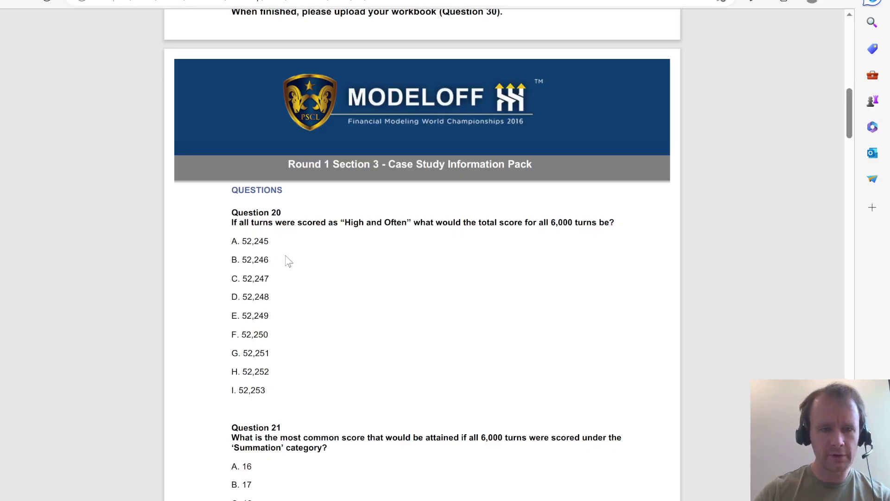
{"action": "key", "text": "alt+Tab"}
{"action": "key", "text": "Tab"}
{"action": "key", "text": "Return"}
Read Question 21 in the PDF and calculate the most common Summation score in T11 with =MODE.MULT(L10:L6009)
{"action": "key", "text": "alt+Tab"}
{"action": "scroll", "coordinate": [328, 311], "scroll_direction": "down", "scroll_amount": 5}
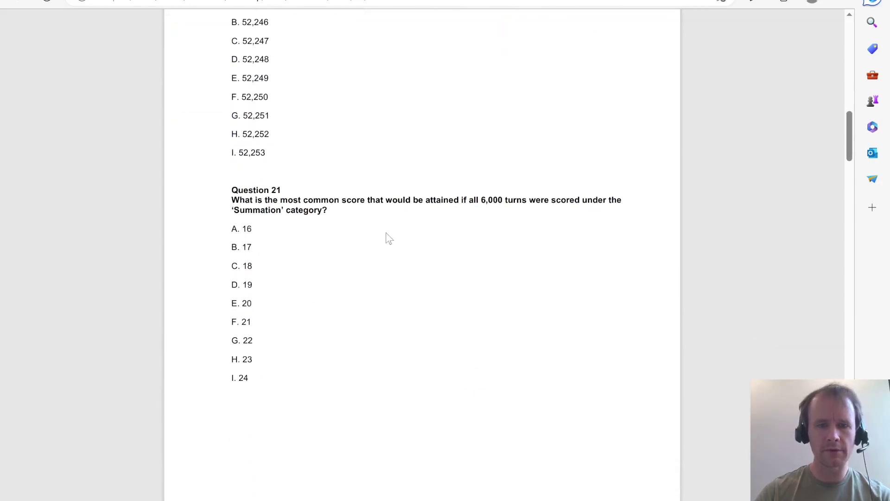
{"action": "key", "text": "alt+Tab"}
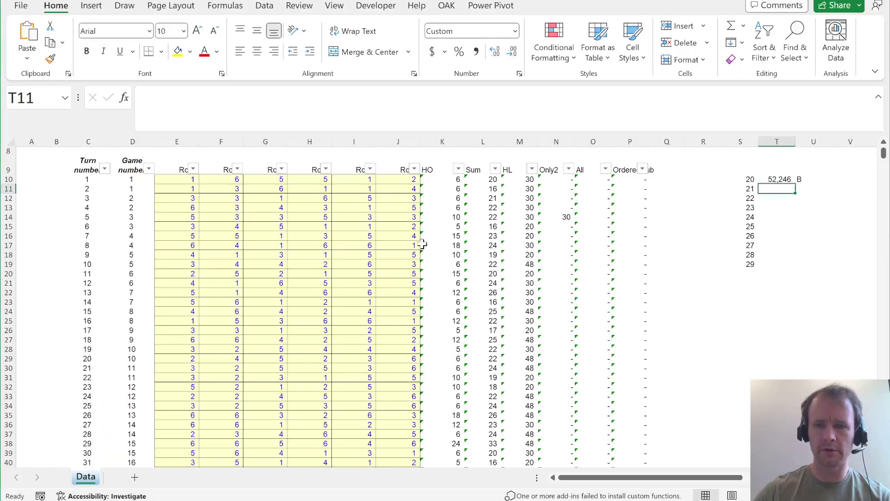
{"action": "type", "text": "="}
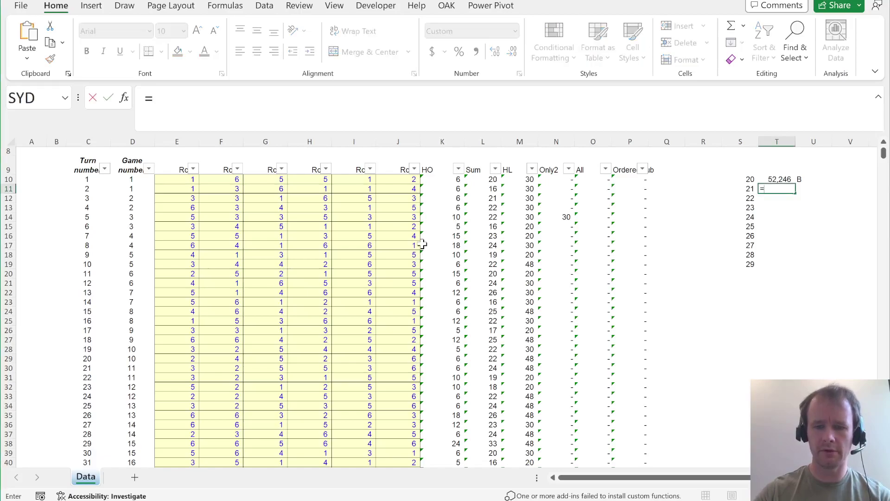
{"action": "type", "text": "mode"}
{"action": "key", "text": "Tab"}
{"action": "key", "text": "Left"}
{"action": "key", "text": "Left"}
{"action": "key", "text": "Left"}
{"action": "key", "text": "Left"}
{"action": "key", "text": "Left"}
{"action": "key", "text": "Left"}
{"action": "key", "text": "Up"}
{"action": "key", "text": "Left"}
{"action": "key", "text": "Left"}
{"action": "key", "text": "Left"}
{"action": "key", "text": "Right"}
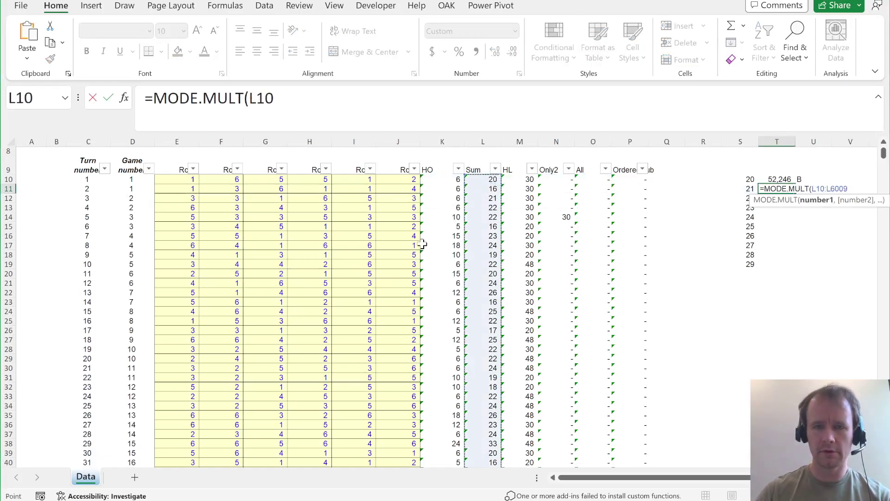
{"action": "key", "text": "ctrl+shift+Down"}
{"action": "key", "text": "Return"}
Match T11 with Question 21's options in the PDF and enter answer F in U11
{"action": "key", "text": "Up"}
{"action": "key", "text": "Up"}
{"action": "key", "text": "Down"}
{"action": "key", "text": "Right"}
{"action": "key", "text": "alt+Tab"}
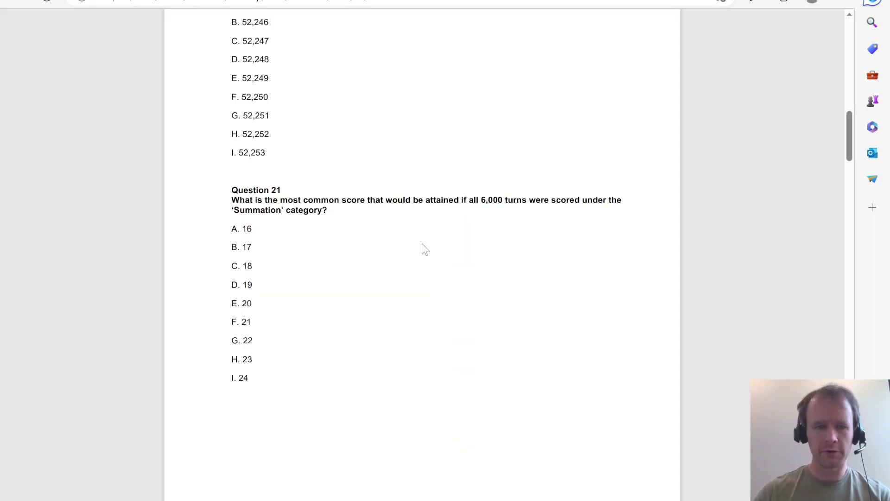
{"action": "key", "text": "alt+Tab"}
{"action": "type", "text": "F"}
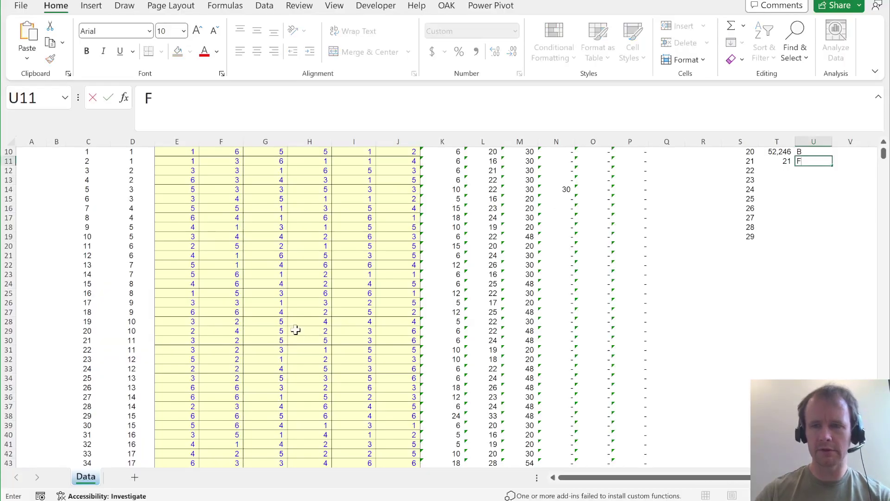
{"action": "key", "text": "Return"}
Read Question 22 in the PDF about the best possible 'Highs and Lows' score and return to the workbook
{"action": "key", "text": "alt+Tab"}
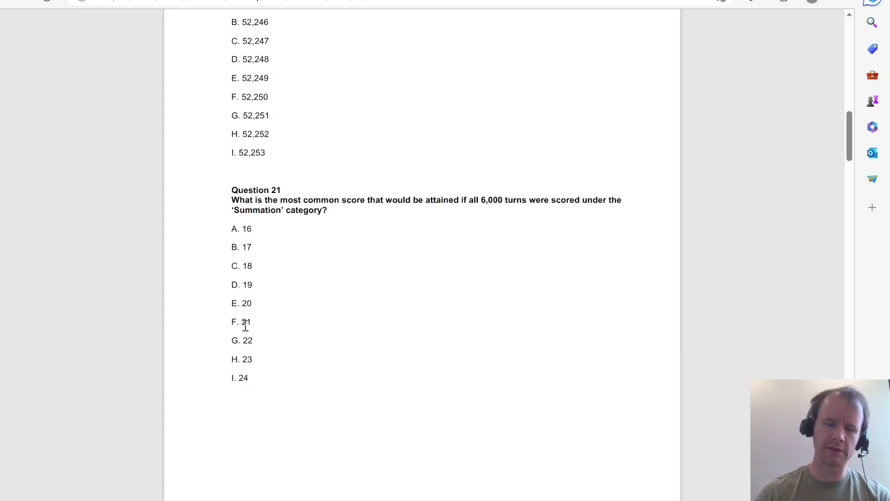
{"action": "scroll", "coordinate": [306, 338], "scroll_direction": "down", "scroll_amount": 2}
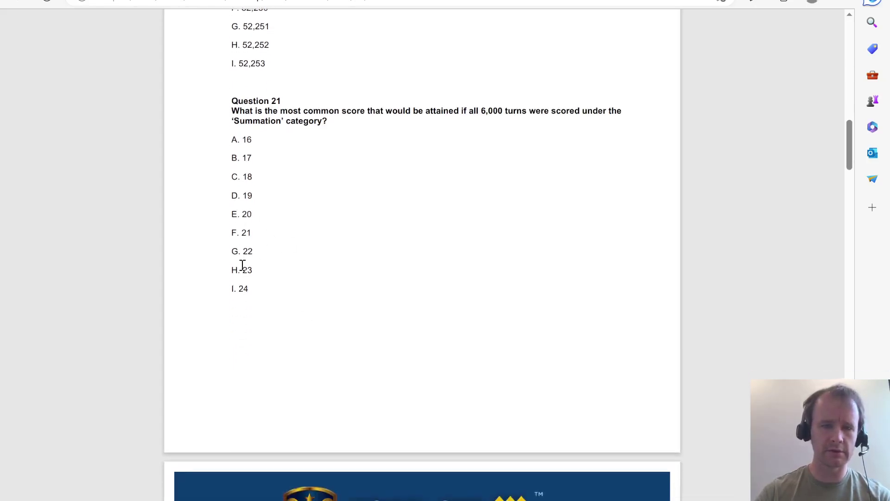
{"action": "scroll", "coordinate": [329, 334], "scroll_direction": "down", "scroll_amount": 11}
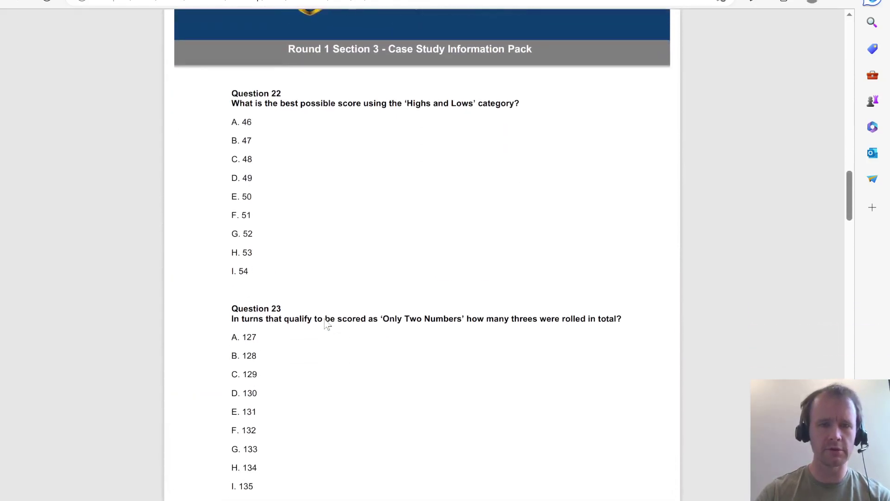
{"action": "key", "text": "alt+Tab"}
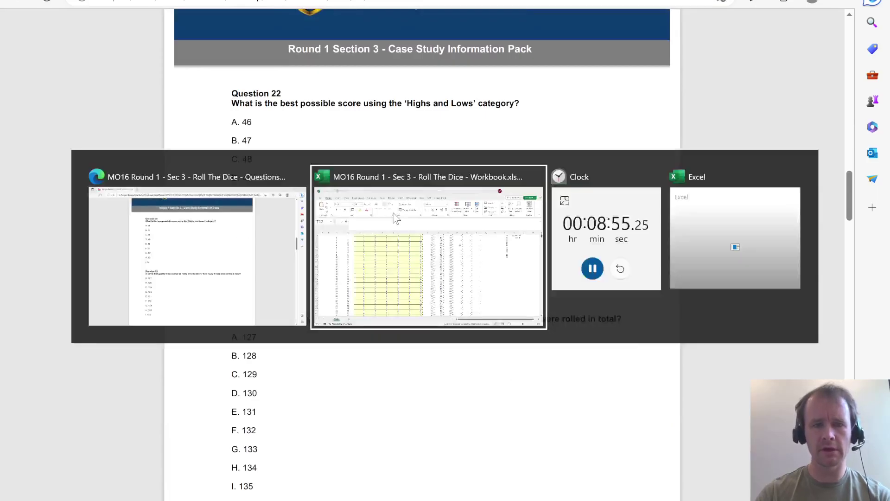
Filter the HL column to show only the turns scoring 54
{"action": "scroll", "coordinate": [548, 223], "scroll_direction": "up", "scroll_amount": 3}
{"action": "left_click", "coordinate": [516, 220]}
{"action": "key", "text": "alt+Down"}
{"action": "key", "text": "Up"}
{"action": "key", "text": "space"}
{"action": "key", "text": "End"}
{"action": "key", "text": "space"}
{"action": "key", "text": "Return"}
Check the dice rolls and scores of the first filtered turn in row 43 and clear the HL filter
{"action": "key", "text": "Down"}
{"action": "key", "text": "Left"}
{"action": "key", "text": "Left"}
{"action": "key", "text": "Left"}
{"action": "key", "text": "Left"}
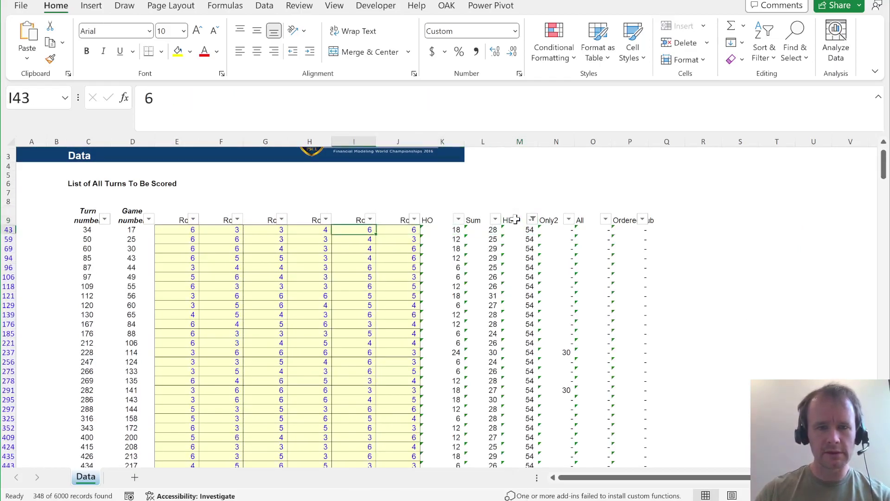
{"action": "key", "text": "Left"}
{"action": "key", "text": "Left"}
{"action": "key", "text": "Left"}
{"action": "key", "text": "Right"}
{"action": "key", "text": "Right"}
{"action": "key", "text": "Right"}
{"action": "key", "text": "Right"}
{"action": "key", "text": "Right"}
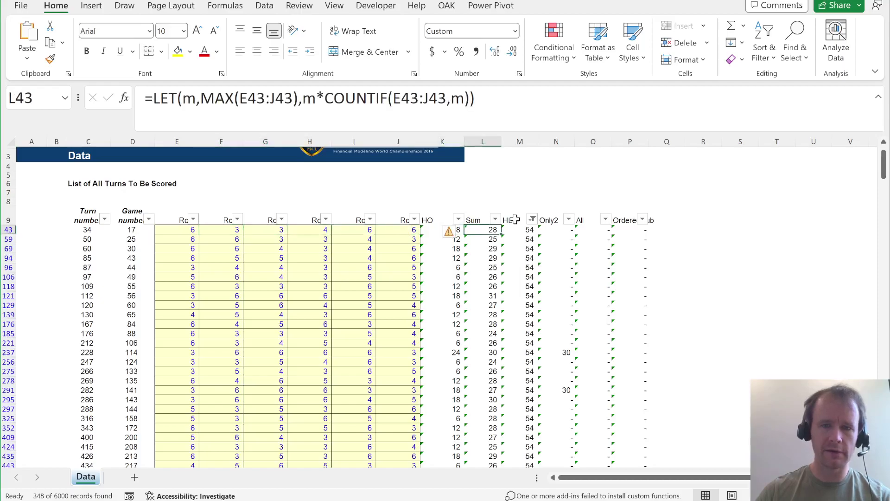
{"action": "left_click", "coordinate": [516, 220]}
{"action": "key", "text": "alt+d"}
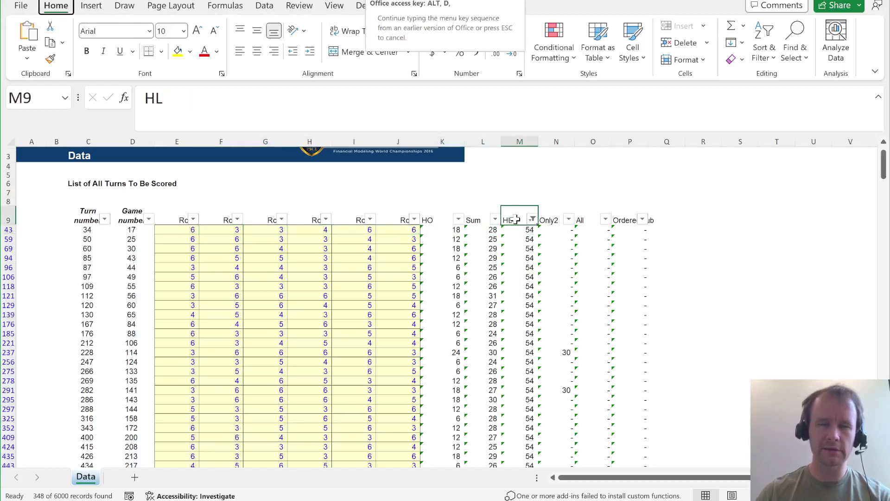
{"action": "key", "text": "f"}
{"action": "key", "text": "s"}
Calculate the best Highs and Lows score in T12 with a MAX of M10:M6009
{"action": "key", "text": "Down"}
{"action": "key", "text": "Up"}
{"action": "key", "text": "Right"}
{"action": "key", "text": "Right"}
{"action": "key", "text": "Down"}
{"action": "key", "text": "Right"}
{"action": "key", "text": "Right"}
{"action": "key", "text": "Right"}
{"action": "key", "text": "Right"}
{"action": "key", "text": "Right"}
{"action": "key", "text": "Down"}
{"action": "key", "text": "Down"}
{"action": "type", "text": "=MAX("}
{"action": "key", "text": "Left"}
{"action": "key", "text": "Left"}
{"action": "key", "text": "Left"}
{"action": "key", "text": "Left"}
{"action": "key", "text": "Left"}
{"action": "key", "text": "Left"}
{"action": "key", "text": "Left"}
{"action": "key", "text": "Left"}
{"action": "key", "text": "Left"}
{"action": "key", "text": "Up"}
{"action": "key", "text": "Up"}
{"action": "key", "text": "Right"}
{"action": "key", "text": "Right"}
{"action": "key", "text": "ctrl+shift+Down"}
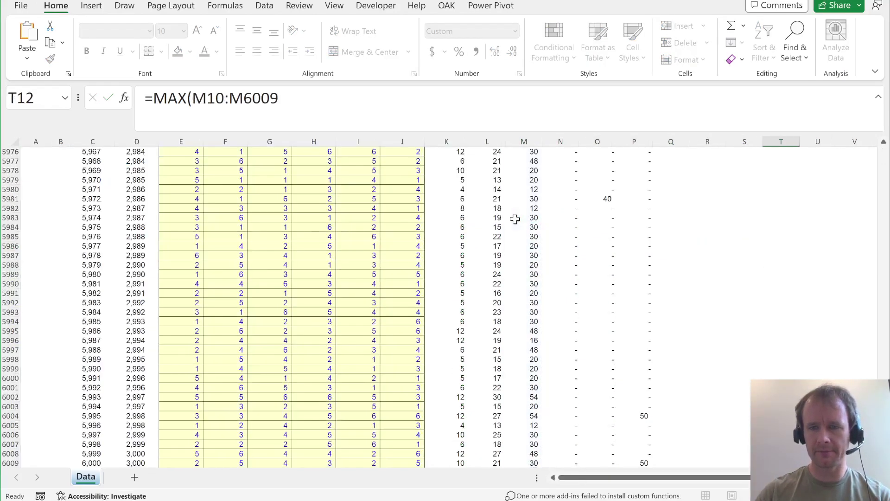
{"action": "key", "text": "ctrl+Return"}
Match T12 with Question 22's options in the PDF and enter answer I in U12
{"action": "key", "text": "Right"}
{"action": "key", "text": "alt+Tab"}
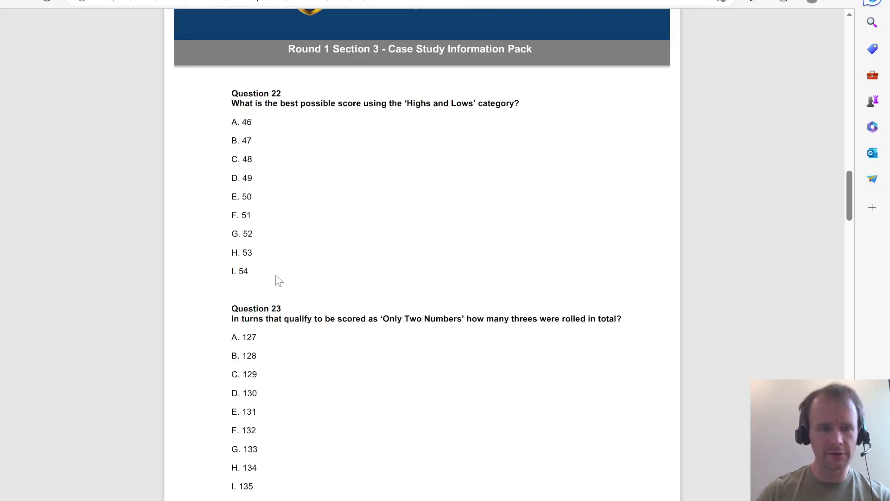
{"action": "key", "text": "alt+Tab"}
{"action": "key", "text": "Down"}
{"action": "key", "text": "Left"}
Read Question 23 in the PDF and count the threes in qualifying turns in T13 with =SUM((E10:J6009=3)*(N10:N6009>0))
{"action": "key", "text": "alt+Tab"}
{"action": "scroll", "coordinate": [363, 384], "scroll_direction": "down", "scroll_amount": 3}
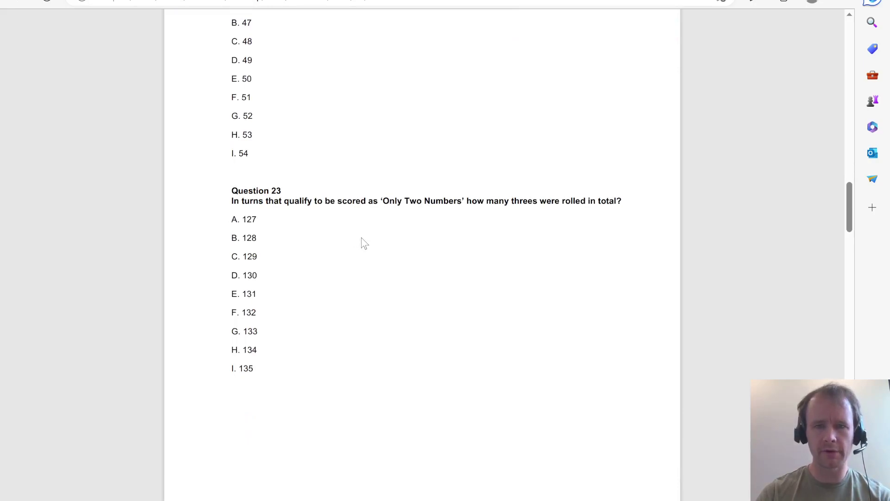
{"action": "key", "text": "alt+Tab"}
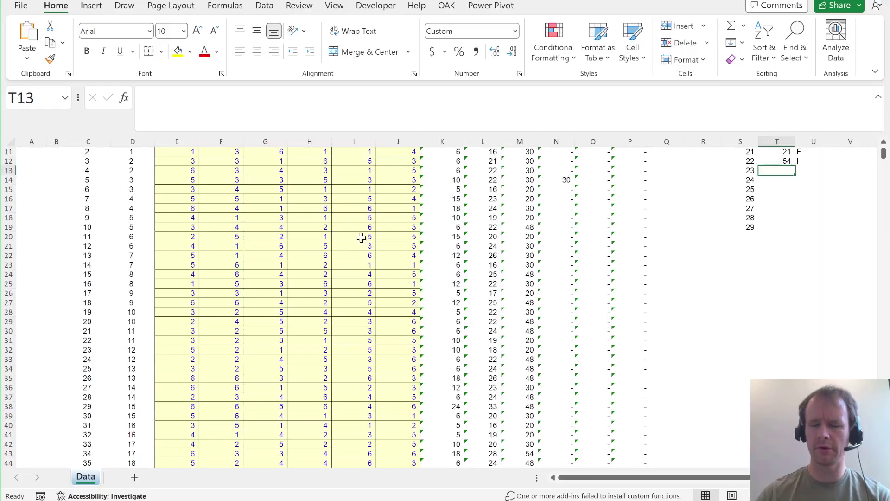
{"action": "type", "text": "=sum"}
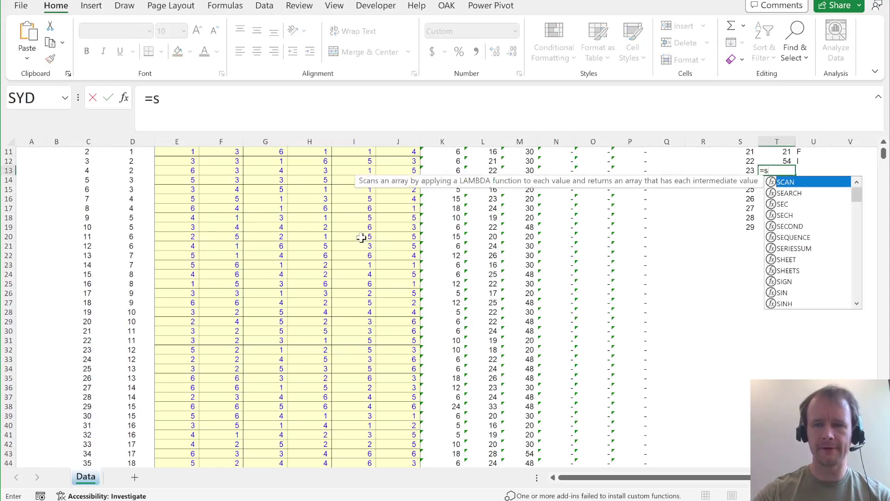
{"action": "key", "text": "Tab"}
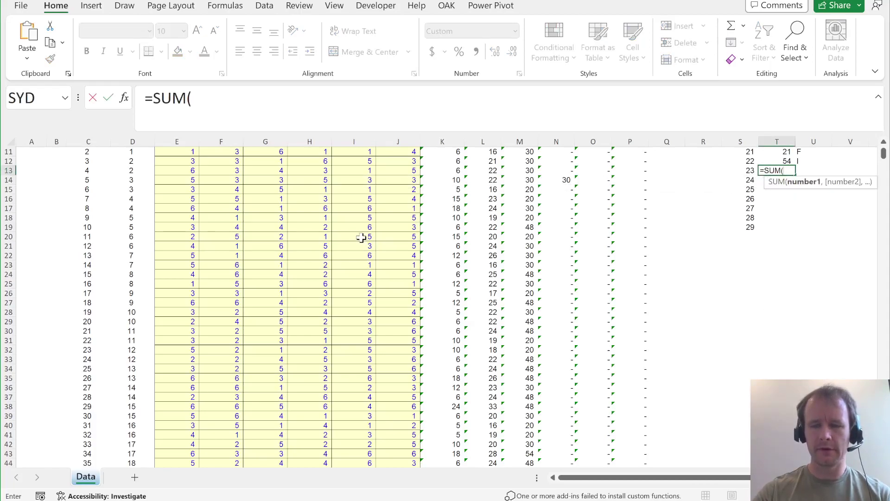
{"action": "type", "text": "("}
{"action": "left_click", "coordinate": [187, 181]}
{"action": "key", "text": "ctrl+Up"}
{"action": "key", "text": "Down"}
{"action": "key", "text": "ctrl+shift+Down"}
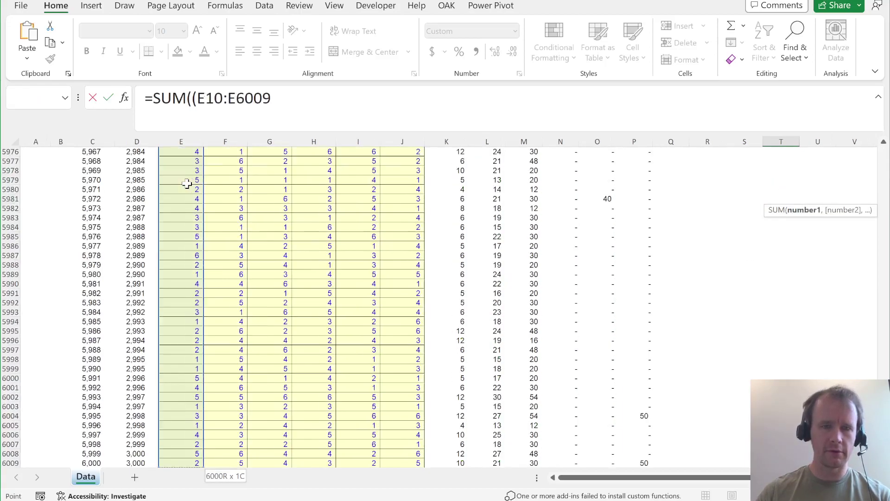
{"action": "key", "text": "shift+Right"}
{"action": "key", "text": "shift+Right"}
{"action": "key", "text": "shift+Right"}
{"action": "key", "text": "shift+Right"}
{"action": "key", "text": "shift+Right"}
{"action": "type", "text": "="}
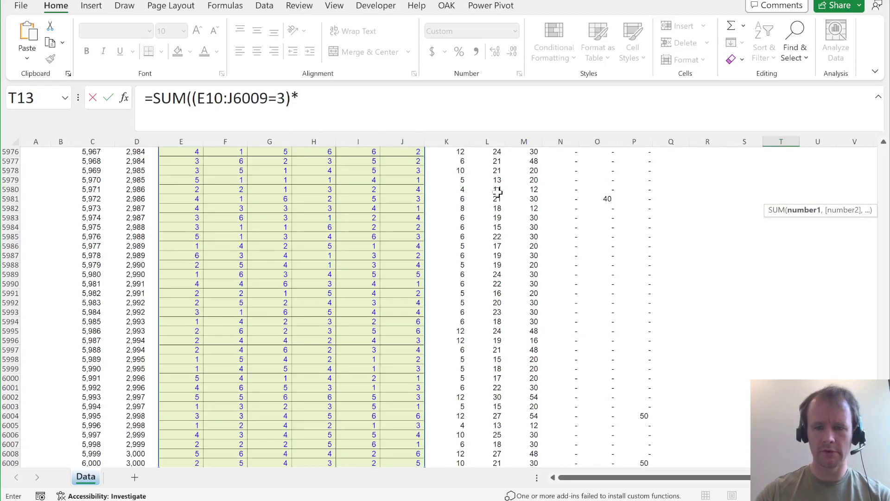
{"action": "left_click", "coordinate": [563, 225]}
{"action": "key", "text": "ctrl+Up"}
{"action": "key", "text": "Down"}
{"action": "key", "text": "ctrl+shift+Down"}
{"action": "type", "text": ">"}
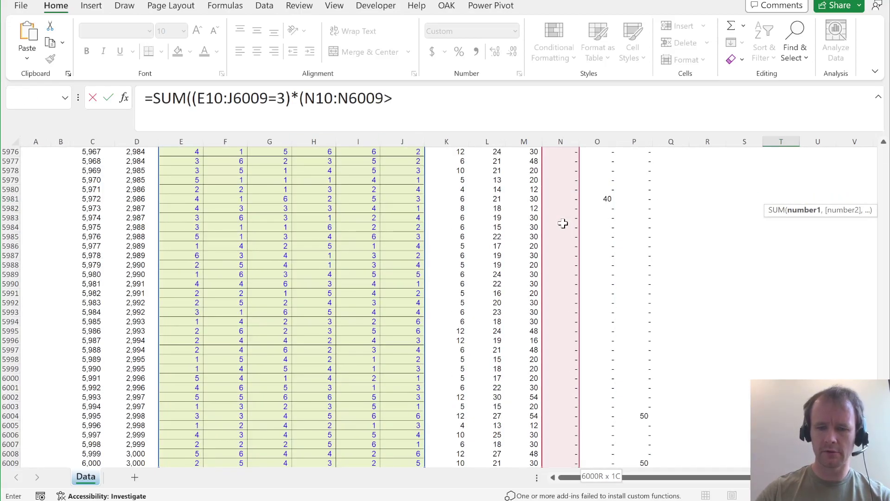
{"action": "key", "text": "ctrl+Return"}
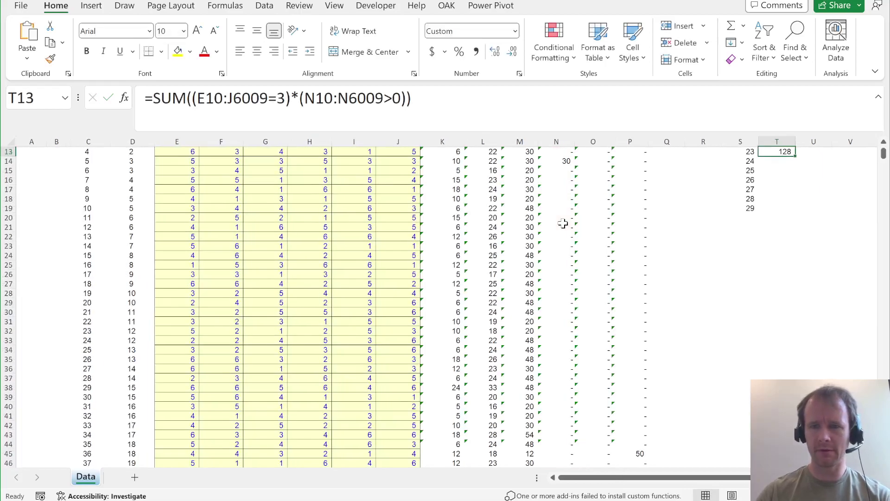
Match T13 with Question 23's options in the PDF and enter answer B in U13
{"action": "key", "text": "alt+Tab"}
{"action": "key", "text": "alt+Tab"}
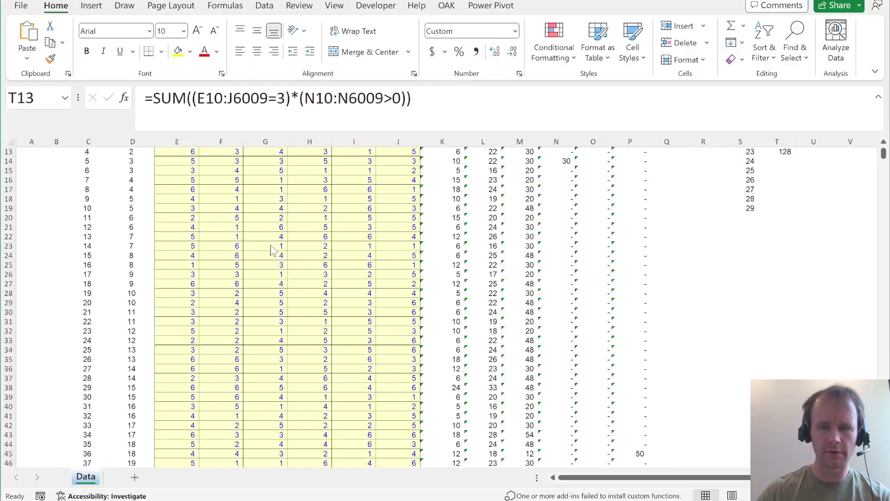
{"action": "key", "text": "Right"}
{"action": "key", "text": "Return"}
Read Question 24 in the PDF and find the 50th 'All The Numbers' turn in T14 with =INDEX(FILTER(C10:C6009,O10:O6009>0),50)
{"action": "key", "text": "alt+Tab"}
{"action": "scroll", "coordinate": [325, 347], "scroll_direction": "down", "scroll_amount": 10}
{"action": "scroll", "coordinate": [328, 351], "scroll_direction": "down", "scroll_amount": 1}
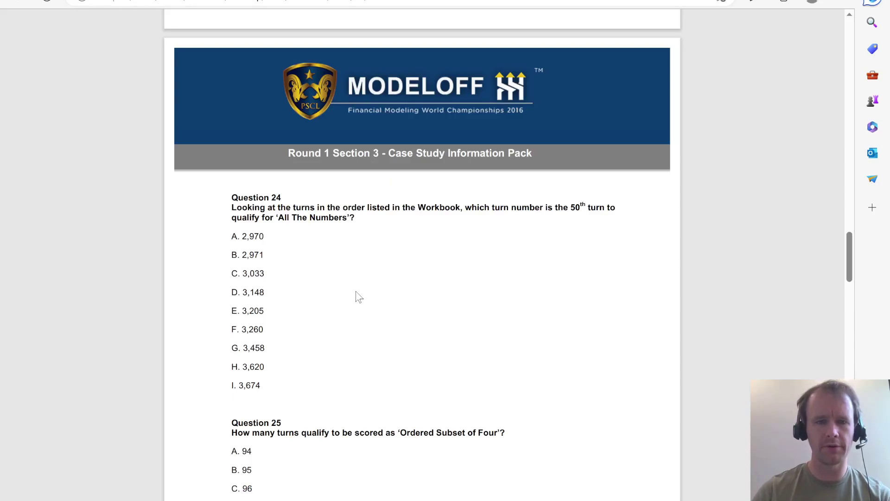
{"action": "key", "text": "alt+Tab"}
{"action": "type", "text": "="}
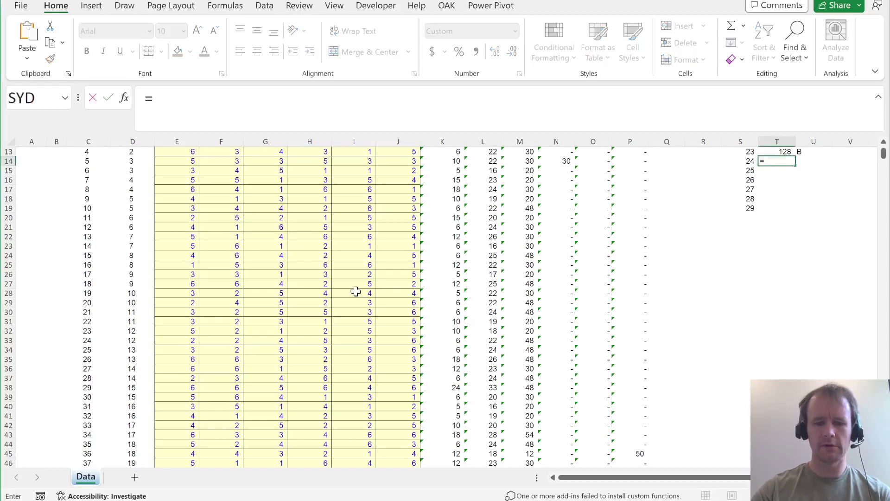
{"action": "key", "text": "Tab"}
{"action": "type", "text": "fil"}
{"action": "key", "text": "Tab"}
{"action": "left_click", "coordinate": [76, 199]}
{"action": "key", "text": "ctrl+Up"}
{"action": "key", "text": "ctrl+Up"}
{"action": "key", "text": "Down"}
{"action": "key", "text": "Down"}
{"action": "key", "text": "Down"}
{"action": "key", "text": "Down"}
{"action": "key", "text": "ctrl+shift+Down"}
{"action": "type", "text": ","}
{"action": "key", "text": "Left"}
{"action": "key", "text": "Left"}
{"action": "key", "text": "Left"}
{"action": "key", "text": "Left"}
{"action": "key", "text": "ctrl+Up"}
{"action": "key", "text": "ctrl+Left"}
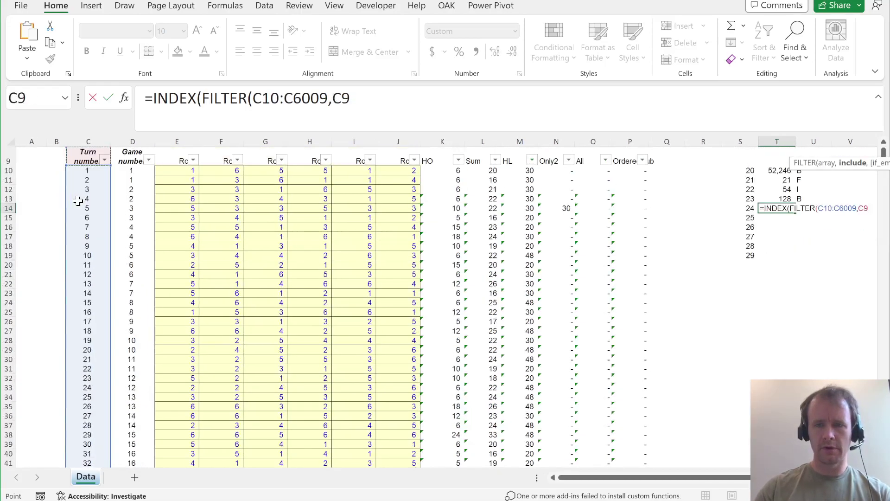
{"action": "key", "text": "Right"}
{"action": "key", "text": "ctrl+Right"}
{"action": "key", "text": "Left"}
{"action": "key", "text": "Down"}
{"action": "key", "text": "ctrl+shift+Down"}
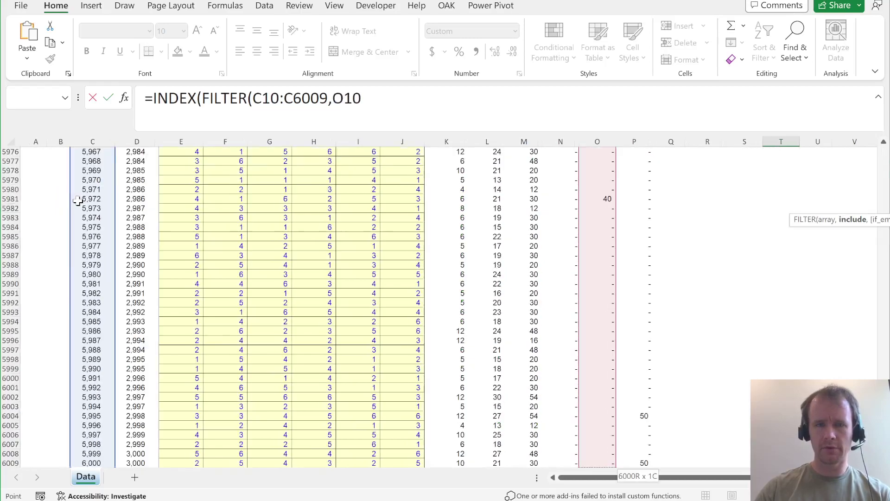
{"action": "type", "text": ">"}
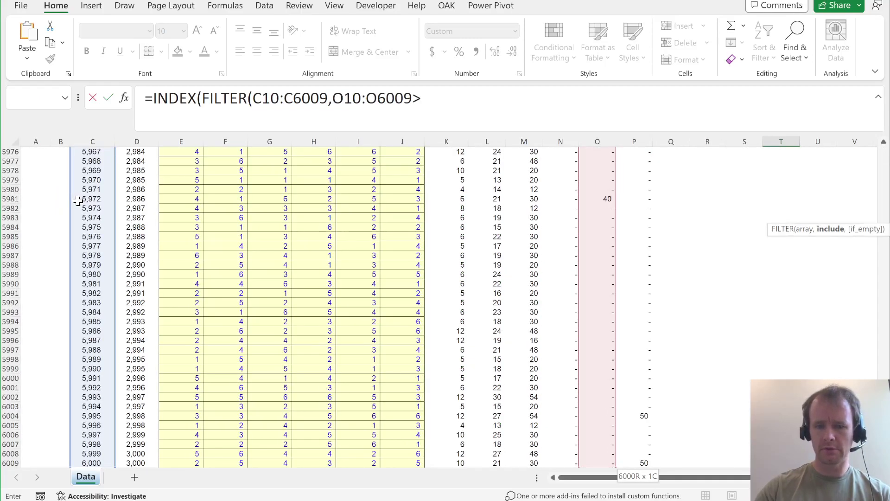
{"action": "type", "text": "0),50"}
{"action": "key", "text": "ctrl+Return"}
Match T14 with Question 24's options in the PDF and enter answer D in U14
{"action": "key", "text": "alt+Tab"}
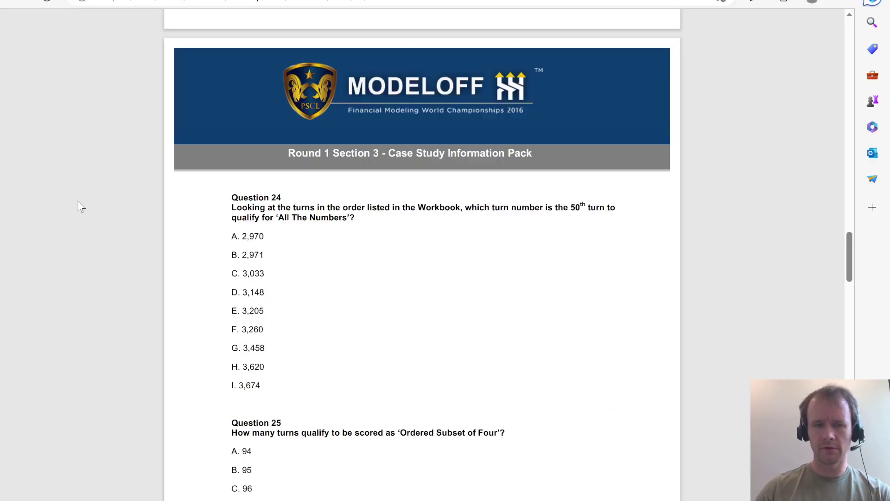
{"action": "key", "text": "alt+Tab"}
{"action": "key", "text": "Tab"}
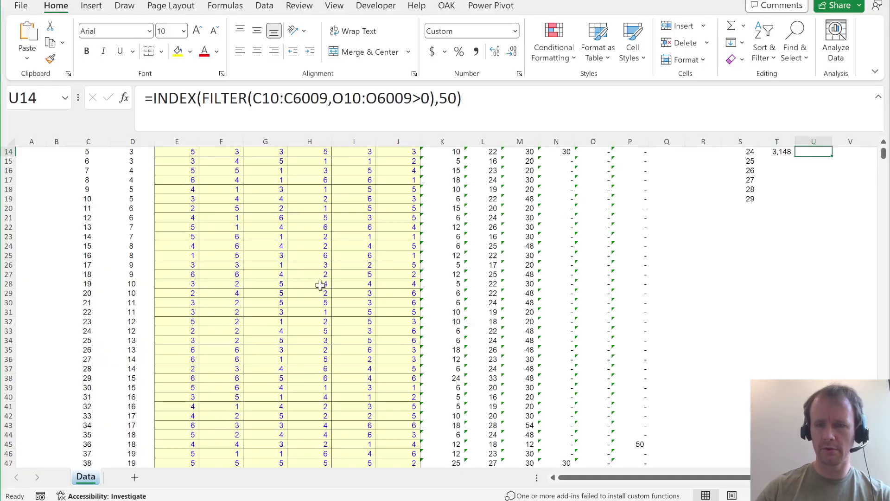
{"action": "key", "text": "Return"}
Read Question 25 in the PDF and count the qualifying 'Ordered Subset of Four' turns in T15 with =COUNTIF(P10:P6009,">0")
{"action": "key", "text": "alt+Tab"}
{"action": "scroll", "coordinate": [391, 404], "scroll_direction": "down", "scroll_amount": 3}
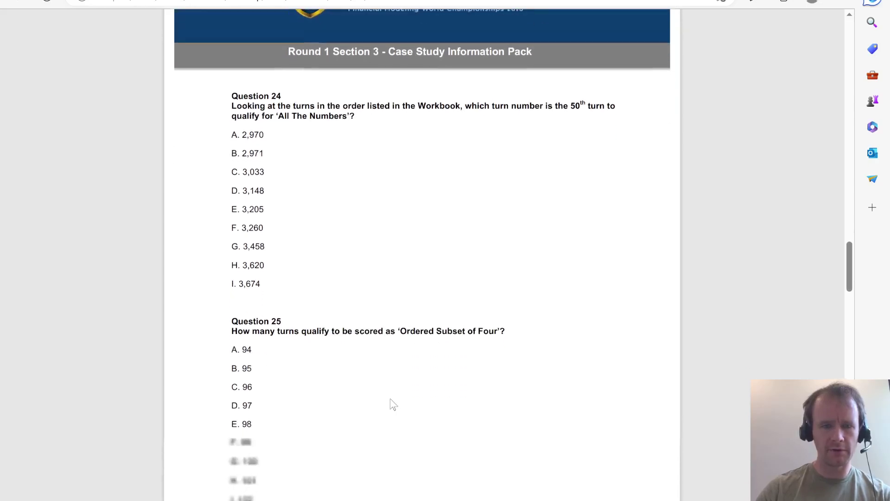
{"action": "key", "text": "alt+Tab"}
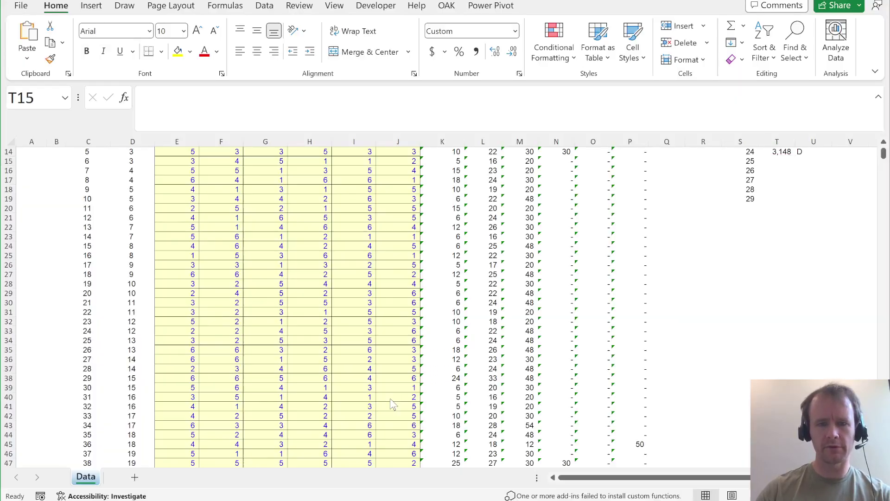
{"action": "key", "text": "ctrl+shift+Up"}
{"action": "key", "text": "ctrl+shift+Up"}
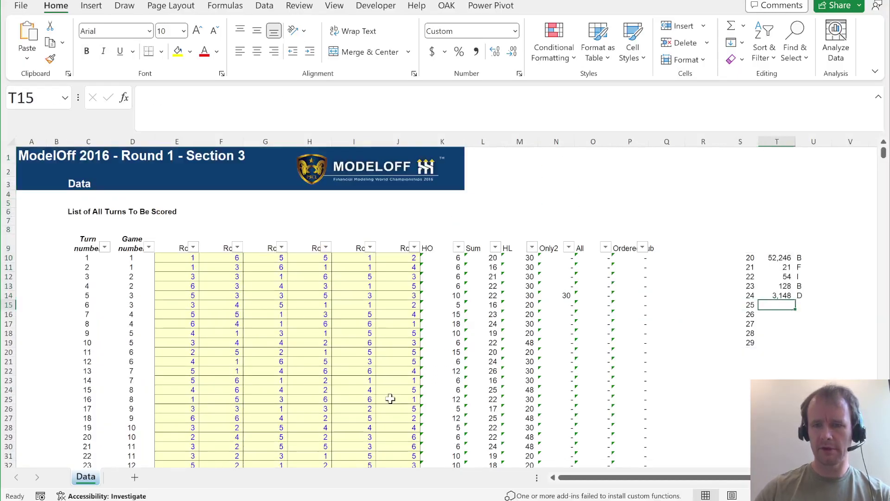
{"action": "type", "text": "=countif"}
{"action": "key", "text": "Tab"}
{"action": "key", "text": "Left"}
{"action": "key", "text": "Left"}
{"action": "key", "text": "Left"}
{"action": "key", "text": "Left"}
{"action": "key", "text": "ctrl+Up"}
{"action": "key", "text": "Down"}
{"action": "key", "text": "ctrl+shift+Down"}
{"action": "type", "text": ","}
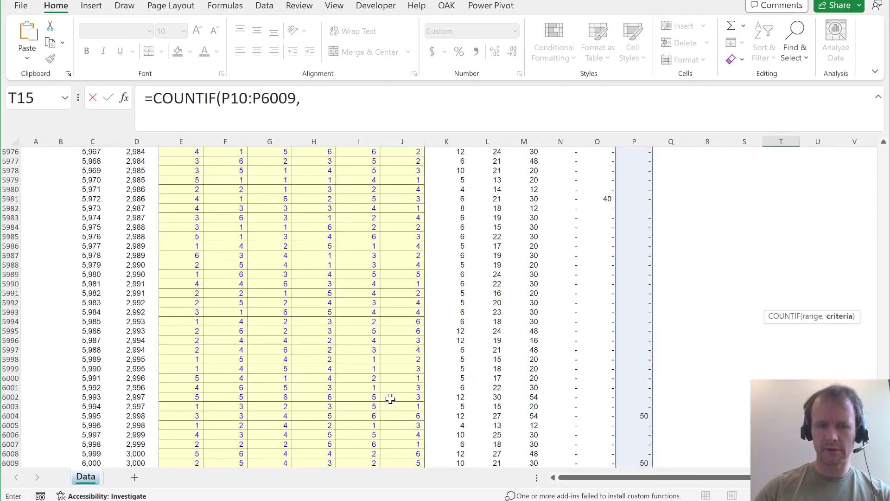
{"action": "type", "text": "\")"}
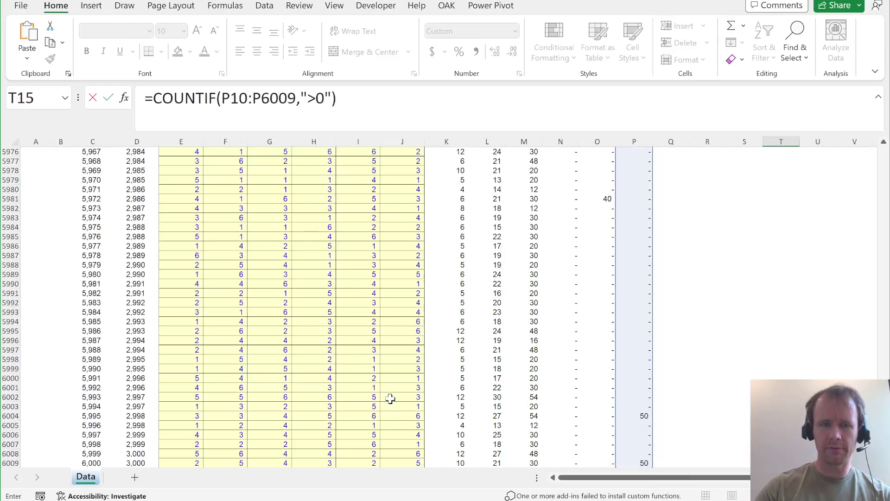
{"action": "key", "text": "ctrl+Return"}
Match T15 with Question 25's options in the PDF and enter answer E in U15
{"action": "key", "text": "alt+Tab"}
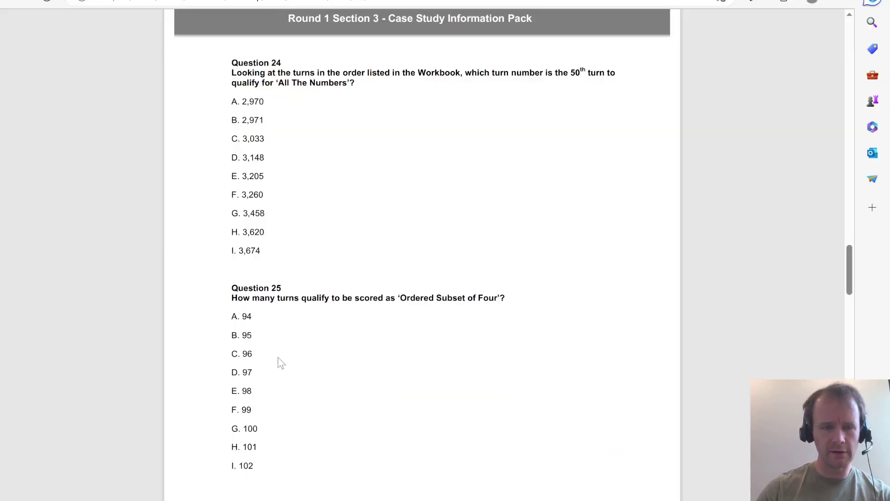
{"action": "key", "text": "alt+Tab"}
{"action": "key", "text": "Right"}
{"action": "type", "text": "E"}
Read Question 26 in the PDF and autofit the width of the 'Ordered sub' column on the Data sheet
{"action": "key", "text": "alt+Tab"}
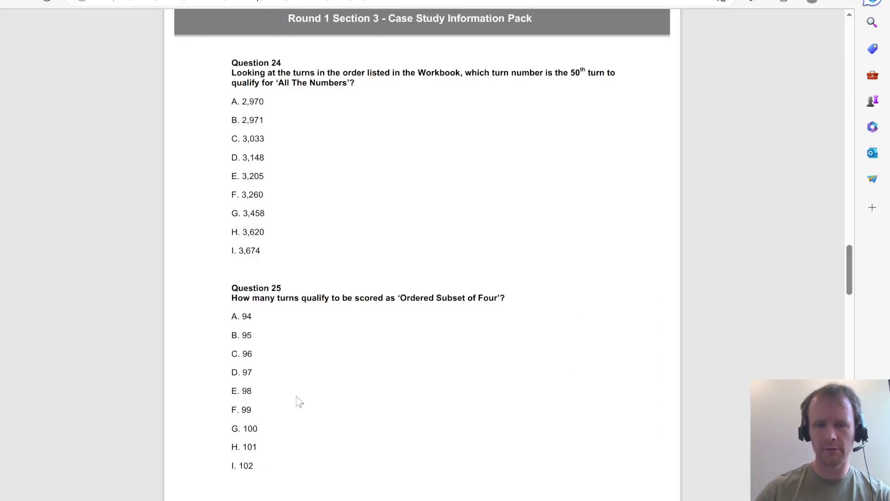
{"action": "scroll", "coordinate": [351, 471], "scroll_direction": "down", "scroll_amount": 12}
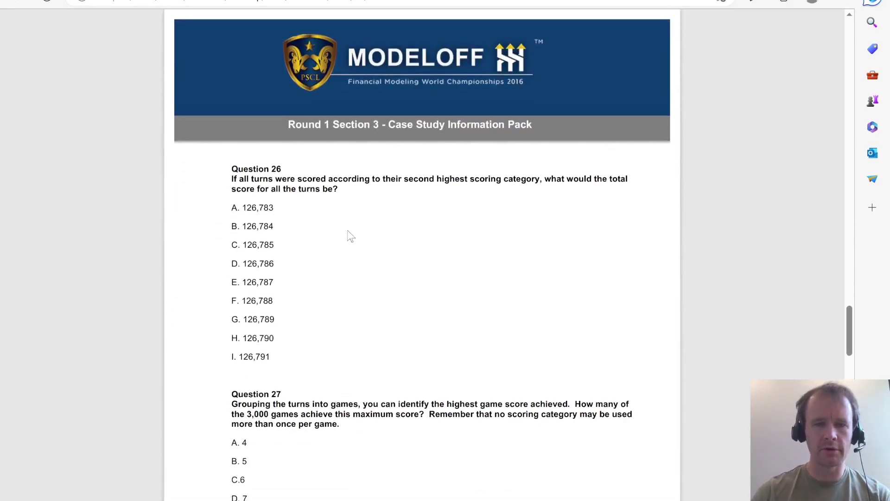
{"action": "key", "text": "alt+Tab"}
{"action": "left_click", "coordinate": [625, 201]}
{"action": "key", "text": "ctrl+Up"}
{"action": "key", "text": "ctrl+Up"}
{"action": "key", "text": "Down"}
{"action": "key", "text": "Down"}
{"action": "key", "text": "Down"}
{"action": "key", "text": "Down"}
{"action": "key", "text": "Down"}
{"action": "key", "text": "Down"}
{"action": "key", "text": "Down"}
{"action": "key", "text": "Down"}
{"action": "key", "text": "Down"}
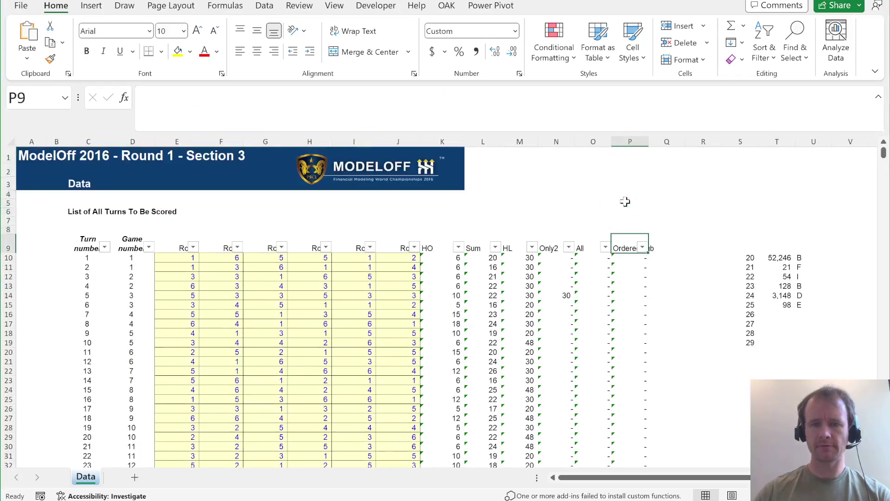
{"action": "key", "text": "Up"}
{"action": "key", "text": "alt+h"}
{"action": "key", "text": "o"}
{"action": "key", "text": "i"}
Add the headers 'Best' in Q9 and '2nd best' in R9, inserting a new column before the answer block
{"action": "key", "text": "Right"}
{"action": "type", "text": "Best"}
{"action": "key", "text": "Right"}
{"action": "key", "text": "alt"}
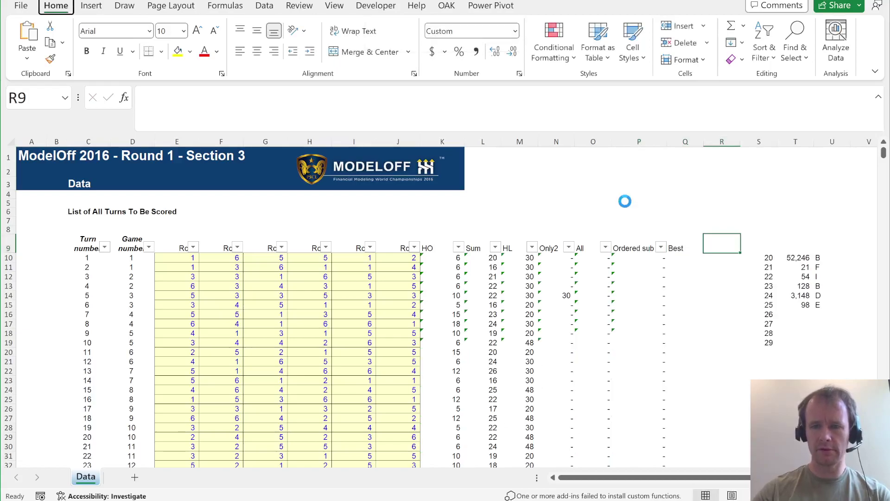
{"action": "type", "text": "hic"}
{"action": "type", "text": "@"}
{"action": "key", "text": "BackSpace"}
{"action": "type", "text": "2nd best"}
{"action": "key", "text": "Return"}
{"action": "key", "text": "Left"}
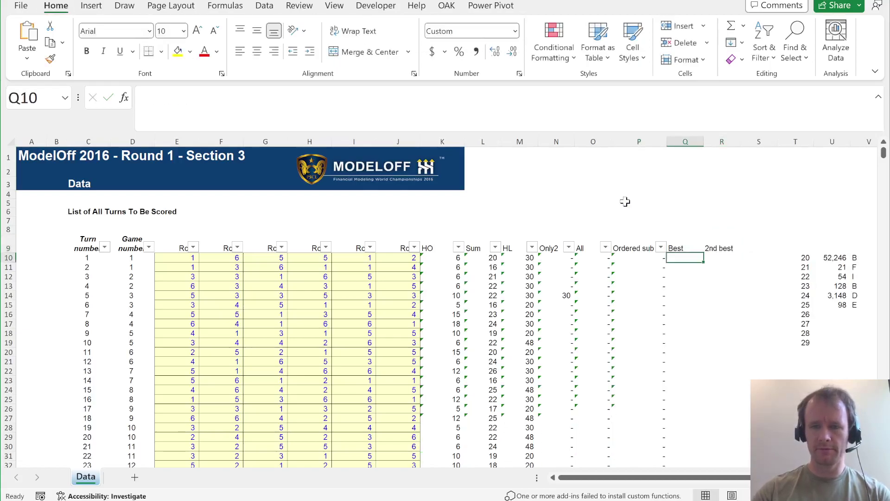
Calculate the first turn's best category score in Q10 with =MAX(K10:P10)
{"action": "type", "text": "=max("}
{"action": "key", "text": "Left"}
{"action": "key", "text": "shift+Left"}
{"action": "key", "text": "shift+Left"}
{"action": "key", "text": "shift+Left"}
{"action": "key", "text": "shift+Left"}
{"action": "key", "text": "shift+Left"}
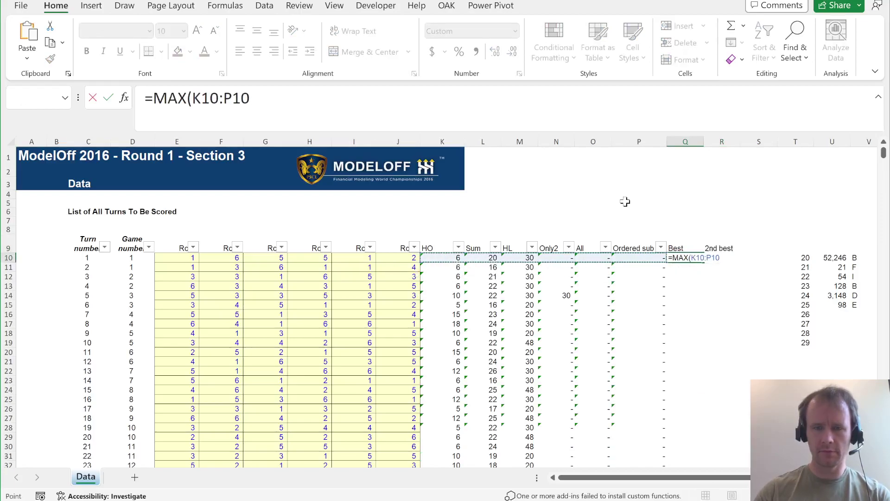
{"action": "key", "text": "Tab"}
Calculate the first turn's second-highest category score in R10 with =LARGE(K10:P10,2)
{"action": "type", "text": "=larg"}
{"action": "key", "text": "Tab"}
{"action": "key", "text": "Left"}
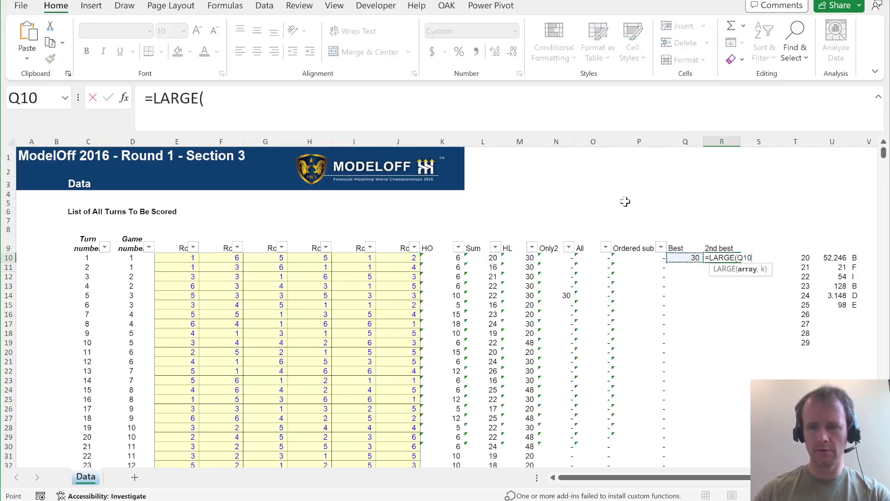
{"action": "key", "text": "Left"}
{"action": "key", "text": "shift+Left"}
{"action": "key", "text": "shift+Right"}
{"action": "key", "text": "shift+Left"}
{"action": "key", "text": "shift+Left"}
{"action": "key", "text": "shift+Left"}
{"action": "key", "text": "shift+Left"}
{"action": "key", "text": "shift+Left"}
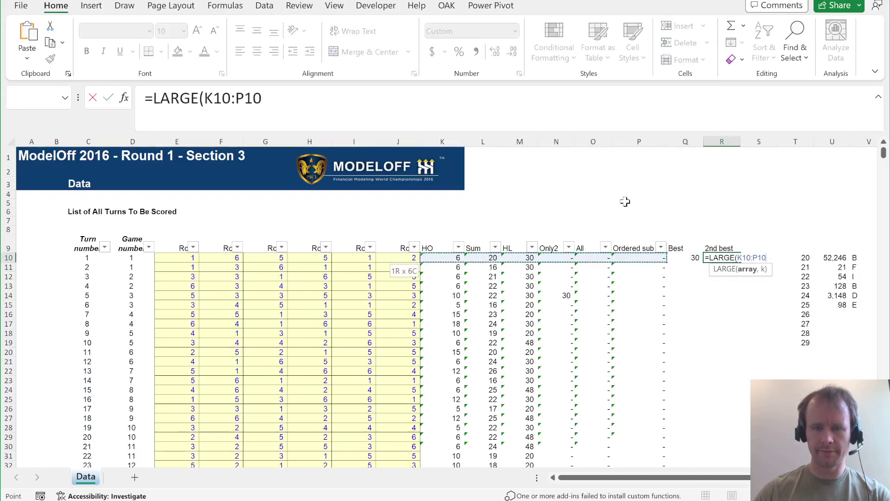
{"action": "type", "text": ",2)"}
{"action": "key", "text": "Return"}
Fill the Best and 2nd best formulas in Q10:R10 down through the last turn
{"action": "key", "text": "Left"}
{"action": "key", "text": "Left"}
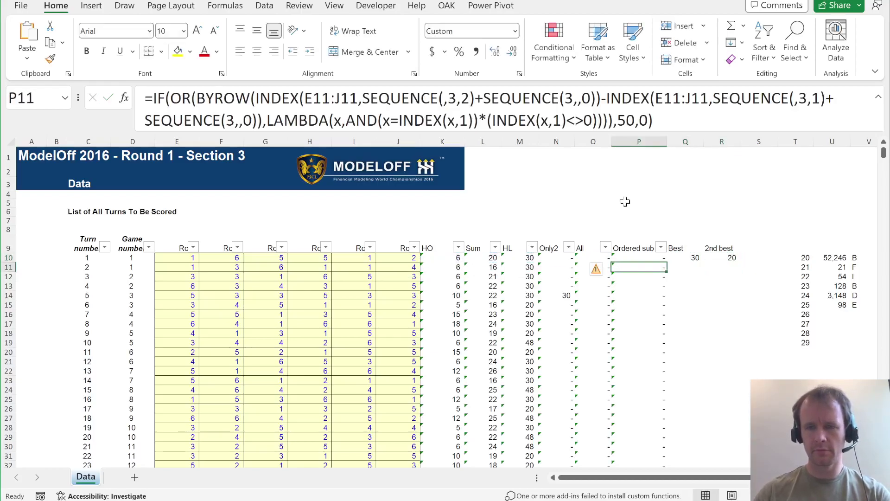
{"action": "key", "text": "ctrl+Down"}
{"action": "key", "text": "Right"}
{"action": "key", "text": "shift+Right"}
{"action": "key", "text": "ctrl+shift+Up"}
{"action": "key", "text": "ctrl+d"}
Total the '2nd best' scores for Question 26 in U16 with a SUM of column R from R10 through the last turn
{"action": "key", "text": "Right"}
{"action": "key", "text": "Right"}
{"action": "key", "text": "Right"}
{"action": "key", "text": "Right"}
{"action": "key", "text": "ctrl+Up"}
{"action": "key", "text": "Right"}
{"action": "key", "text": "Left"}
{"action": "key", "text": "Left"}
{"action": "key", "text": "Down"}
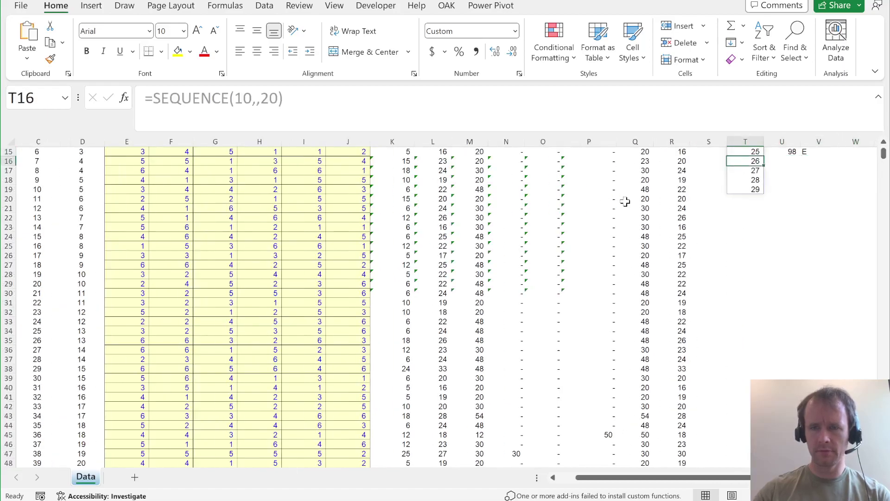
{"action": "key", "text": "Right"}
{"action": "type", "text": "=sum"}
{"action": "key", "text": "Tab"}
{"action": "key", "text": "Left"}
{"action": "key", "text": "ctrl+Left"}
{"action": "key", "text": "ctrl+Up"}
{"action": "key", "text": "Down"}
{"action": "key", "text": "ctrl+shift+Down"}
{"action": "type", "text": ")"}
{"action": "key", "text": "Tab"}
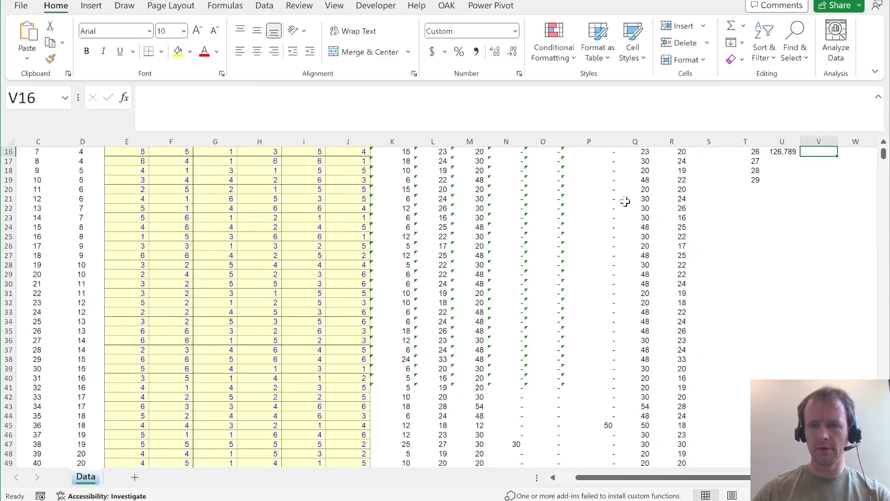
Match U16 with Question 26's options in the PDF and enter answer G in V16
{"action": "key", "text": "alt+Tab"}
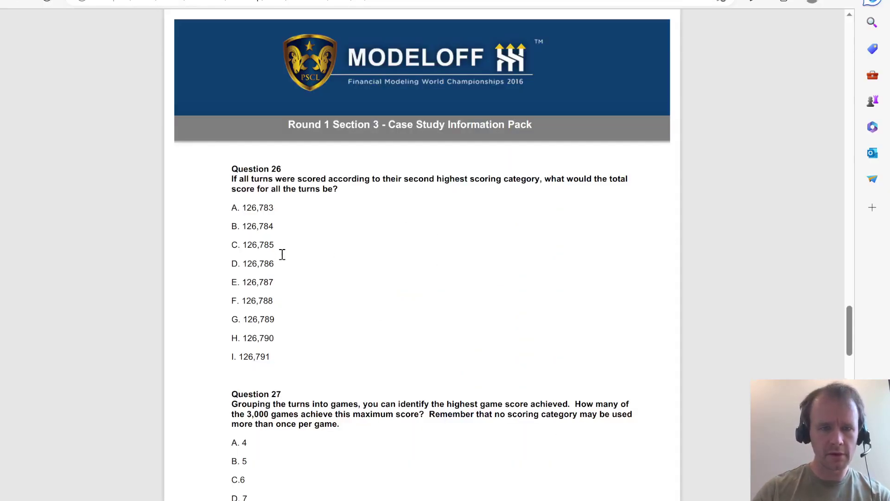
{"action": "key", "text": "alt+Tab"}
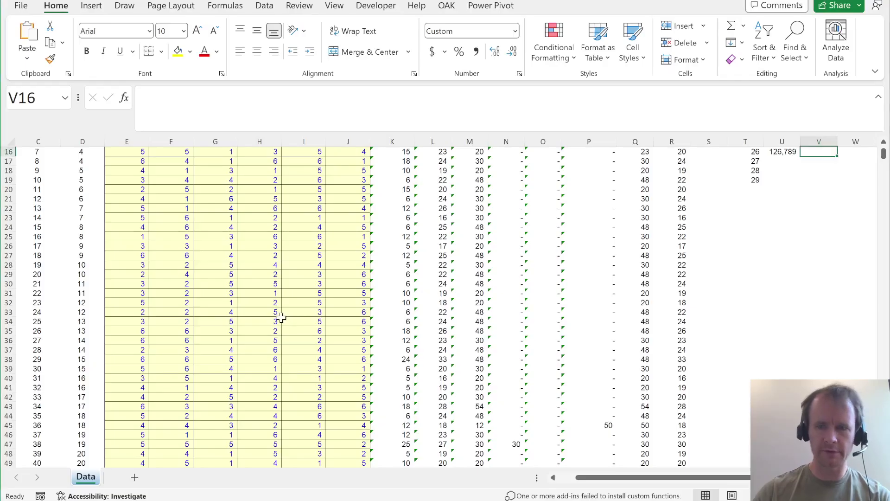
{"action": "type", "text": "G"}
{"action": "key", "text": "Return"}
Read Question 27 in the PDF and examine the category scores of the first game's two turns in K10:P11
{"action": "key", "text": "alt+Tab"}
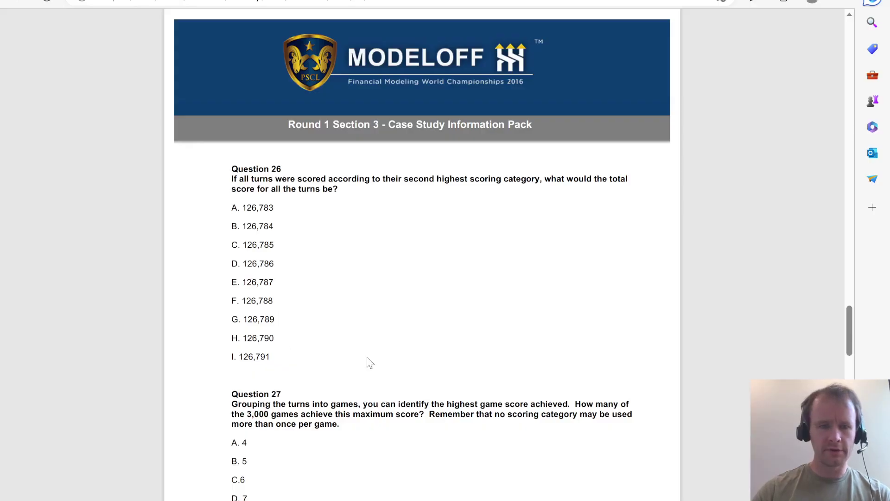
{"action": "scroll", "coordinate": [369, 362], "scroll_direction": "down", "scroll_amount": 2}
{"action": "scroll", "coordinate": [368, 361], "scroll_direction": "down", "scroll_amount": 1}
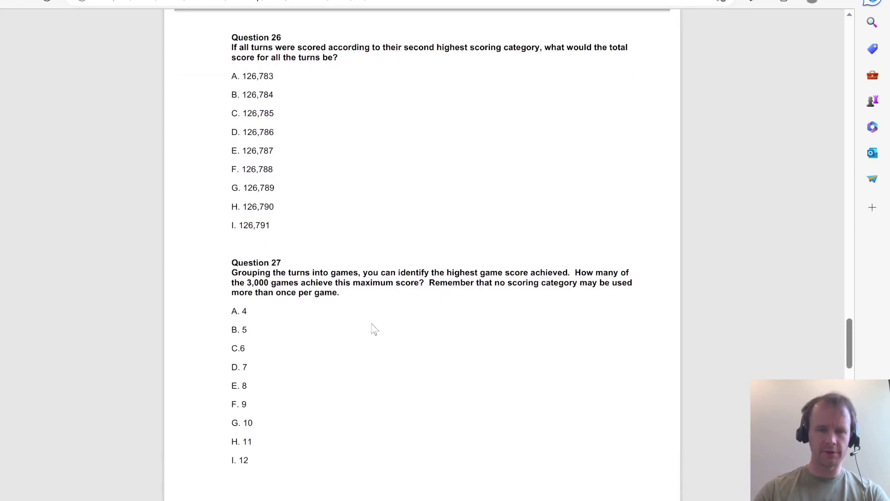
{"action": "key", "text": "alt+Tab"}
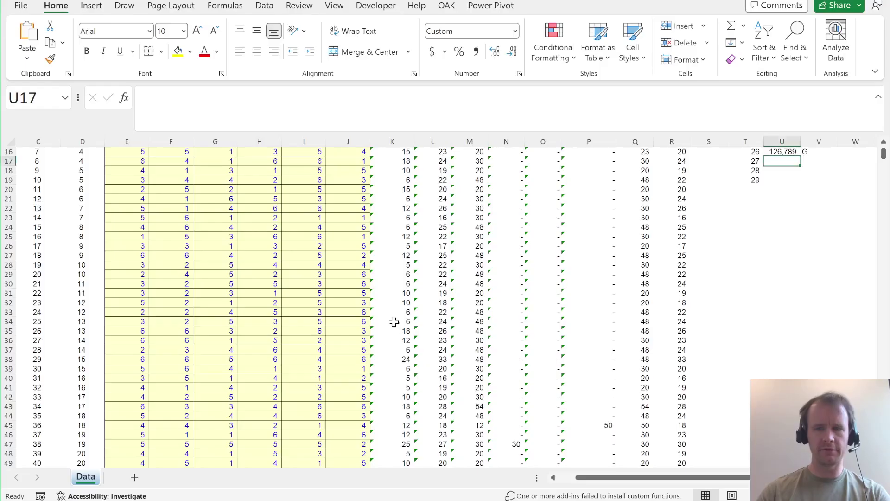
{"action": "left_click", "coordinate": [635, 199]}
{"action": "key", "text": "ctrl+Up"}
{"action": "key", "text": "ctrl+Up"}
{"action": "key", "text": "Right"}
{"action": "key", "text": "Down"}
{"action": "key", "text": "Down"}
{"action": "key", "text": "Down"}
{"action": "key", "text": "Down"}
{"action": "key", "text": "Down"}
{"action": "key", "text": "Right"}
{"action": "key", "text": "Down"}
{"action": "key", "text": "Down"}
{"action": "key", "text": "Down"}
{"action": "key", "text": "Down"}
{"action": "key", "text": "Up"}
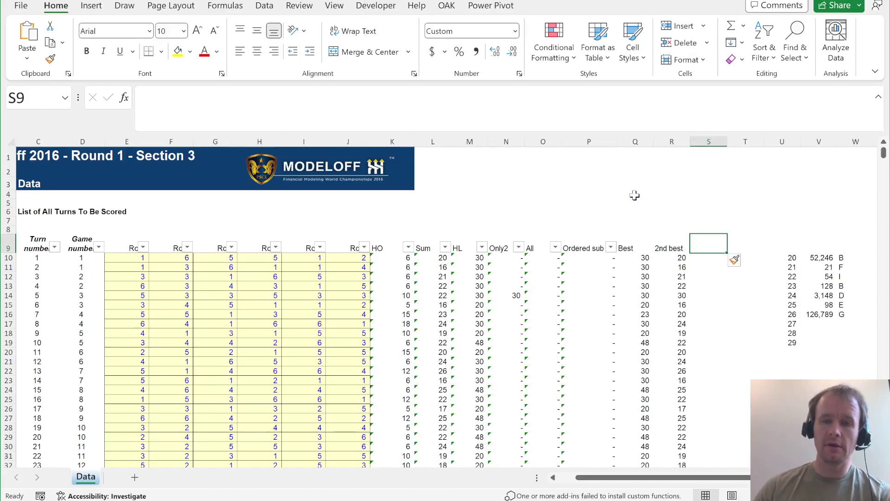
{"action": "key", "text": "Left"}
{"action": "key", "text": "Left"}
{"action": "key", "text": "Left"}
{"action": "key", "text": "Down"}
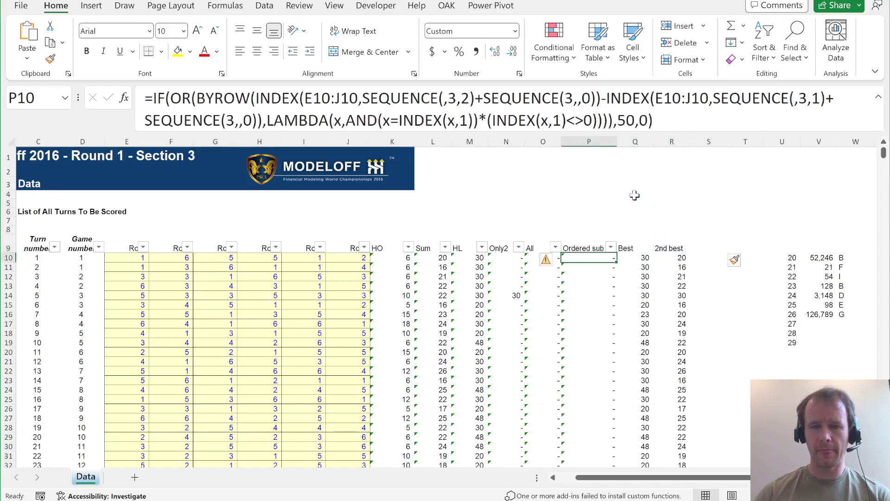
{"action": "key", "text": "shift+Left"}
{"action": "key", "text": "shift+Left"}
{"action": "key", "text": "shift+Left"}
{"action": "key", "text": "shift+Left"}
{"action": "key", "text": "shift+Left"}
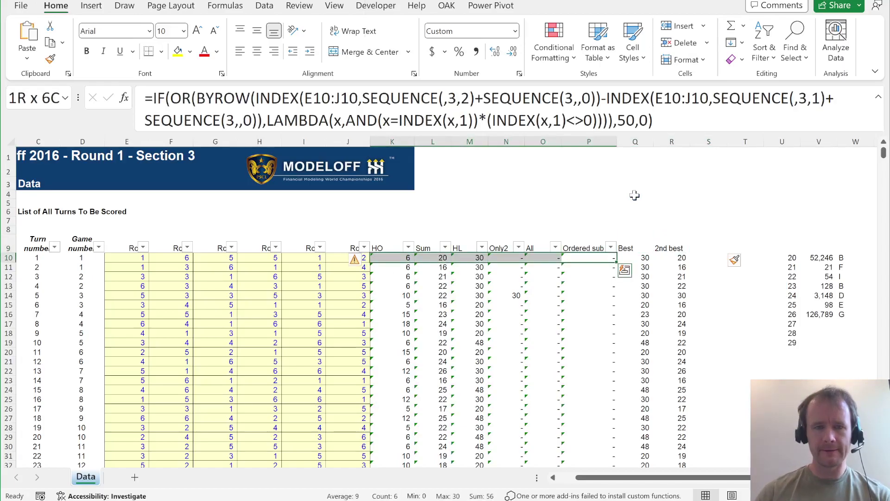
{"action": "key", "text": "shift+Down"}
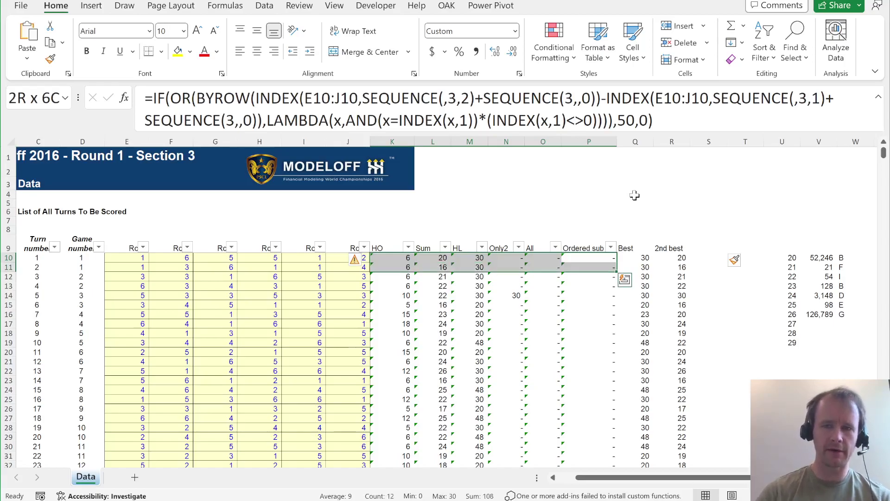
Add the header 'Game' in S9 and enter 'n/a' for the first turn in S10
{"action": "key", "text": "Right"}
{"action": "key", "text": "Right"}
{"action": "key", "text": "Right"}
{"action": "key", "text": "Up"}
{"action": "type", "text": "Game"}
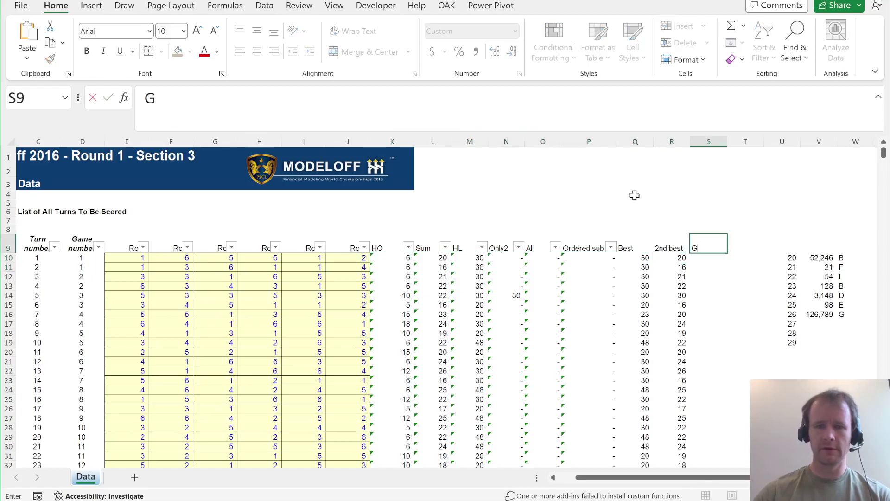
{"action": "key", "text": "Return"}
{"action": "type", "text": "n/a"}
{"action": "key", "text": "Return"}
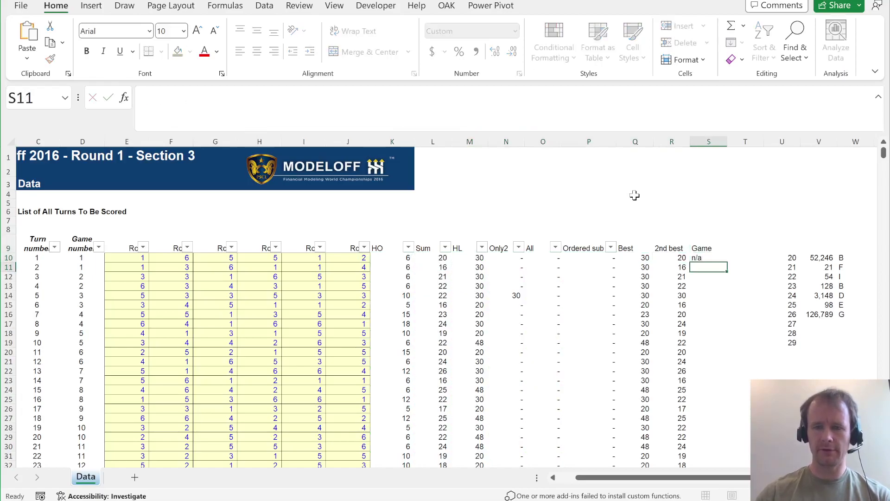
{"action": "type", "text": "="}
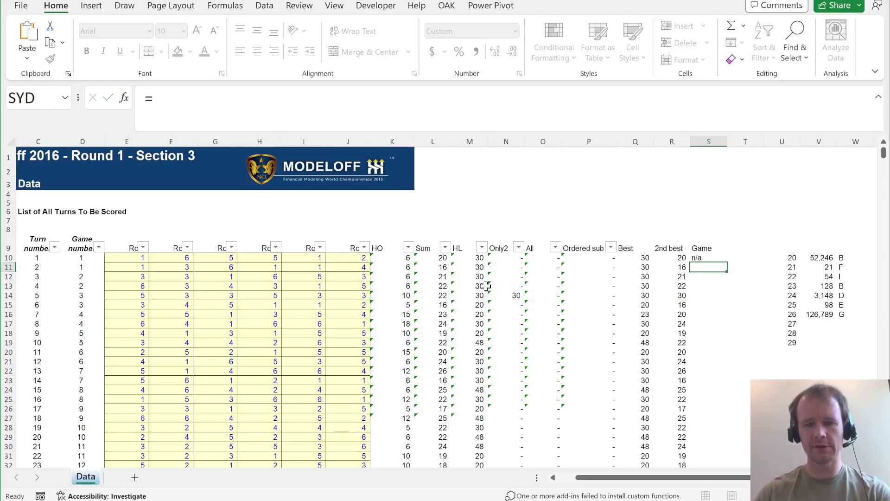
{"action": "key", "text": "Escape"}
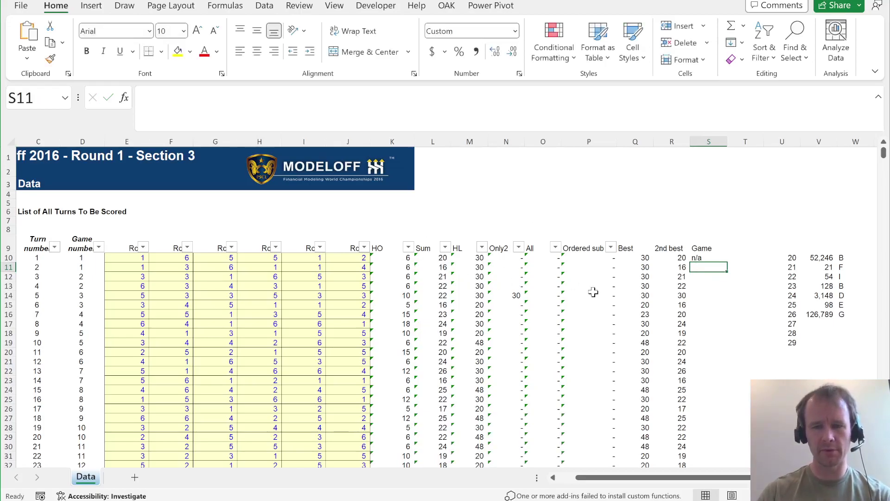
Insert a column before 'Game' and head it 'Best cat' in S9
{"action": "key", "text": "Up"}
{"action": "key", "text": "Up"}
{"action": "key", "text": "ctrl+space"}
{"action": "key", "text": "ctrl+shift+plus"}
{"action": "type", "text": "Best cat"}
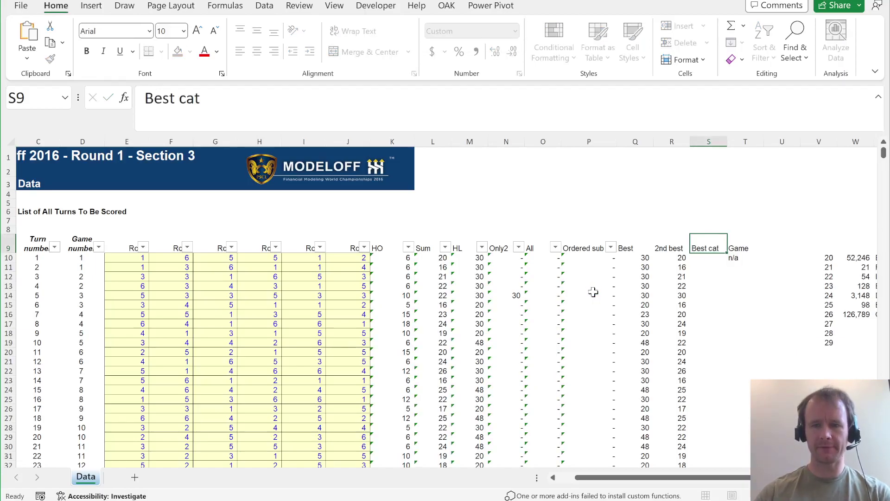
{"action": "key", "text": "Return"}
Start a LET formula in S10 that defines cats as a FILTER of the category headers $K$9:$P$9
{"action": "type", "text": "="}
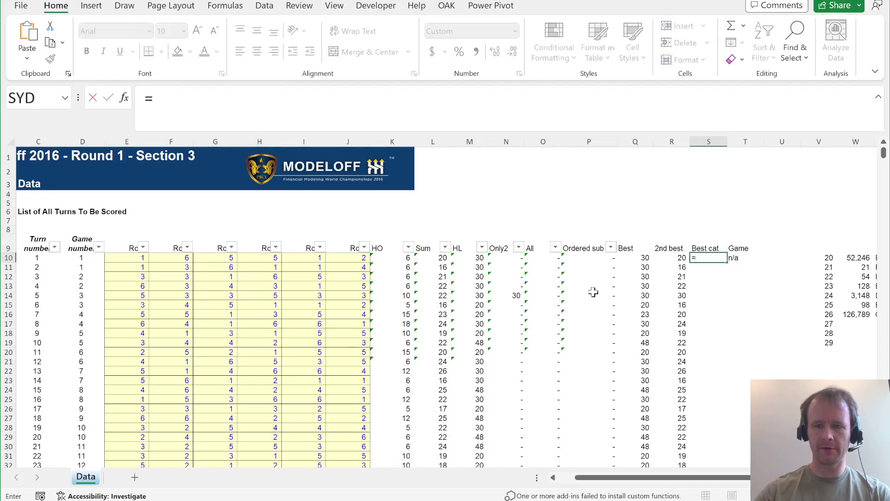
{"action": "type", "text": "let("}
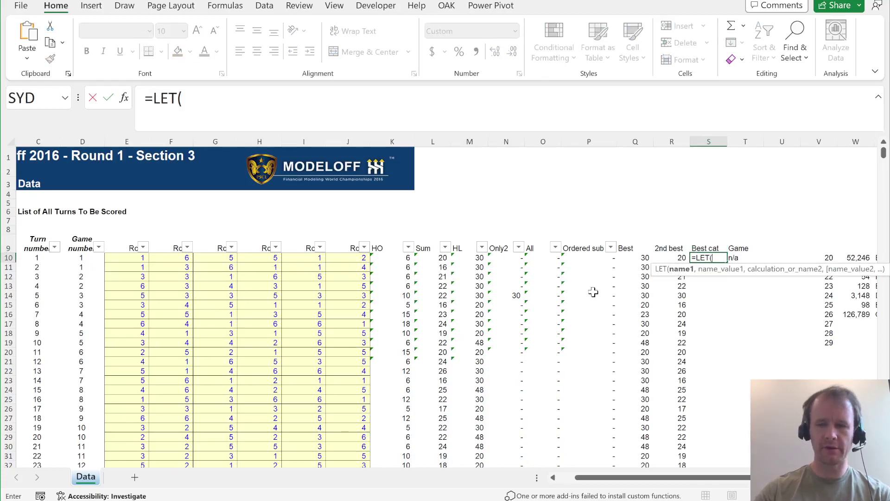
{"action": "key", "text": "Return"}
{"action": "key", "text": "Return"}
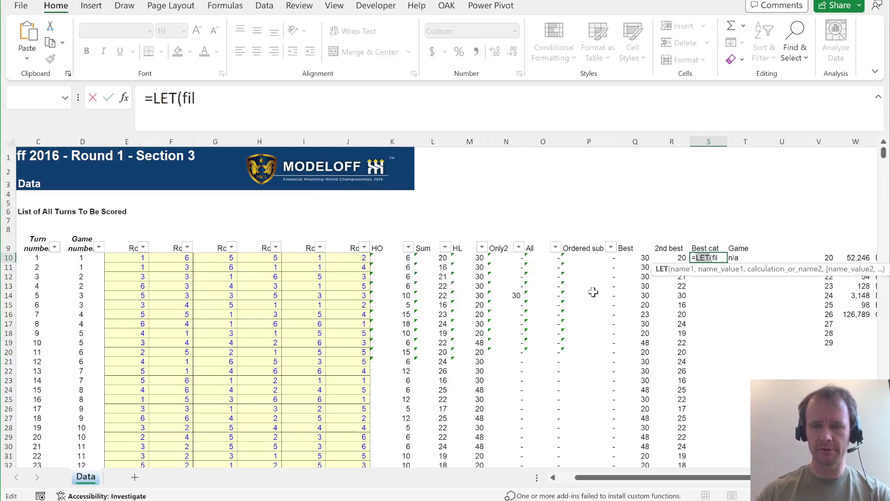
{"action": "key", "text": "BackSpace"}
{"action": "key", "text": "BackSpace"}
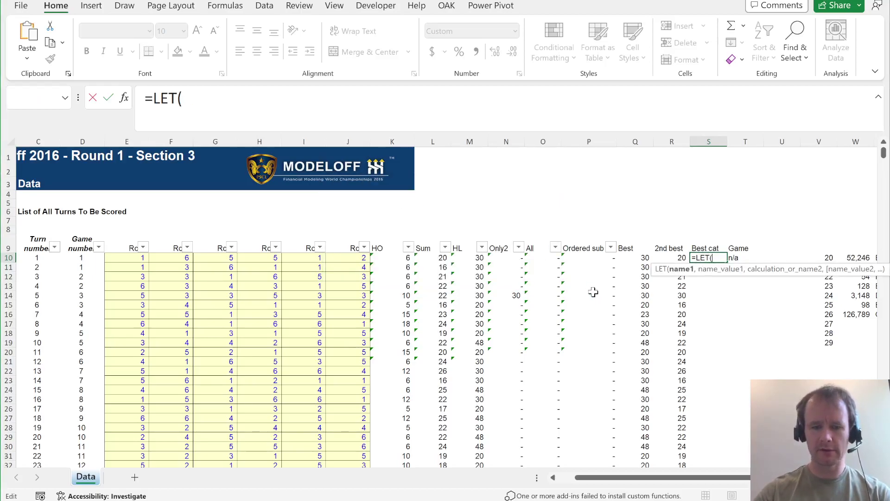
{"action": "type", "text": "ats,fil"}
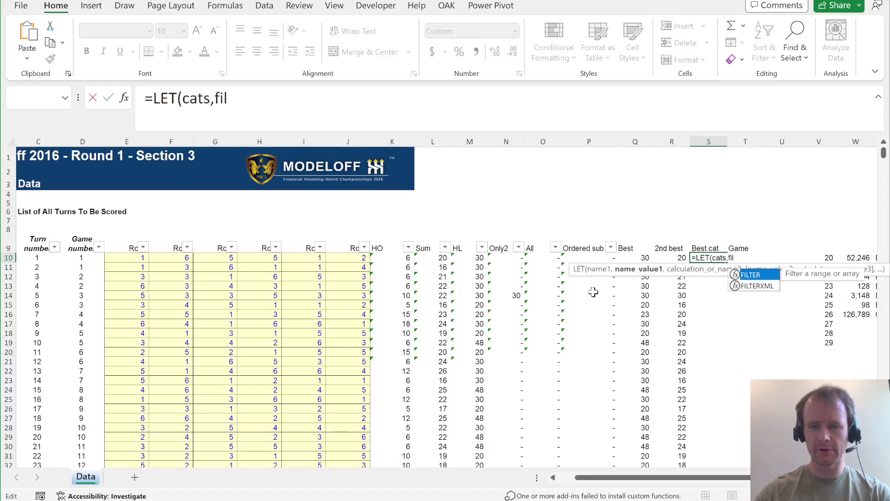
{"action": "key", "text": "Tab"}
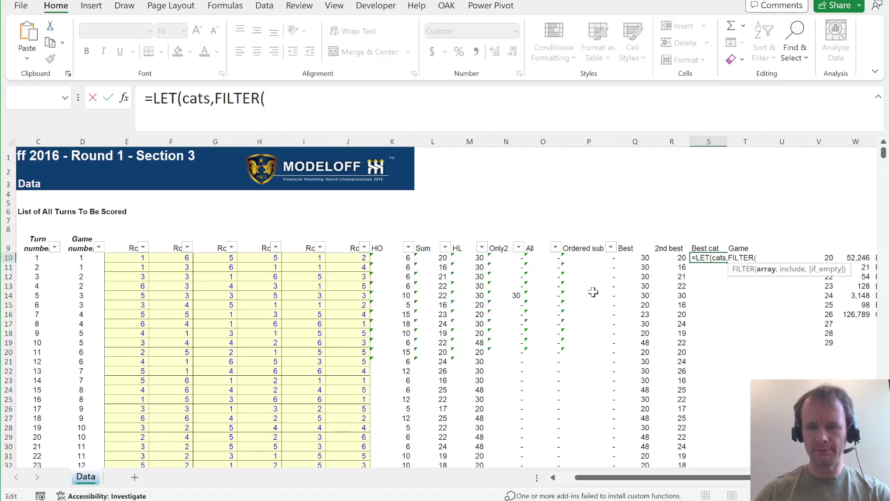
{"action": "key", "text": "Up"}
{"action": "key", "text": "Left"}
{"action": "key", "text": "Left"}
{"action": "key", "text": "Left"}
{"action": "key", "text": "shift+Left"}
{"action": "key", "text": "shift+Left"}
{"action": "key", "text": "shift+Left"}
{"action": "key", "text": "shift+Left"}
{"action": "key", "text": "shift+Left"}
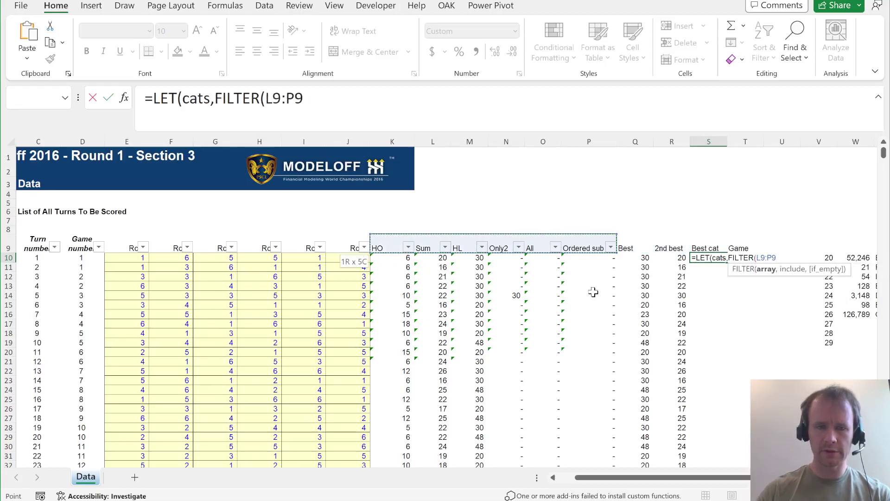
{"action": "key", "text": "F4"}
Complete the FILTER in S10 with the condition K10:P10=Q10, leaving out the if_empty argument
{"action": "type", "text": ","}
{"action": "key", "text": "Left"}
{"action": "key", "text": "Left"}
{"action": "key", "text": "Left"}
{"action": "key", "text": "shift+Left"}
{"action": "key", "text": "shift+Left"}
{"action": "key", "text": "shift+Left"}
{"action": "key", "text": "shift+Left"}
{"action": "key", "text": "shift+Left"}
{"action": "type", "text": "="}
{"action": "key", "text": "Left"}
{"action": "key", "text": "Left"}
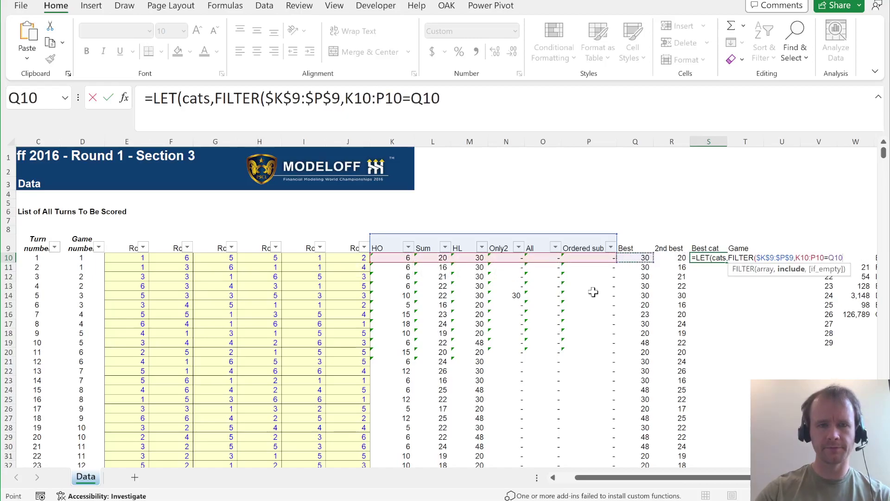
{"action": "type", "text": ")"}
{"action": "key", "text": "BackSpace"}
{"action": "type", "text": ","}
{"action": "type", "text": "\"N"}
{"action": "key", "text": "BackSpace"}
{"action": "key", "text": "BackSpace"}
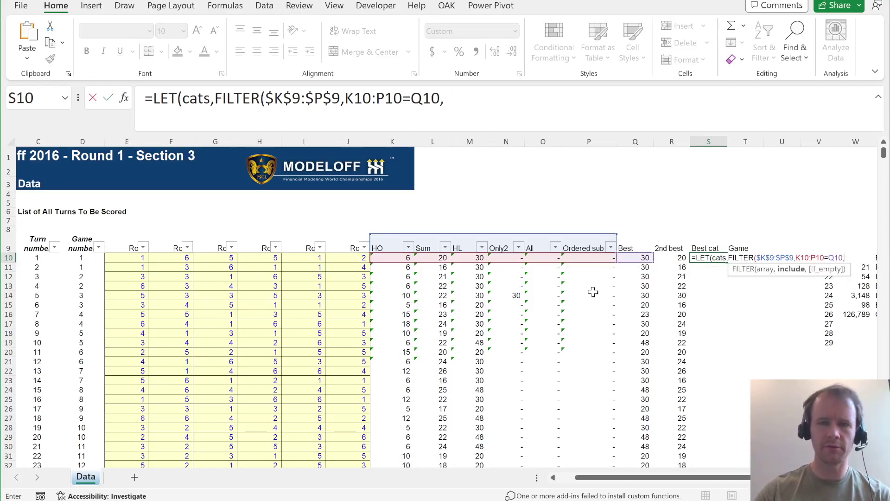
{"action": "type", "text": ")"}
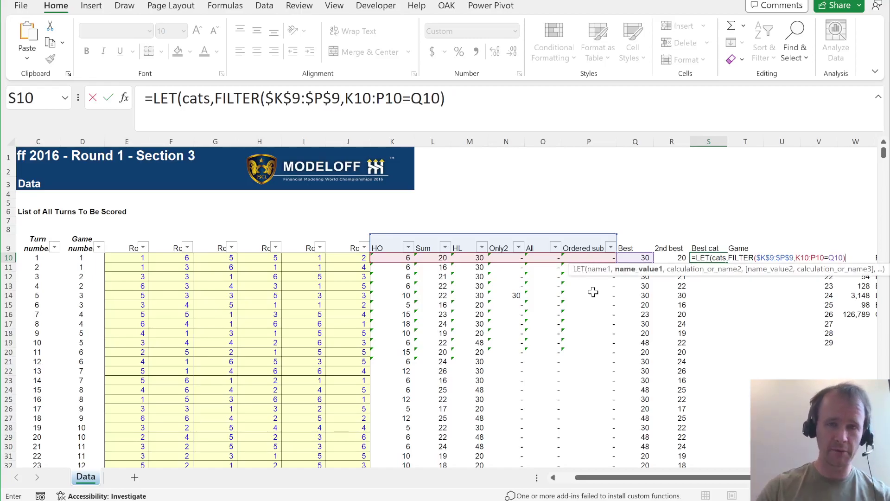
Finish the LET formula in S10 to return "Multi" if COLUMNS(cats)>1 and cats otherwise
{"action": "type", "text": ",i"}
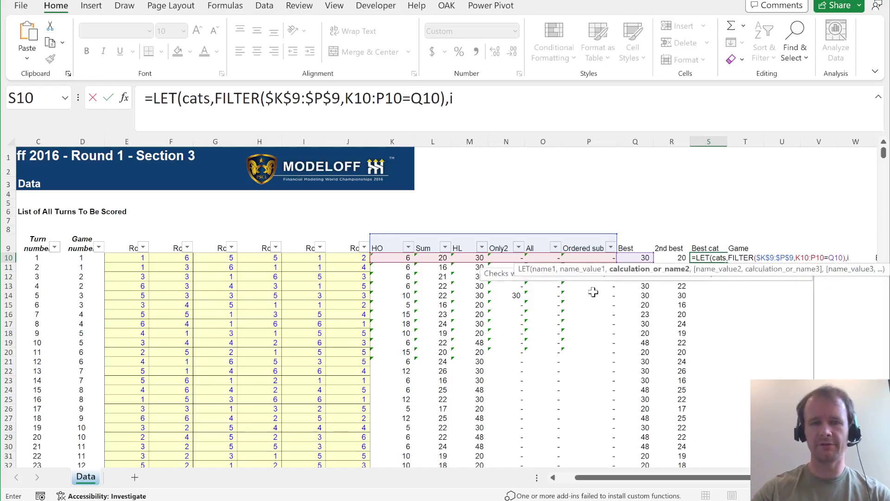
{"action": "key", "text": "Tab"}
{"action": "type", "text": "col"}
{"action": "key", "text": "Down"}
{"action": "key", "text": "Tab"}
{"action": "type", "text": "cats)>1,\"Mul"}
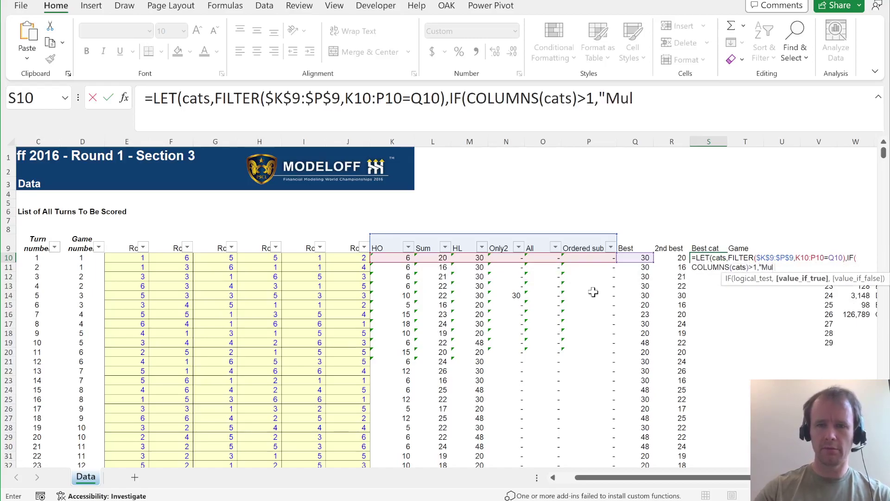
{"action": "type", "text": "ti\","}
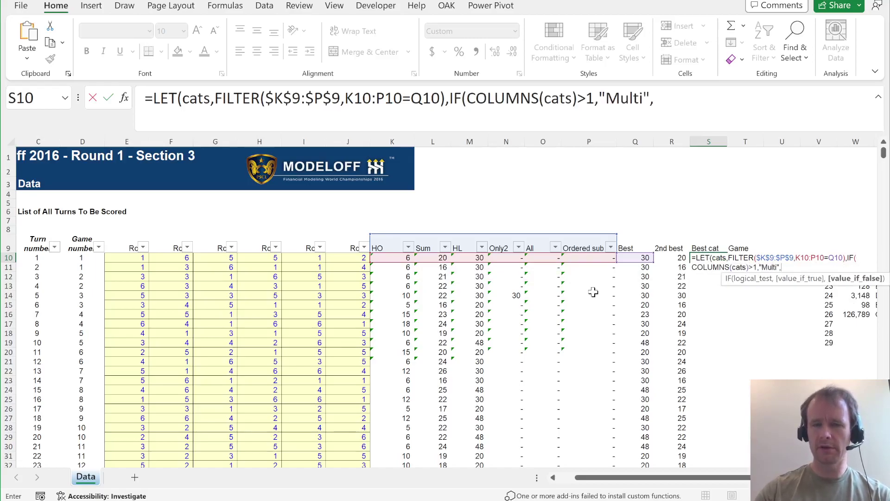
{"action": "type", "text": "cats)"}
{"action": "key", "text": "Return"}
Fill the best-category formula from S10 down to S6009
{"action": "key", "text": "Up"}
{"action": "key", "text": "ctrl+Down"}
{"action": "key", "text": "ctrl+shift+Up"}
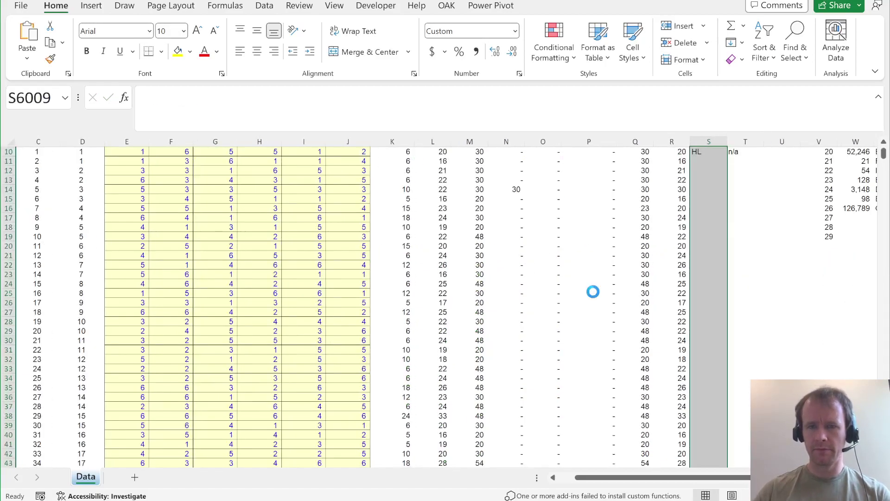
{"action": "key", "text": "ctrl+d"}
{"action": "key", "text": "Up"}
{"action": "key", "text": "Down"}
{"action": "key", "text": "Down"}
{"action": "key", "text": "Up"}
Start an IF formula in T11 that tests whether S10=S11
{"action": "key", "text": "Right"}
{"action": "key", "text": "Down"}
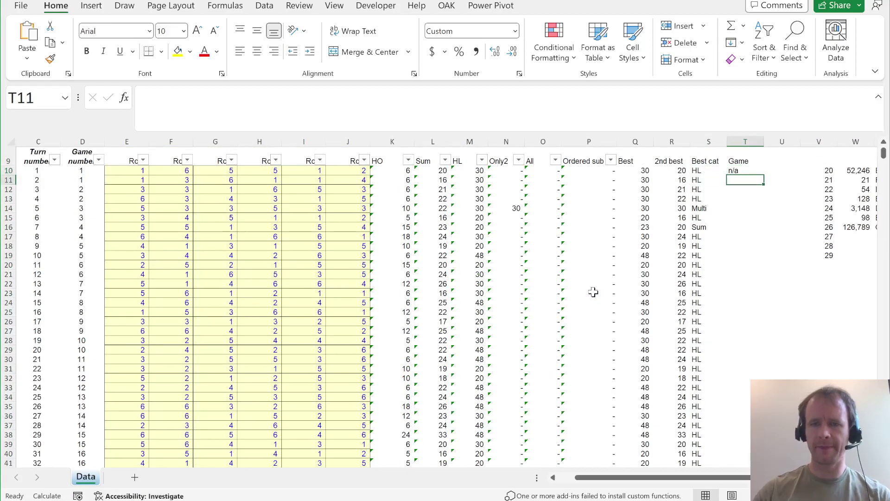
{"action": "type", "text": "=IF("}
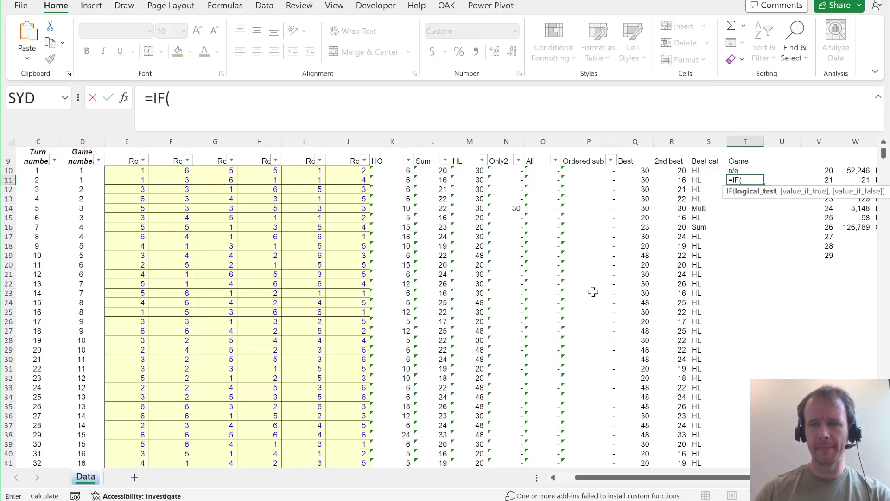
{"action": "key", "text": "Up"}
{"action": "key", "text": "Left"}
{"action": "type", "text": "="}
{"action": "key", "text": "Left"}
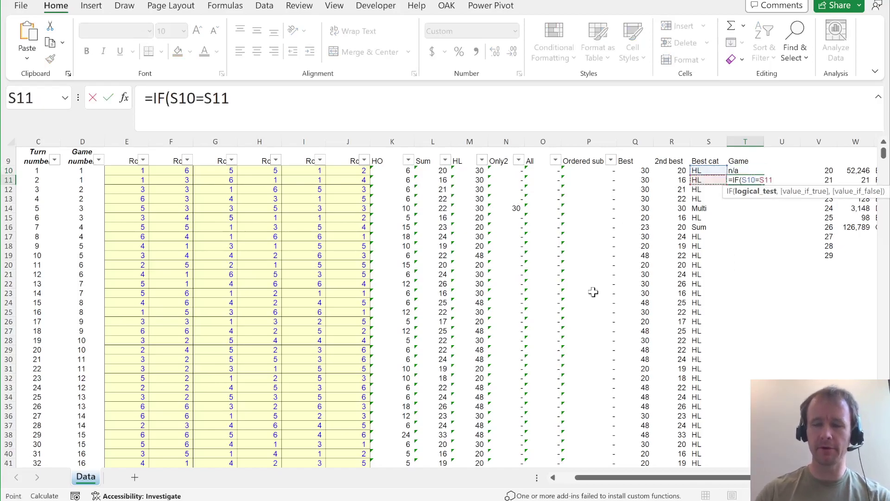
Begin the IF's true value in T11 as a MAX with Q10+R11 as its first argument
{"action": "type", "text": ",max"}
{"action": "key", "text": "Tab"}
{"action": "key", "text": "Up"}
{"action": "key", "text": "Left"}
{"action": "key", "text": "Left"}
{"action": "key", "text": "Left"}
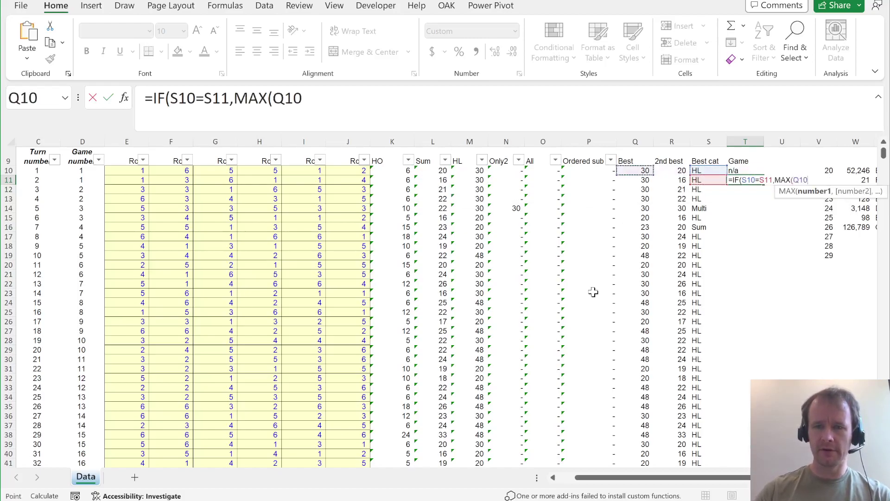
{"action": "type", "text": ","}
{"action": "key", "text": "Left"}
{"action": "key", "text": "Left"}
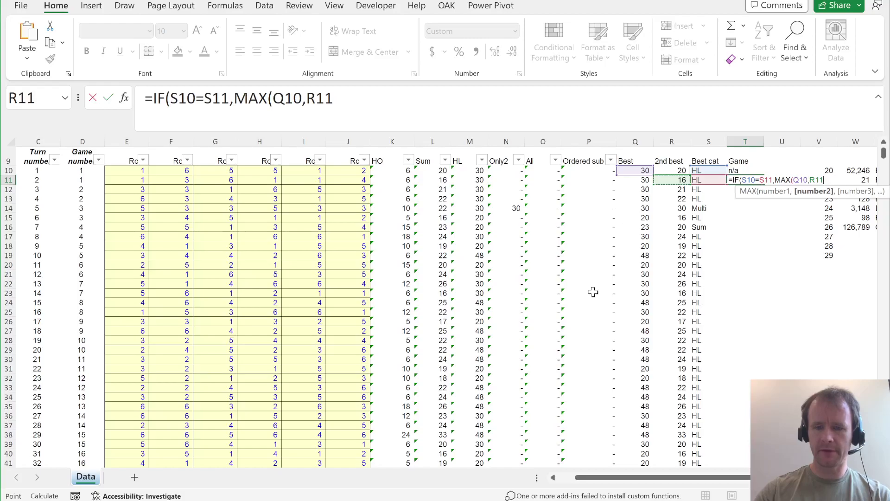
{"action": "key", "text": "BackSpace"}
{"action": "key", "text": "BackSpace"}
{"action": "key", "text": "BackSpace"}
{"action": "key", "text": "BackSpace"}
{"action": "type", "text": "+"}
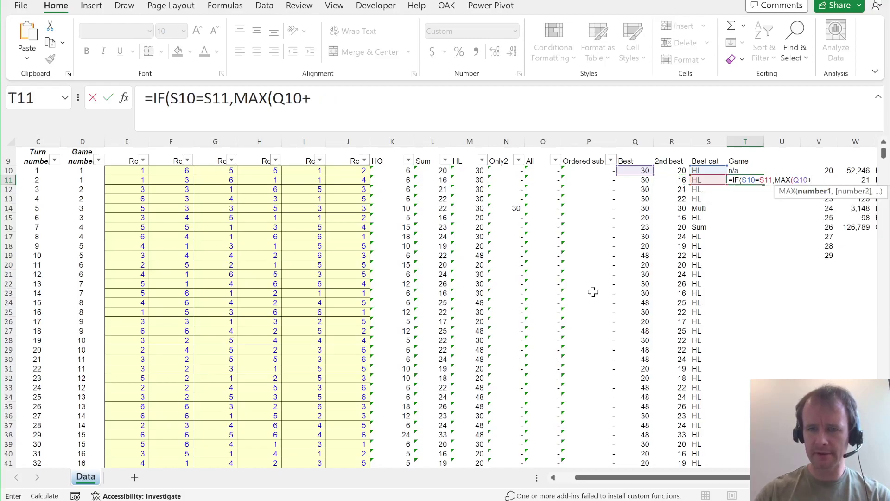
{"action": "key", "text": "Left"}
{"action": "key", "text": "Left"}
Add Q11+R10 as the second MAX argument in T11 and close the function
{"action": "type", "text": ","}
{"action": "key", "text": "Left"}
{"action": "key", "text": "Left"}
{"action": "key", "text": "Left"}
{"action": "type", "text": "+"}
{"action": "key", "text": "Left"}
{"action": "key", "text": "Left"}
{"action": "key", "text": "Up"}
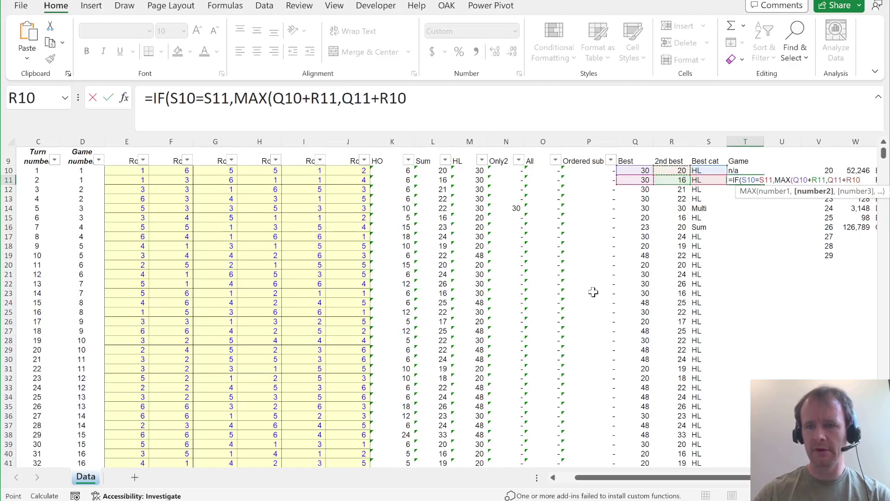
{"action": "type", "text": "),"}
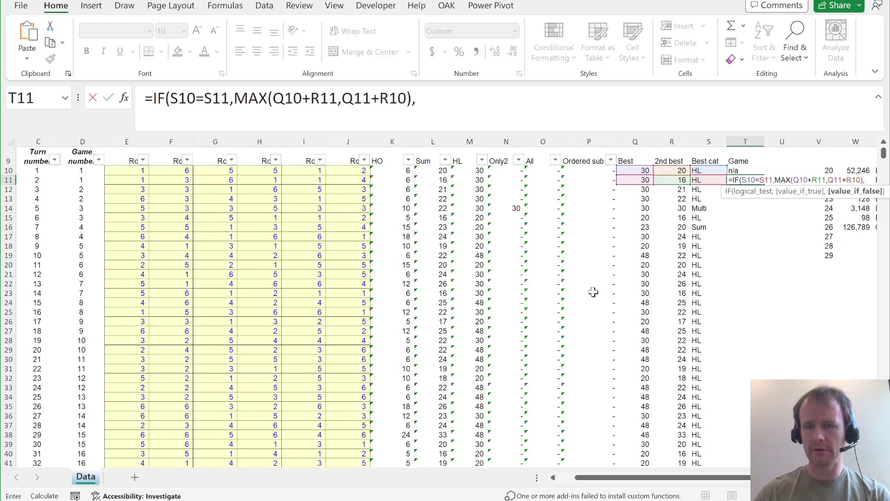
Bracket S10=S11 in the T11 formula and multiply it by a second condition, (S11<>"Mult")
{"action": "left_click", "coordinate": [170, 96]}
{"action": "type", "text": "("}
{"action": "left_click", "coordinate": [236, 98]}
{"action": "type", "text": ")*("}
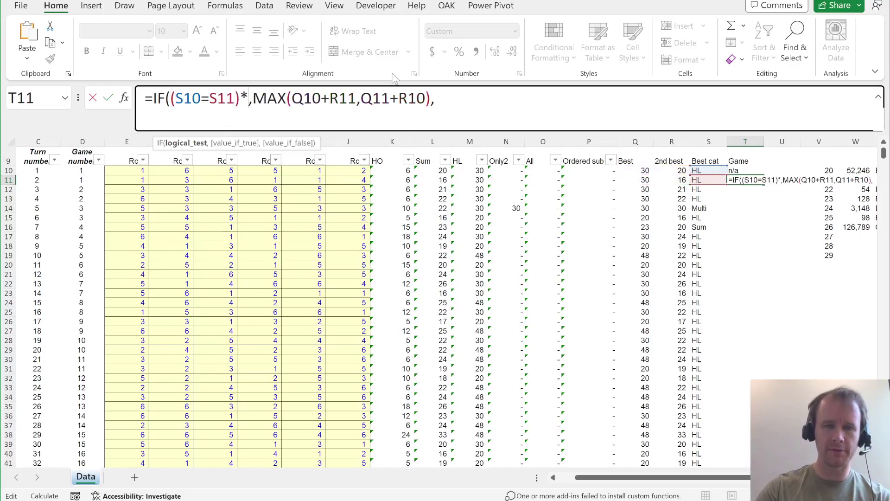
{"action": "left_click", "coordinate": [701, 180]}
{"action": "type", "text": "<>\"Mult\")"}
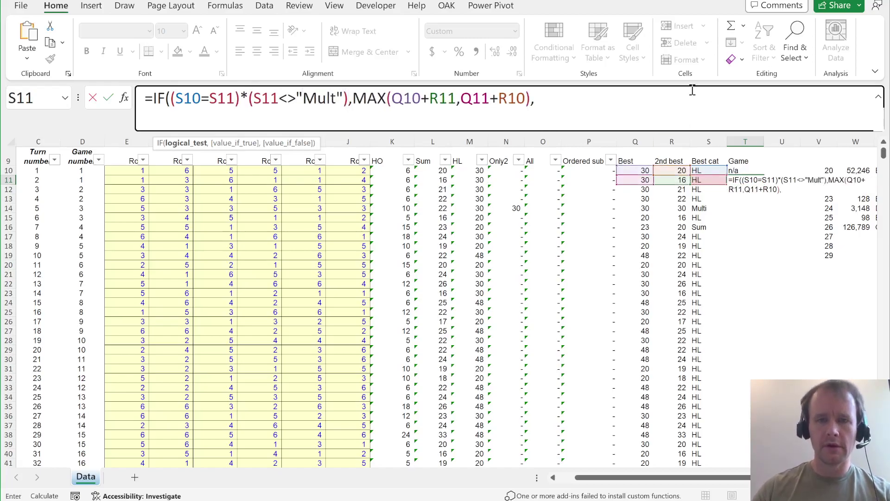
Set the IF's false value in T11 to SUM(Q10:Q11) and commit the formula
{"action": "left_click", "coordinate": [584, 109]}
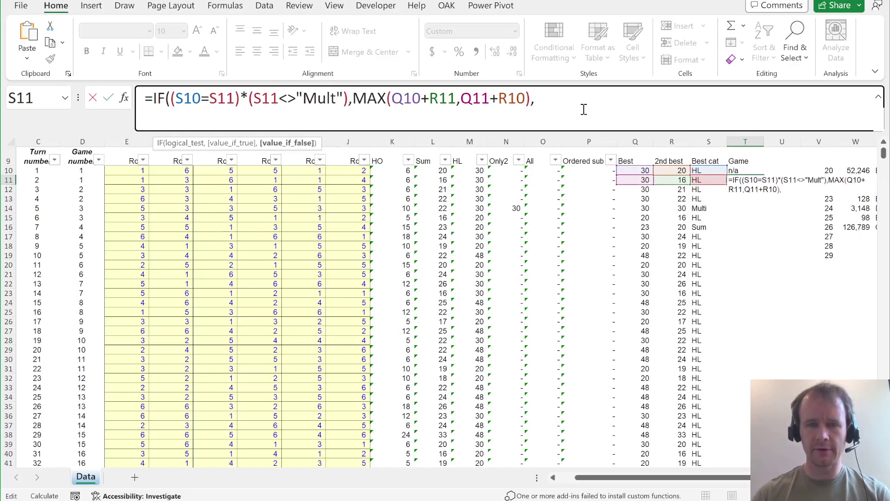
{"action": "type", "text": "sum"}
{"action": "key", "text": "Tab"}
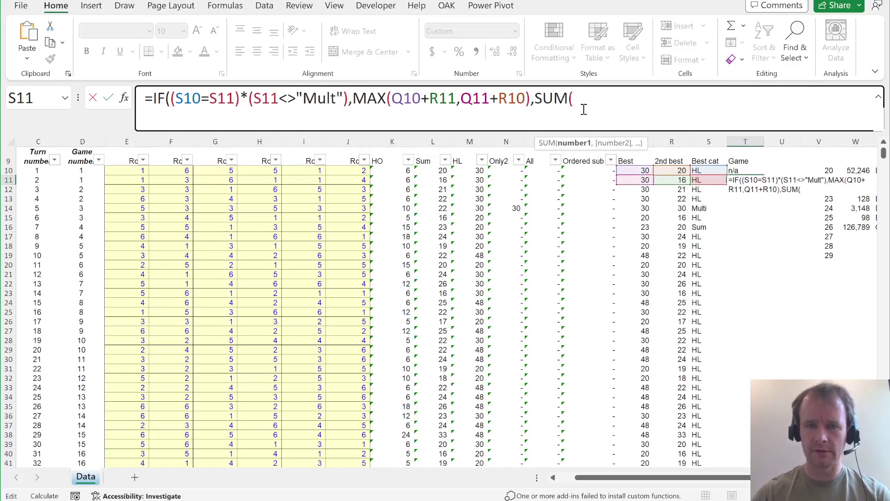
{"action": "left_click_drag", "start_coordinate": [641, 172], "coordinate": [642, 181]}
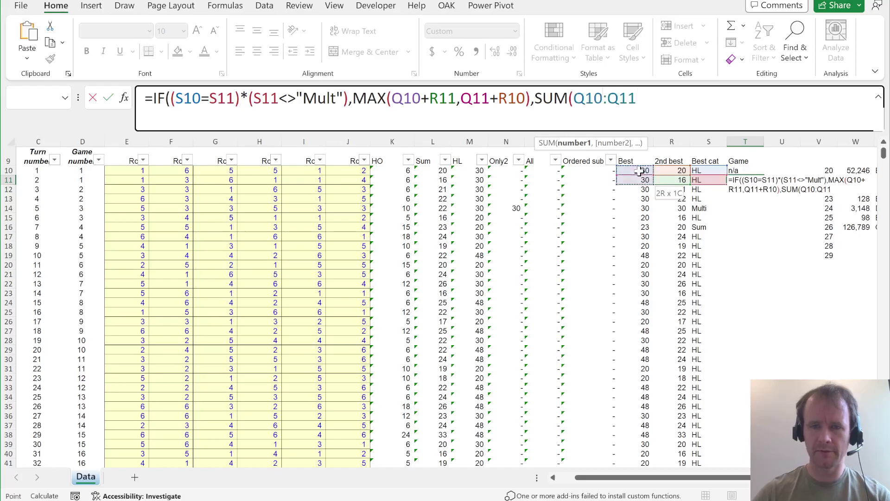
{"action": "type", "text": "))"}
{"action": "key", "text": "Return"}
{"action": "key", "text": "Up"}
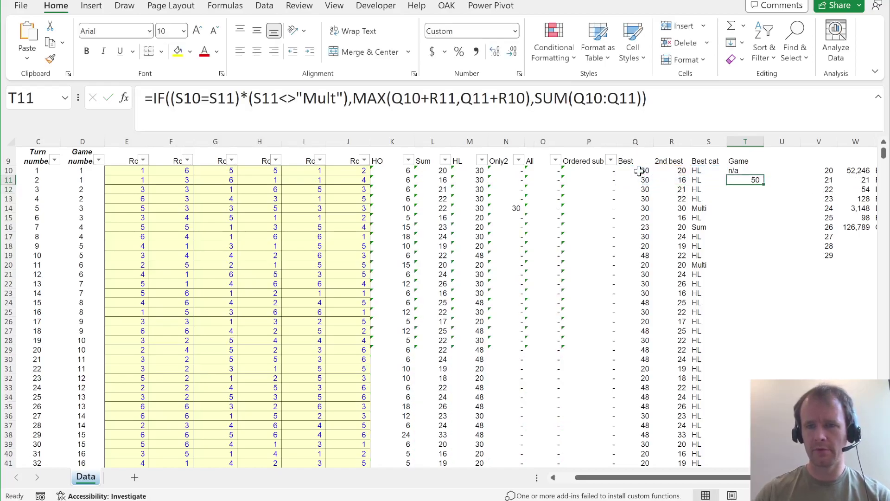
Copy the two-row pattern in T10:T11 and paste it over T12:T6009
{"action": "key", "text": "shift+Up"}
{"action": "key", "text": "ctrl+c"}
{"action": "key", "text": "Left"}
{"action": "key", "text": "Down"}
{"action": "key", "text": "ctrl+Down"}
{"action": "key", "text": "Right"}
{"action": "key", "text": "ctrl+shift+Up"}
{"action": "key", "text": "shift+Down"}
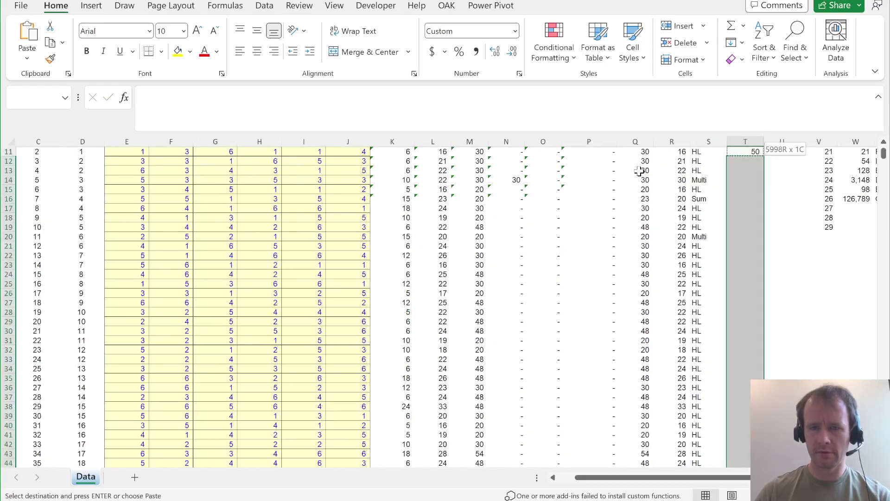
{"action": "key", "text": "ctrl+v"}
{"action": "key", "text": "ctrl+period"}
Start a COUNTIFS formula in W17 for Question 27 with T10:T6009 as its criteria range
{"action": "key", "text": "Right"}
{"action": "key", "text": "Up"}
{"action": "key", "text": "Up"}
{"action": "key", "text": "Up"}
{"action": "key", "text": "Right"}
{"action": "key", "text": "Right"}
{"action": "key", "text": "Down"}
{"action": "key", "text": "Down"}
{"action": "key", "text": "Right"}
{"action": "key", "text": "Down"}
{"action": "key", "text": "Down"}
{"action": "key", "text": "Down"}
{"action": "key", "text": "Left"}
{"action": "key", "text": "Left"}
{"action": "key", "text": "Down"}
{"action": "key", "text": "Down"}
{"action": "key", "text": "Right"}
{"action": "key", "text": "Down"}
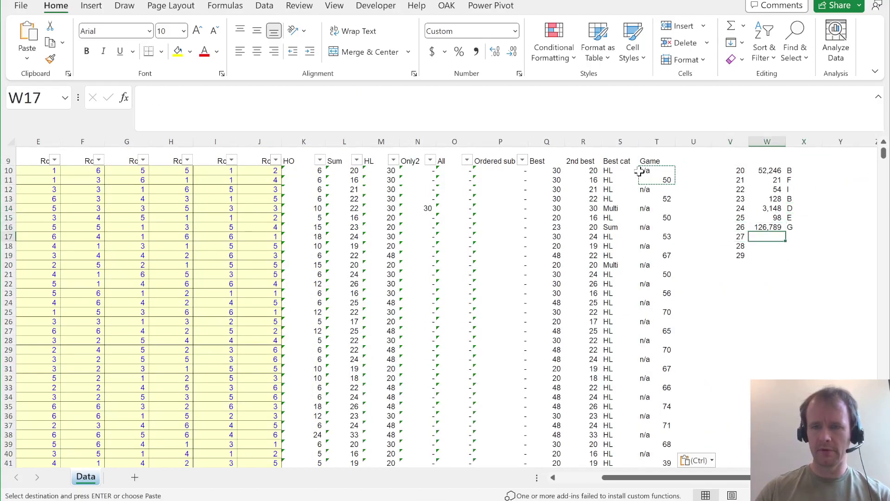
{"action": "type", "text": "=cou"}
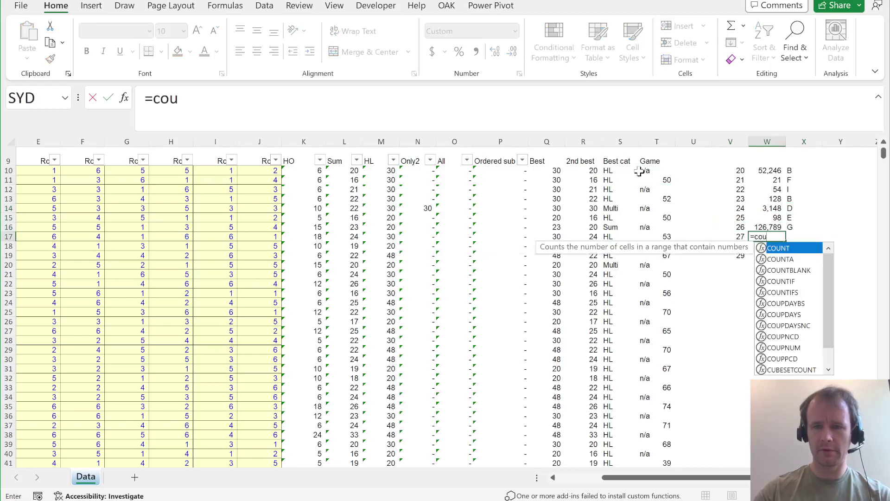
{"action": "type", "text": "ntif"}
{"action": "key", "text": "Down"}
{"action": "key", "text": "Tab"}
{"action": "key", "text": "Left"}
{"action": "key", "text": "Left"}
{"action": "key", "text": "Left"}
{"action": "key", "text": "ctrl+Up"}
{"action": "key", "text": "Down"}
{"action": "key", "text": "ctrl+shift+Down"}
{"action": "type", "text": ","}
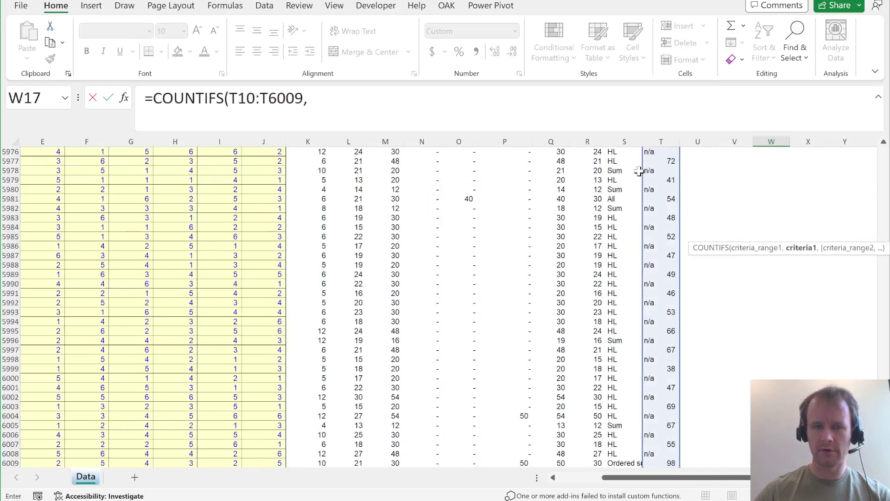
Use MAX(T10:T6009) as the COUNTIFS criterion in W17 and commit the formula
{"action": "type", "text": "max"}
{"action": "key", "text": "Tab"}
{"action": "key", "text": "Left"}
{"action": "key", "text": "Left"}
{"action": "key", "text": "Left"}
{"action": "key", "text": "ctrl+Up"}
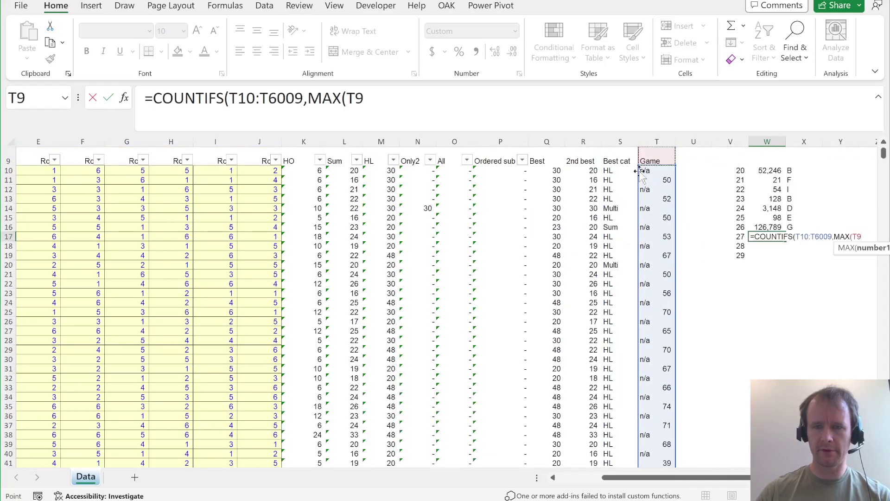
{"action": "key", "text": "Down"}
{"action": "key", "text": "ctrl+shift+Down"}
{"action": "type", "text": "))"}
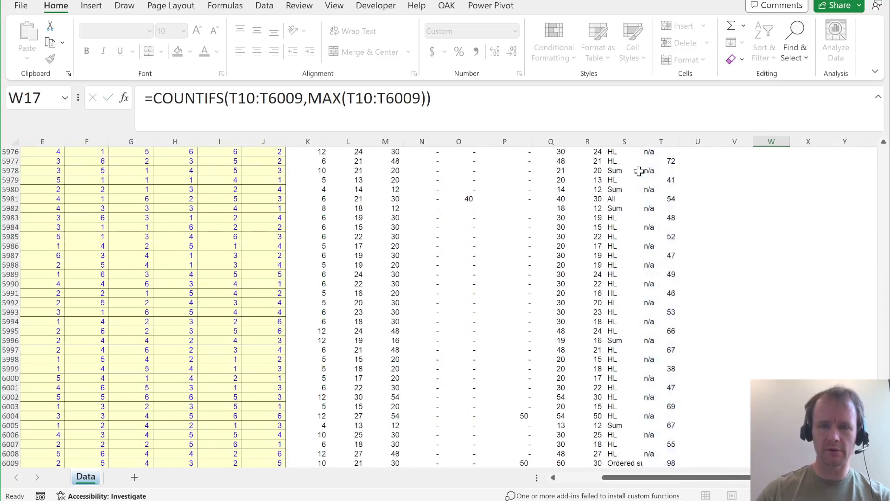
{"action": "key", "text": "ctrl+Return"}
Check the Question 27 options in the PDF and record answer F in X17
{"action": "key", "text": "alt+Tab"}
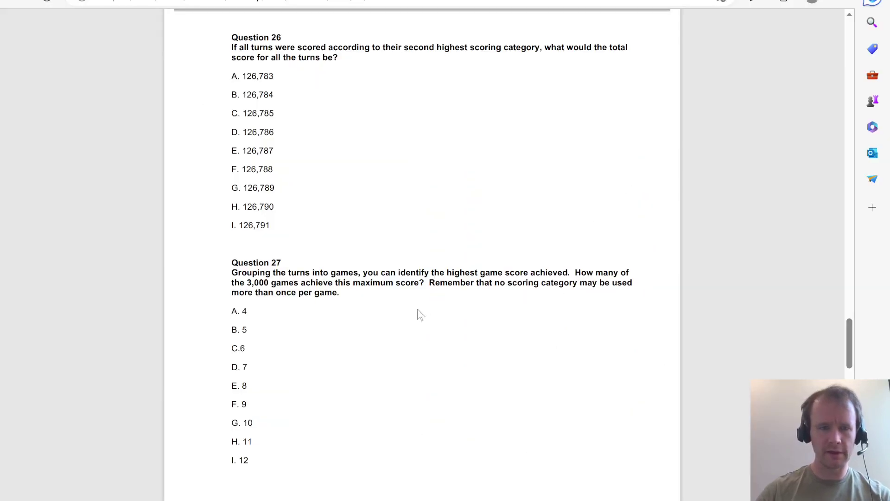
{"action": "key", "text": "alt+Tab"}
{"action": "type", "text": "F"}
{"action": "key", "text": "Escape"}
{"action": "key", "text": "Left"}
{"action": "key", "text": "Down"}
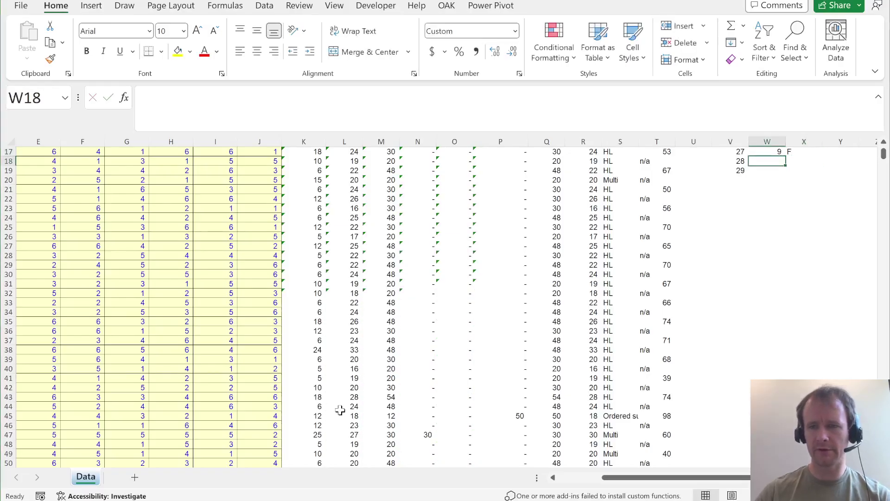
Read Questions 28 and 29 in the PDF and answer Question 28 in W18 with =SUM(T10:T6009)
{"action": "key", "text": "alt+Tab"}
{"action": "scroll", "coordinate": [434, 315], "scroll_direction": "down", "scroll_amount": 10}
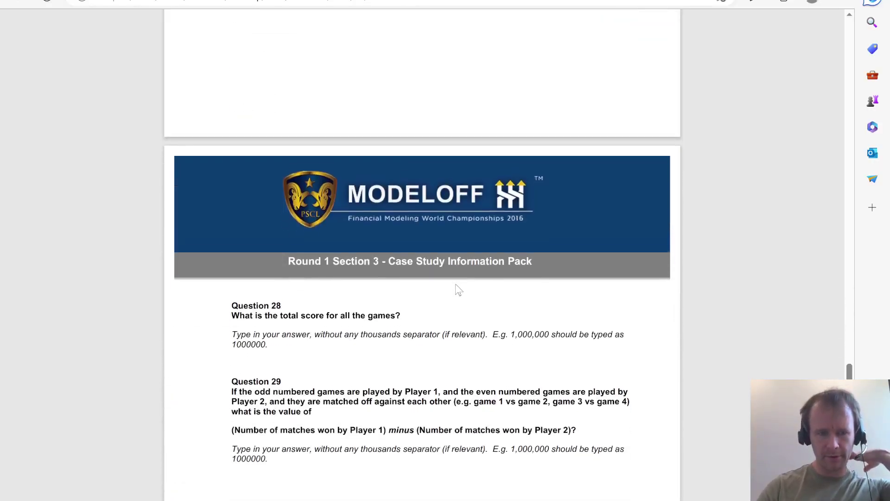
{"action": "scroll", "coordinate": [459, 289], "scroll_direction": "down", "scroll_amount": 1}
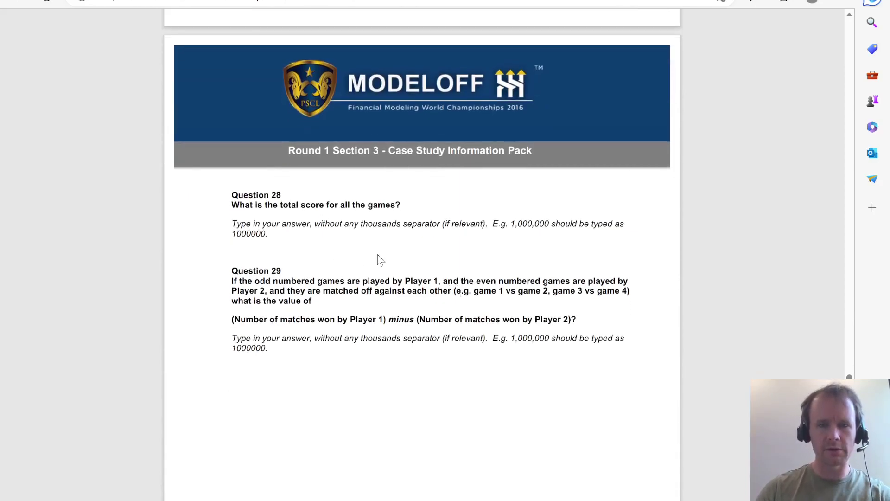
{"action": "key", "text": "alt+Tab"}
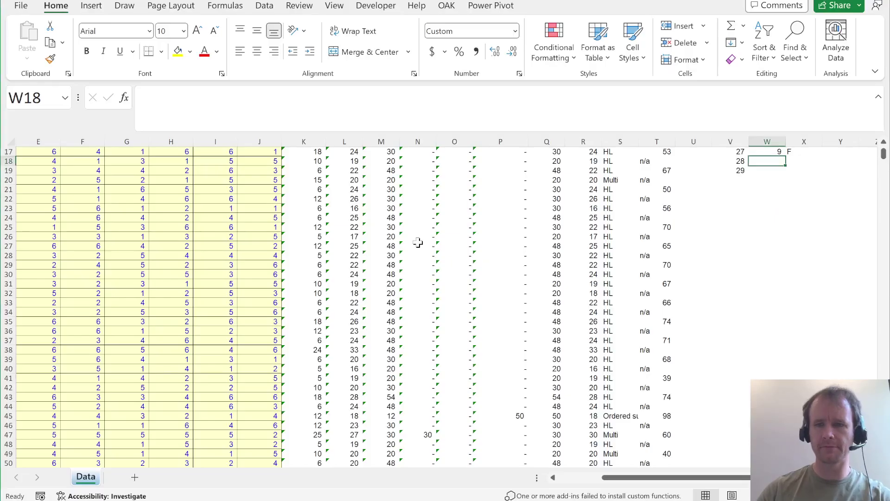
{"action": "type", "text": "=sum("}
{"action": "key", "text": "Left"}
{"action": "key", "text": "Left"}
{"action": "key", "text": "Left"}
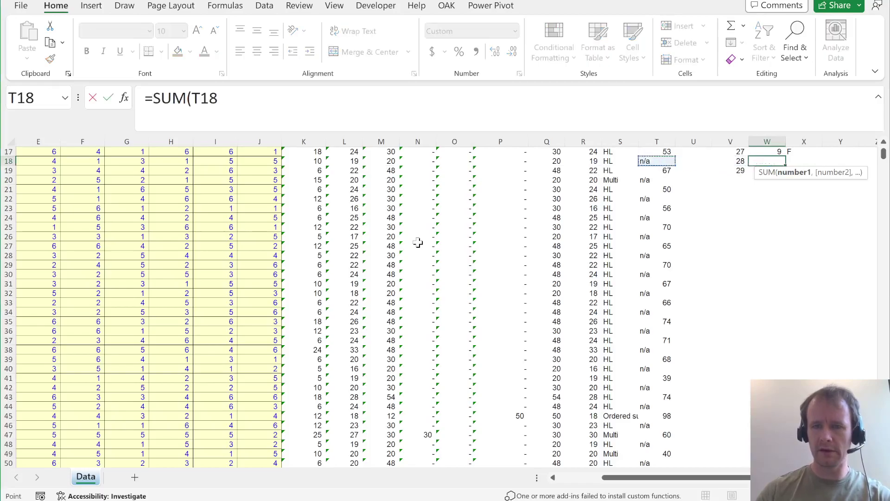
{"action": "key", "text": "Up"}
{"action": "key", "text": "Up"}
{"action": "key", "text": "Up"}
{"action": "key", "text": "Up"}
{"action": "key", "text": "Up"}
{"action": "key", "text": "Up"}
{"action": "key", "text": "Up"}
{"action": "key", "text": "Up"}
{"action": "key", "text": "ctrl+shift+Down"}
{"action": "key", "text": "ctrl+Return"}
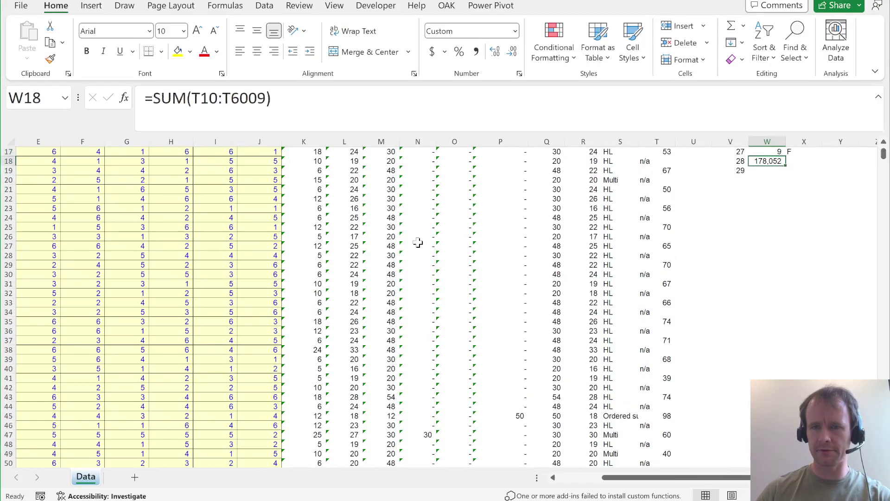
Switch back to the PDF and read how the matches in Question 29 are defined
{"action": "key", "text": "Right"}
{"action": "key", "text": "alt+Tab"}
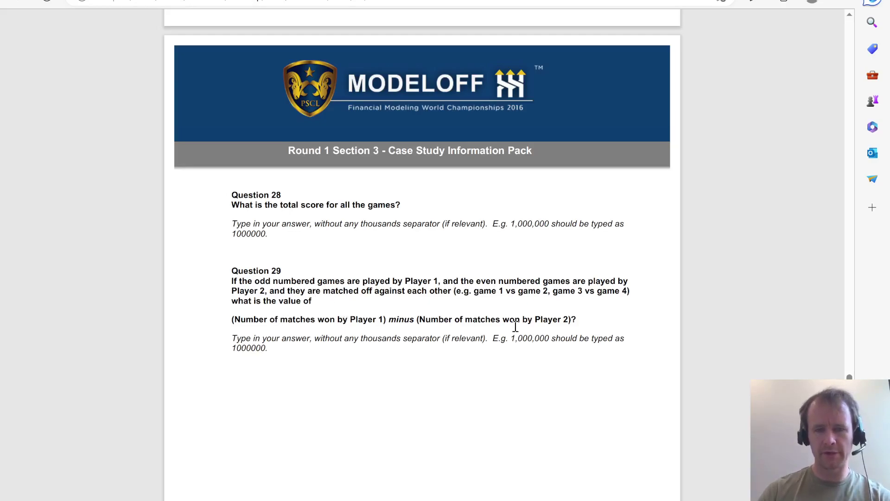
Switch to the Excel workbook, insert a new column after Game and head it P1 v P2 in U9
{"action": "key", "text": "alt+Tab"}
{"action": "left_click", "coordinate": [630, 200]}
{"action": "key", "text": "ctrl+Up"}
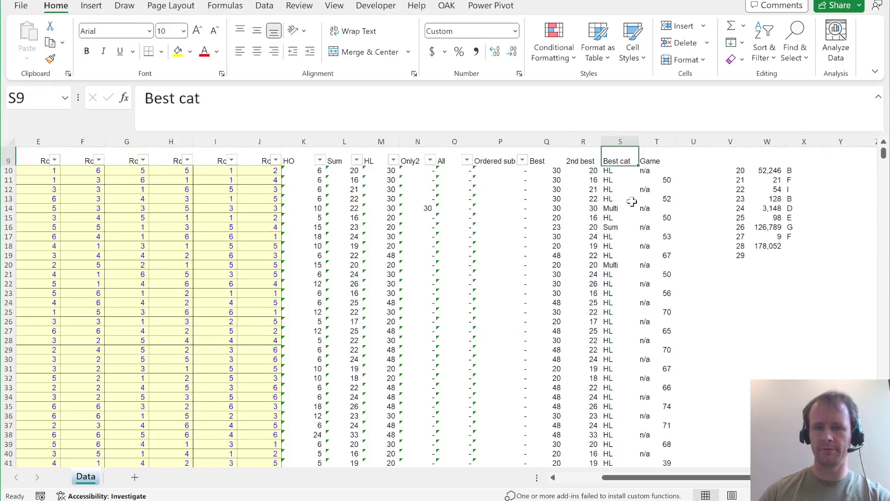
{"action": "key", "text": "Down"}
{"action": "key", "text": "Right"}
{"action": "key", "text": "Right"}
{"action": "key", "text": "Up"}
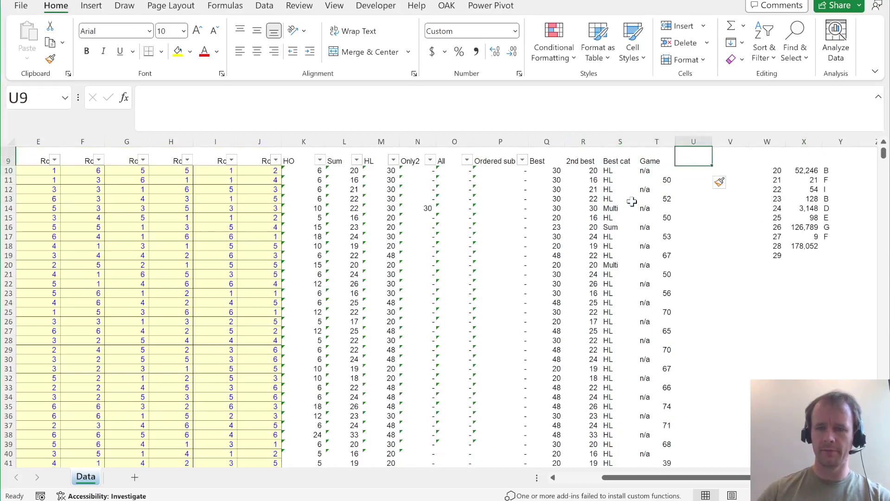
{"action": "type", "text": "P1"}
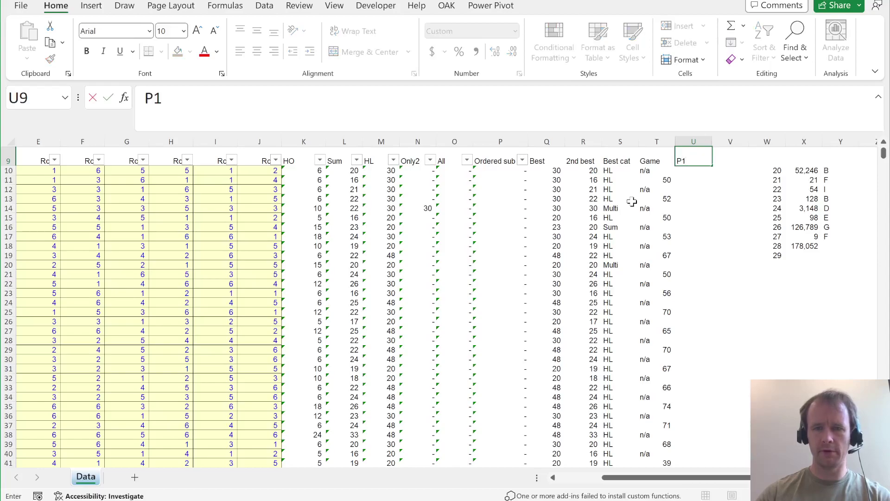
{"action": "type", "text": " v P2"}
{"action": "key", "text": "Return"}
Fill U10:U12 under the P1 v P2 heading with n/a
{"action": "key", "text": "Down"}
{"action": "key", "text": "Down"}
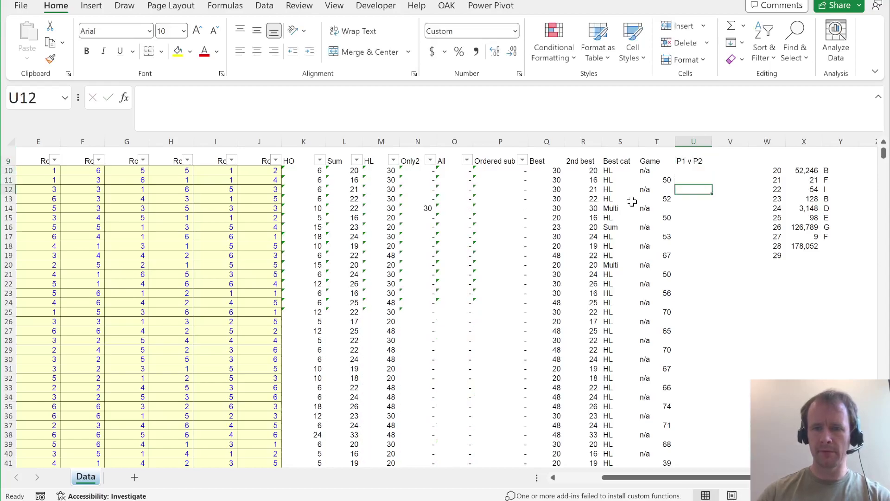
{"action": "key", "text": "shift+Up"}
{"action": "key", "text": "shift+Up"}
{"action": "type", "text": "n/a"}
{"action": "key", "text": "ctrl+Return"}
{"action": "key", "text": "Down"}
{"action": "key", "text": "Down"}
{"action": "key", "text": "Up"}
{"action": "key", "text": "Left"}
{"action": "key", "text": "Right"}
{"action": "key", "text": "Down"}
{"action": "key", "text": "Up"}
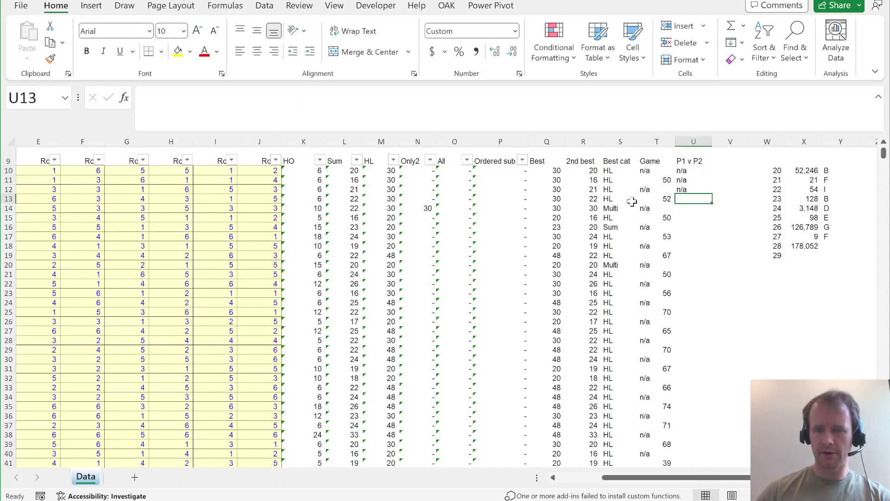
Check the match pairing in Question 29 of the PDF and enter =SIGN(T11-T13) in U13
{"action": "type", "text": "=sig"}
{"action": "key", "text": "Tab"}
{"action": "key", "text": "alt+Tab"}
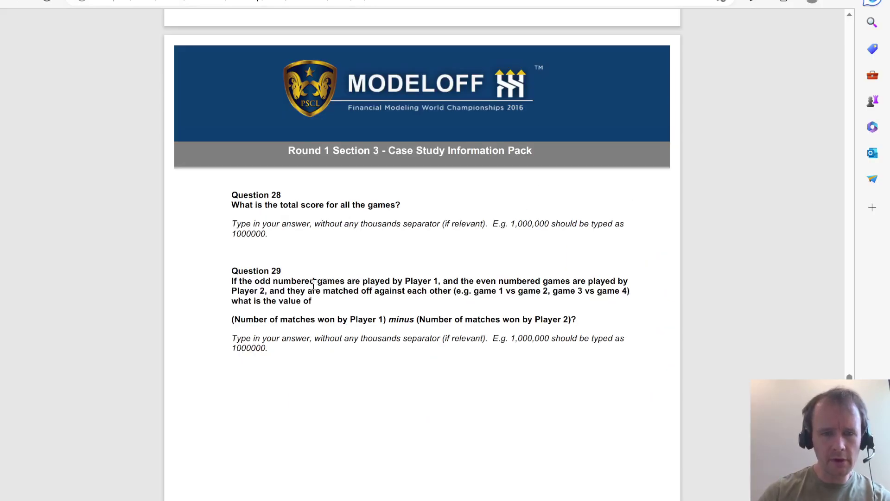
{"action": "key", "text": "alt+Tab"}
{"action": "key", "text": "Left"}
{"action": "key", "text": "Up"}
{"action": "key", "text": "Up"}
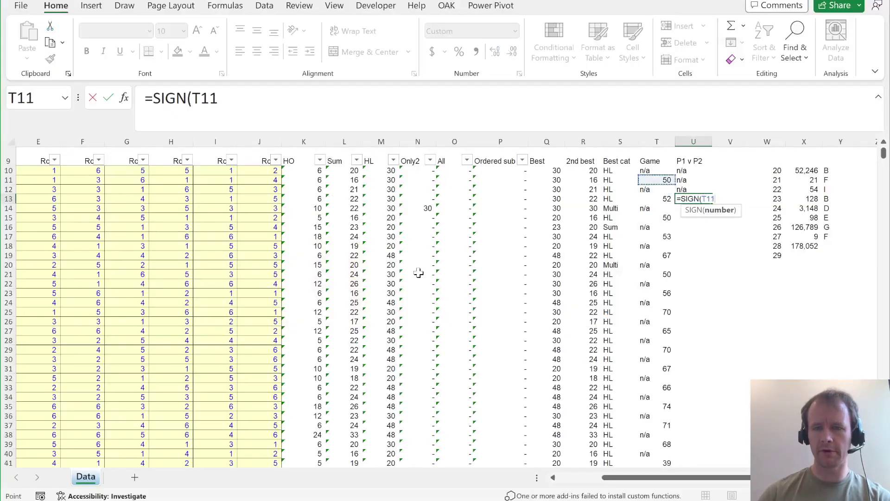
{"action": "type", "text": "-"}
{"action": "key", "text": "Up"}
{"action": "key", "text": "Left"}
{"action": "key", "text": "Down"}
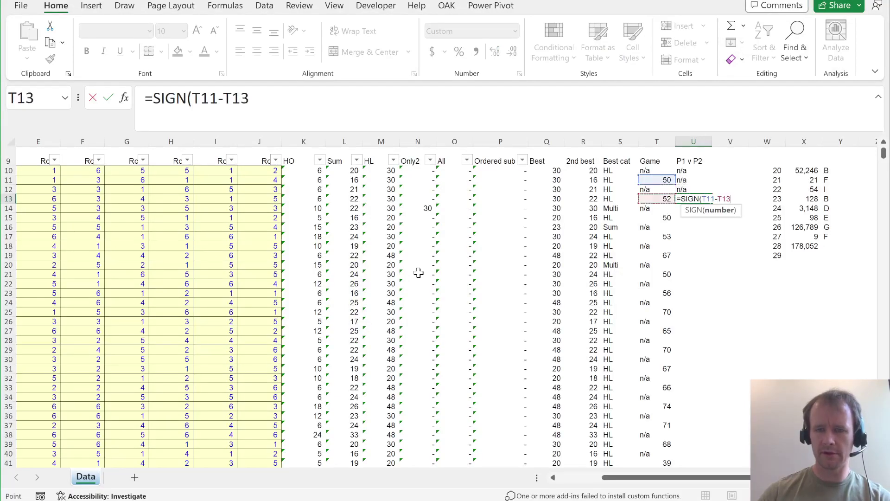
{"action": "type", "text": ")"}
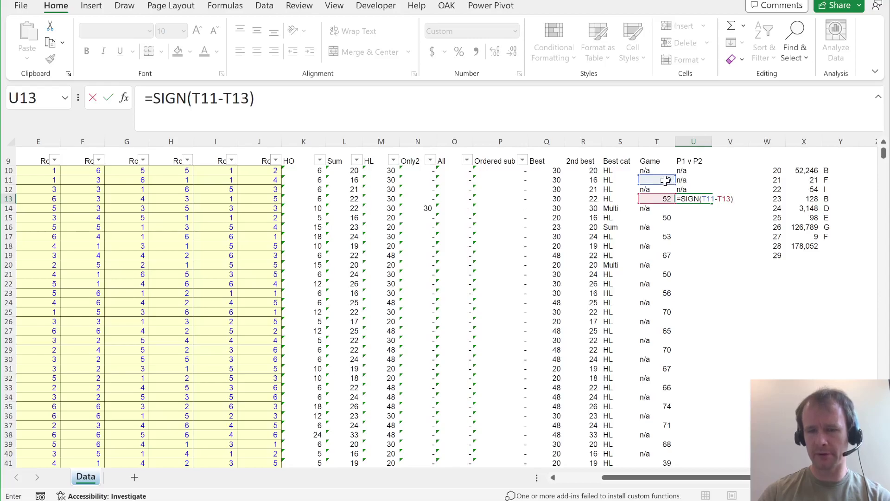
{"action": "key", "text": "Return"}
Copy the four-row pattern in U10:U13 down the P1 v P2 column to the last data row
{"action": "key", "text": "Up"}
{"action": "key", "text": "shift+Up"}
{"action": "key", "text": "shift+Up"}
{"action": "key", "text": "shift+Up"}
{"action": "key", "text": "ctrl+c"}
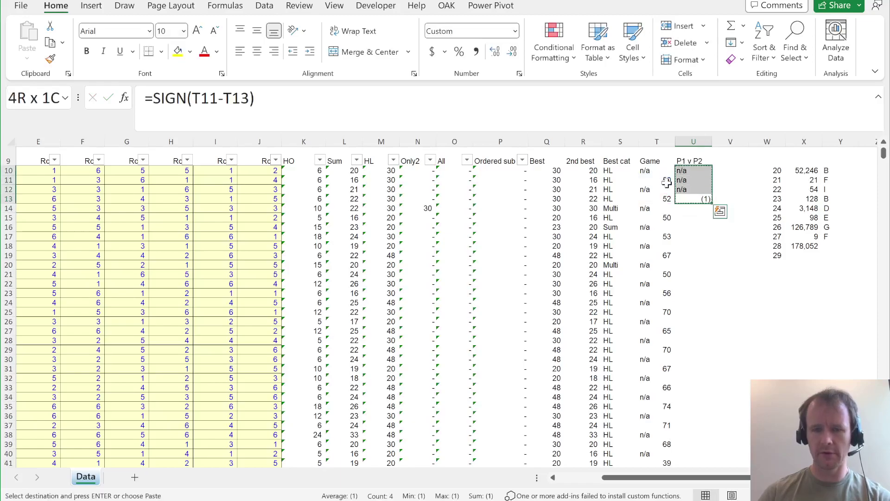
{"action": "key", "text": "Down"}
{"action": "key", "text": "Left"}
{"action": "key", "text": "ctrl+Down"}
{"action": "key", "text": "Right"}
{"action": "key", "text": "ctrl+shift+Up"}
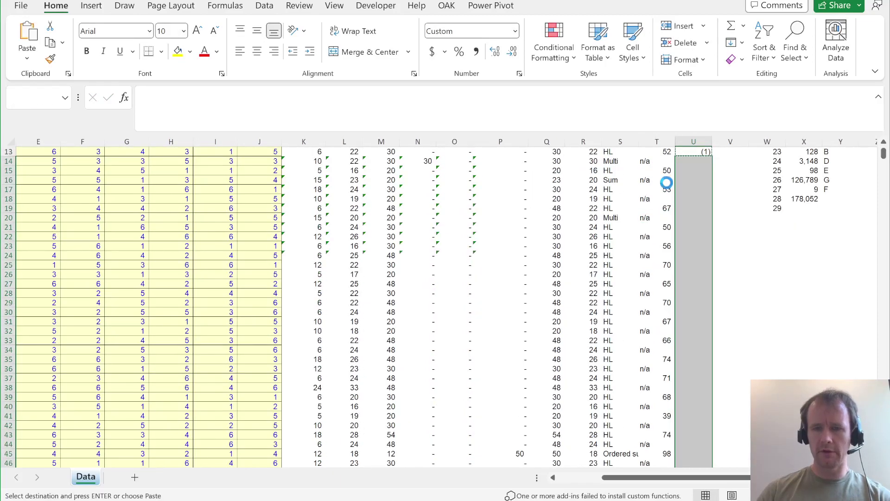
{"action": "key", "text": "ctrl+v"}
Answer Question 29 in X19 with a SUM of all results in the P1 v P2 column from U10 down
{"action": "key", "text": "Right"}
{"action": "key", "text": "Right"}
{"action": "key", "text": "Down"}
{"action": "key", "text": "Down"}
{"action": "key", "text": "Right"}
{"action": "key", "text": "Down"}
{"action": "key", "text": "Down"}
{"action": "key", "text": "Down"}
{"action": "key", "text": "Down"}
{"action": "key", "text": "Down"}
{"action": "key", "text": "Down"}
{"action": "key", "text": "Down"}
{"action": "key", "text": "Down"}
{"action": "type", "text": "=sum"}
{"action": "key", "text": "Tab"}
{"action": "key", "text": "Left"}
{"action": "key", "text": "Left"}
{"action": "key", "text": "Left"}
{"action": "key", "text": "ctrl+Up"}
{"action": "key", "text": "Down"}
{"action": "key", "text": "ctrl+shift+Down"}
{"action": "key", "text": "Return"}
Review the recorded values and answer letters for Questions 20 to 29 in columns X and Y
{"action": "key", "text": "Up"}
{"action": "key", "text": "Up"}
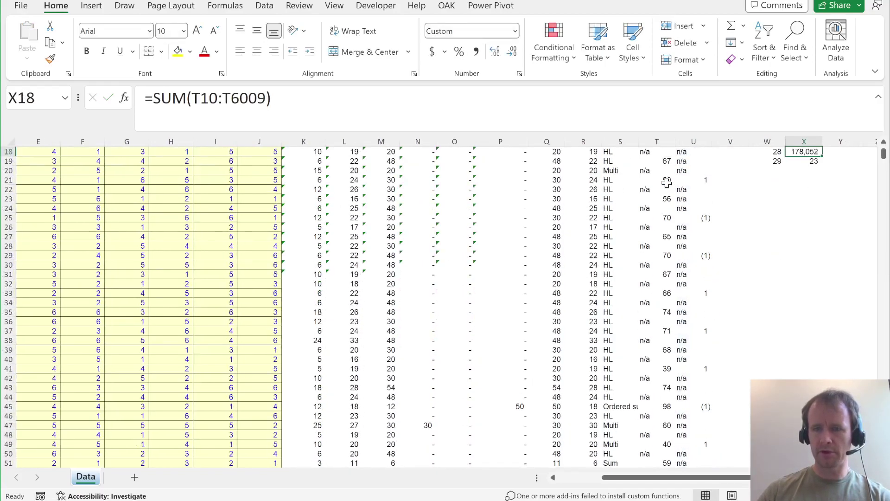
{"action": "key", "text": "ctrl+Up"}
{"action": "key", "text": "ctrl+Down"}
{"action": "key", "text": "ctrl+Up"}
{"action": "key", "text": "ctrl+Up"}
{"action": "key", "text": "ctrl+Down"}
{"action": "key", "text": "Right"}
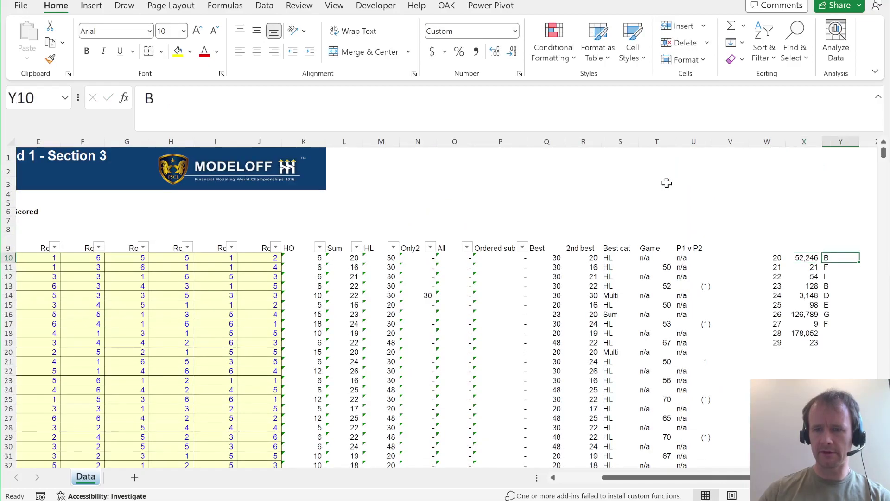
{"action": "key", "text": "Right"}
{"action": "key", "text": "Right"}
{"action": "key", "text": "Left"}
{"action": "key", "text": "Left"}
{"action": "key", "text": "Down"}
{"action": "key", "text": "Down"}
{"action": "key", "text": "Down"}
{"action": "key", "text": "Down"}
{"action": "key", "text": "Down"}
{"action": "key", "text": "Down"}
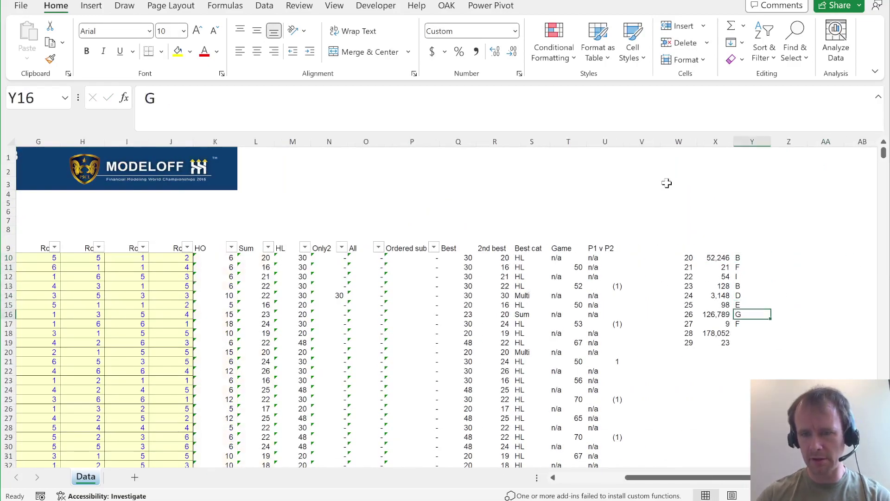
{"action": "key", "text": "Down"}
Switch to the PDF's Answers page and compare its solutions with the answers recorded in the workbook
{"action": "key", "text": "alt+Tab"}
{"action": "scroll", "coordinate": [522, 344], "scroll_direction": "down", "scroll_amount": 10}
{"action": "scroll", "coordinate": [524, 347], "scroll_direction": "down", "scroll_amount": 2}
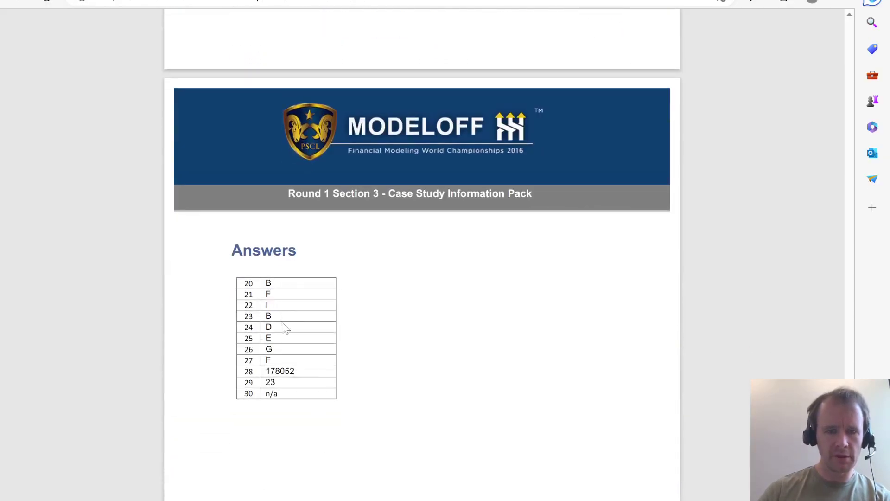
{"action": "key", "text": "alt+Tab"}
{"action": "left_click", "coordinate": [741, 284]}
{"action": "key", "text": "alt+Tab"}
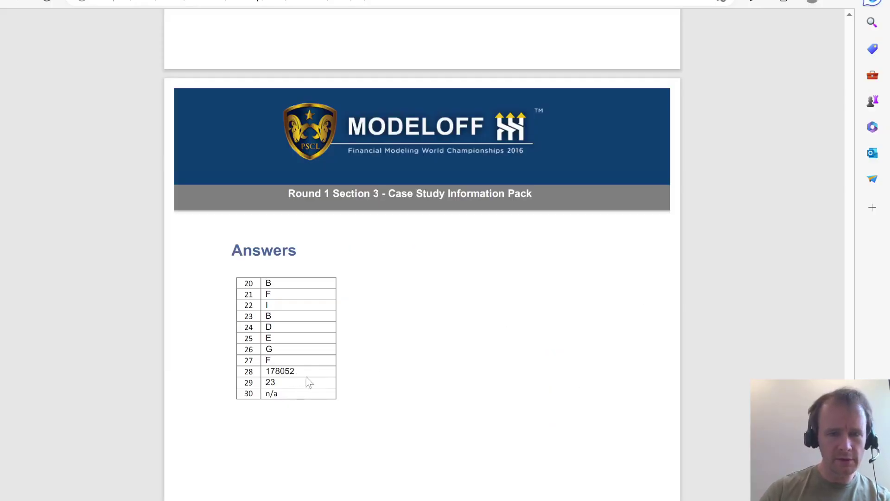
{"action": "key", "text": "alt+Tab"}
{"action": "key", "text": "alt+Tab"}
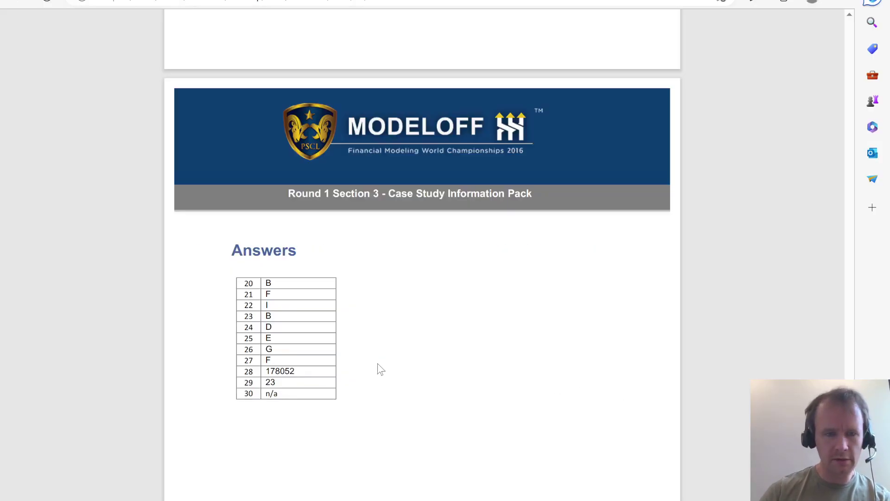